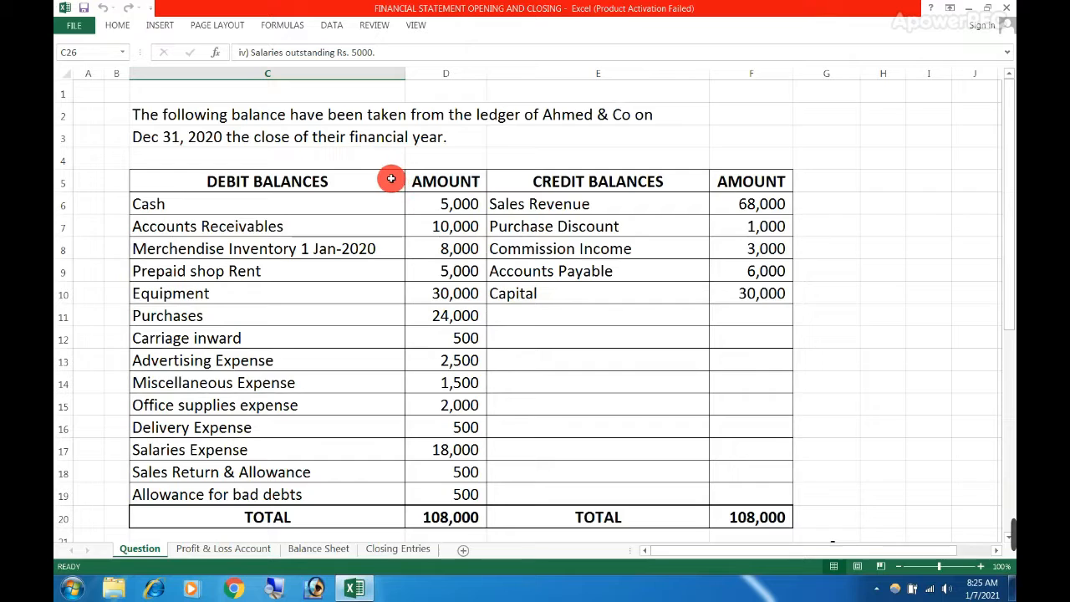
Examine the debit and credit balance columns and their totals in the trial balance on the Question sheet
left_click(250, 182)
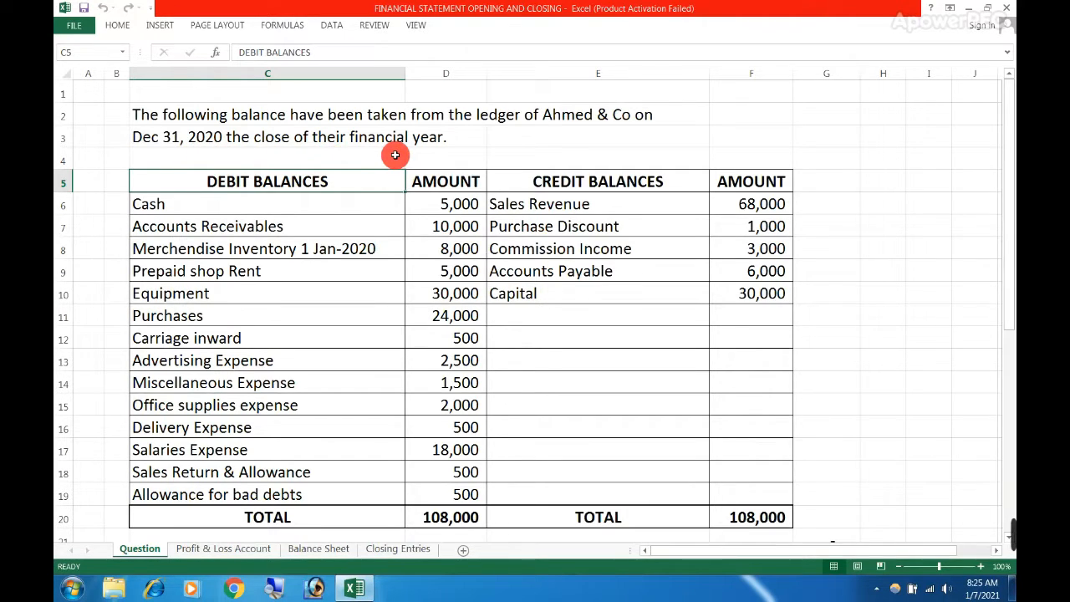
left_click(365, 204)
left_click(528, 189)
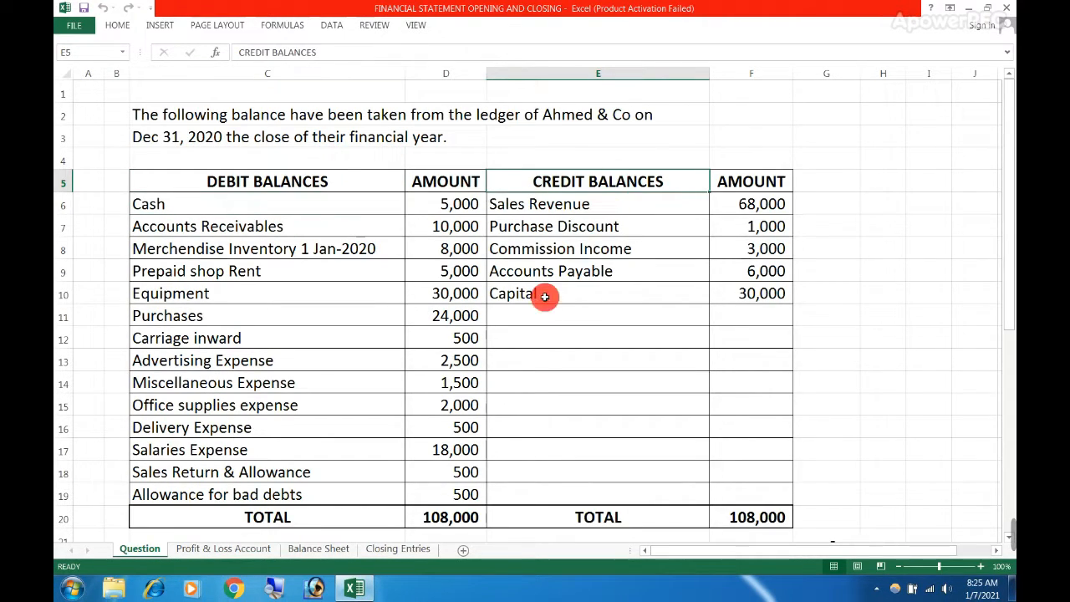
left_click(462, 511)
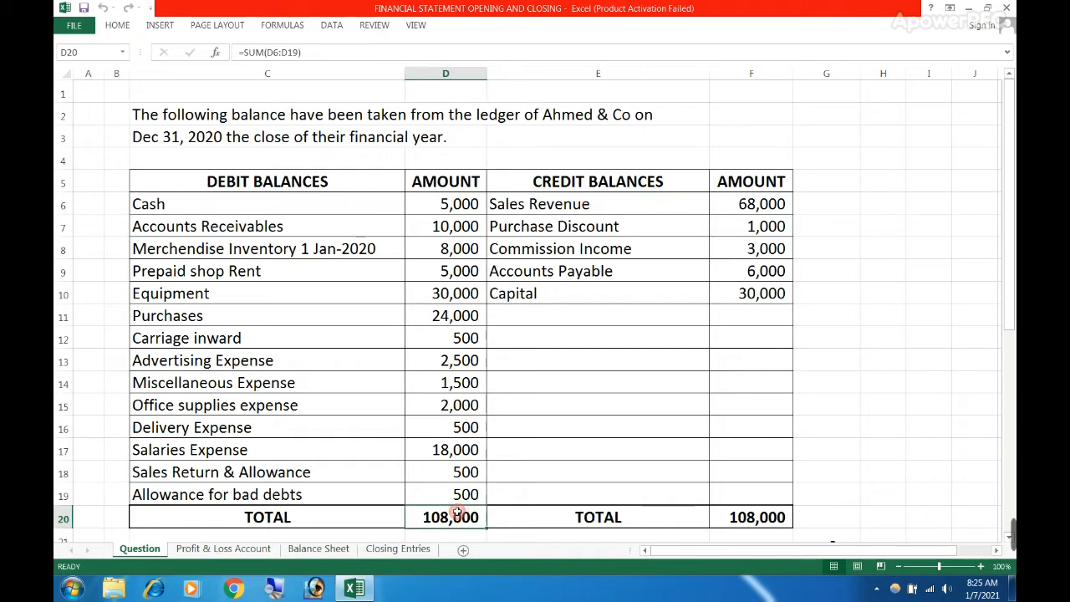
left_click(734, 516)
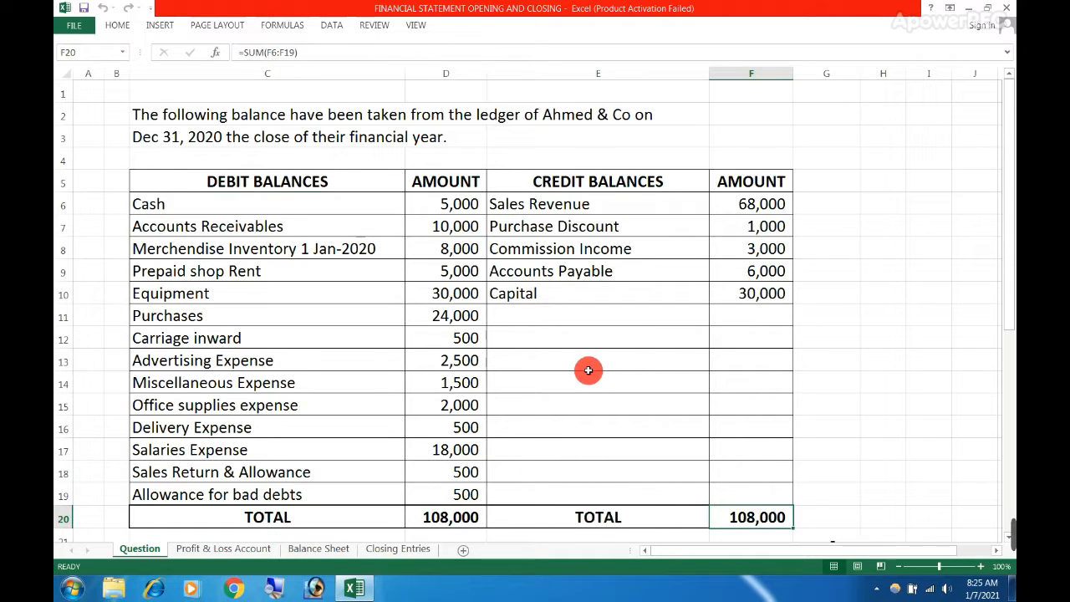
Compare total assets with total liabilities and equity on the Balance Sheet worksheet
left_click(316, 549)
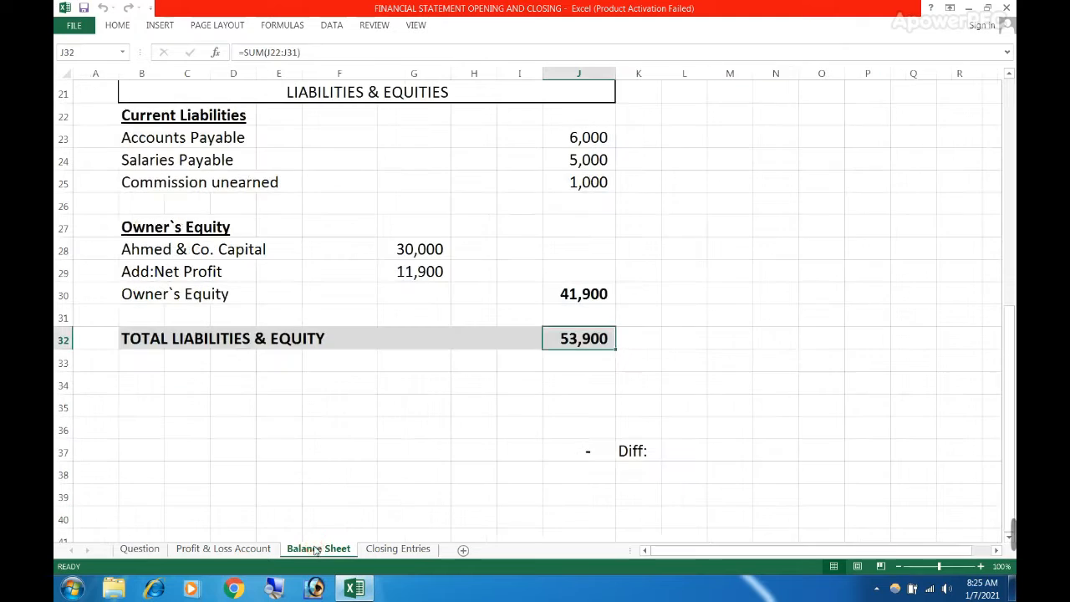
scroll(558, 355, "up", 4)
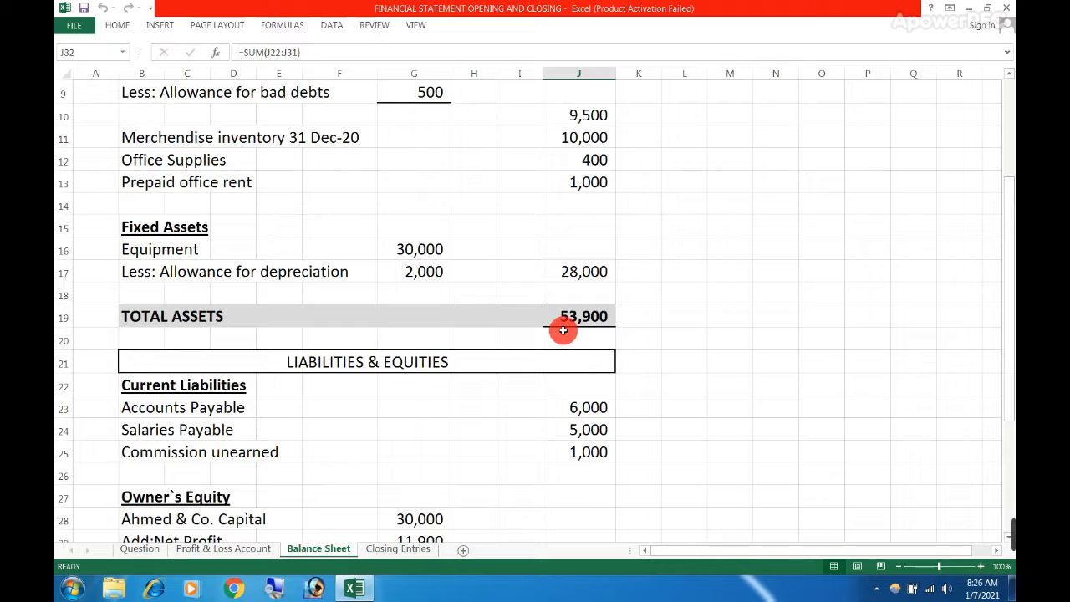
left_click(562, 315)
scroll(284, 322, "up", 3)
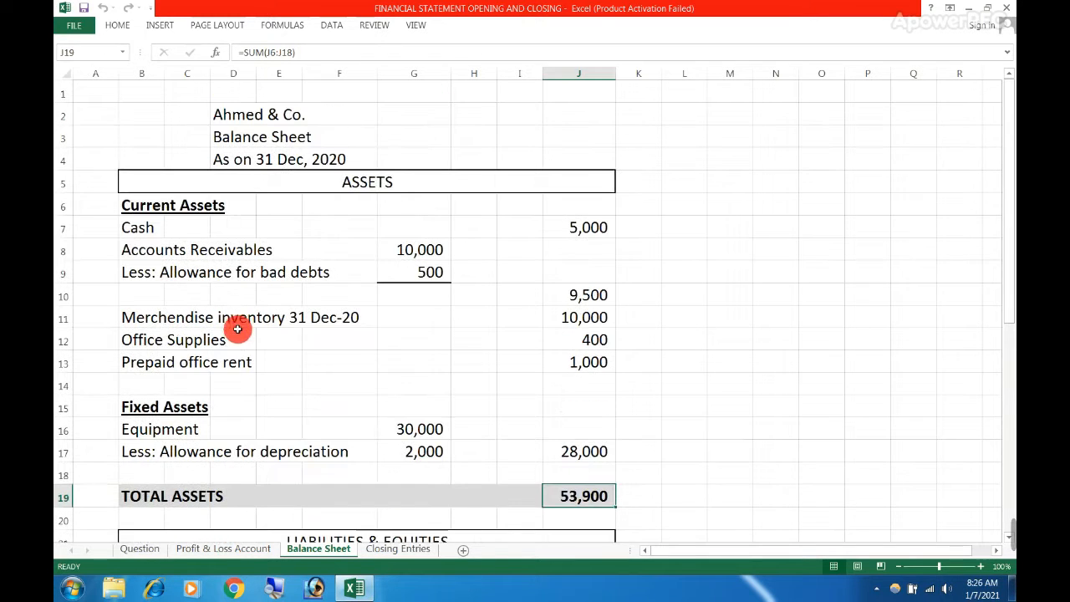
left_click_drag(182, 495, 586, 489)
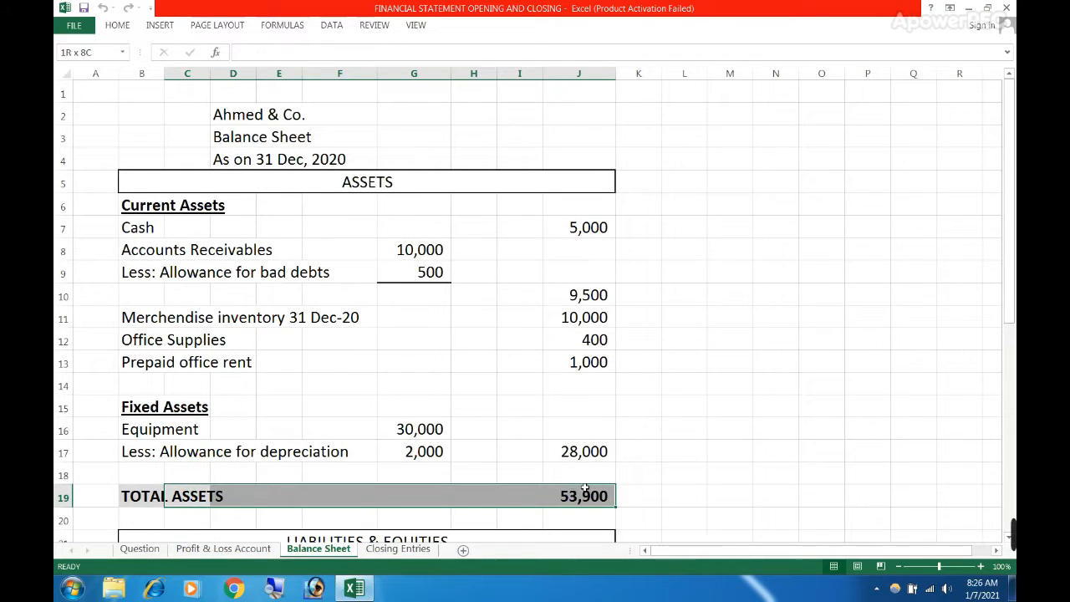
scroll(587, 487, "down", 4)
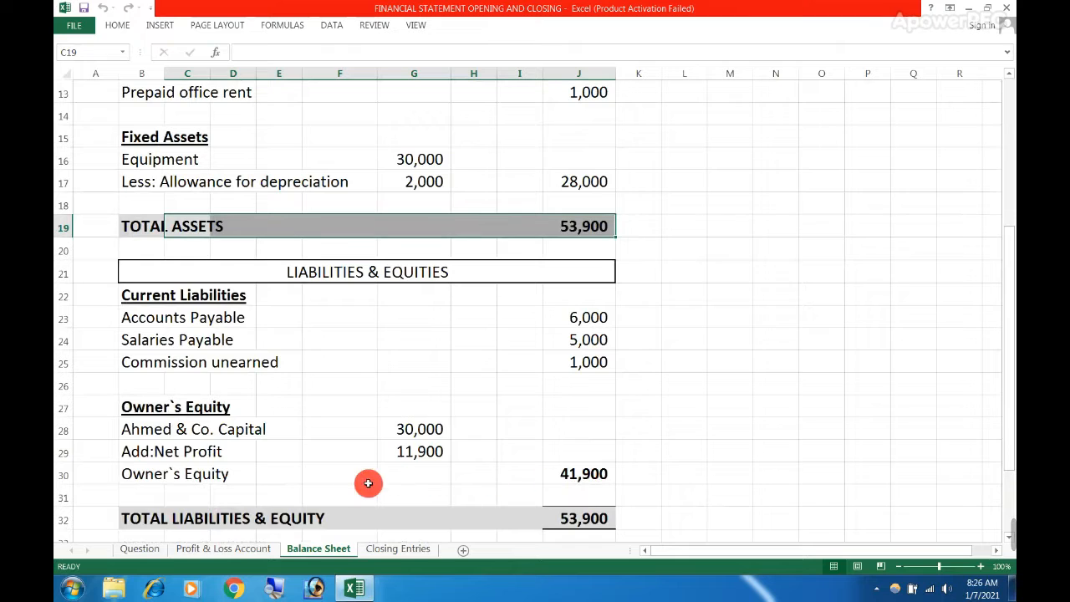
left_click(363, 515)
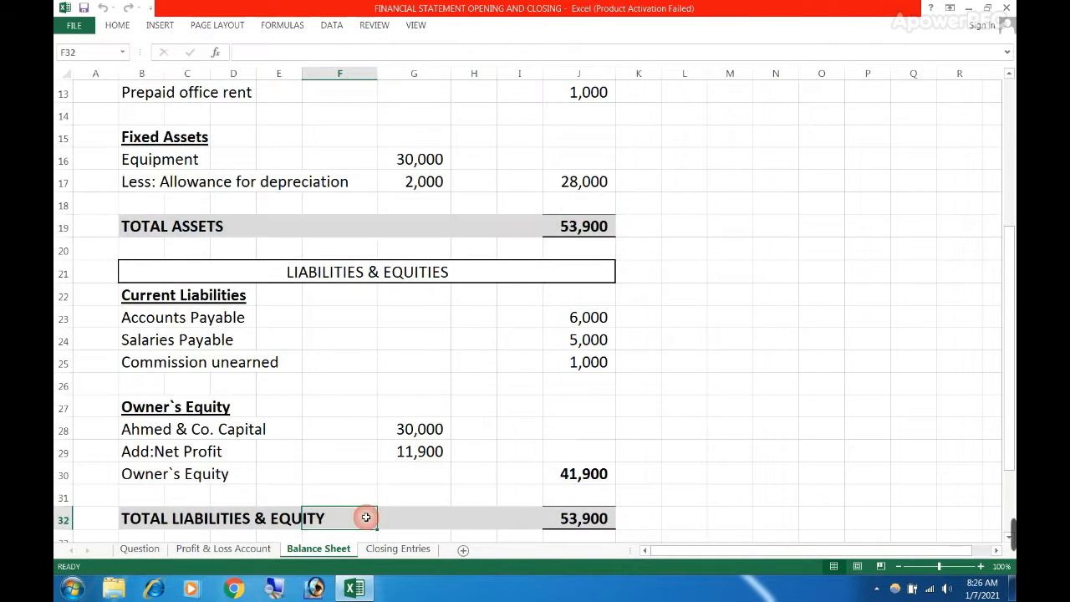
left_click(532, 524)
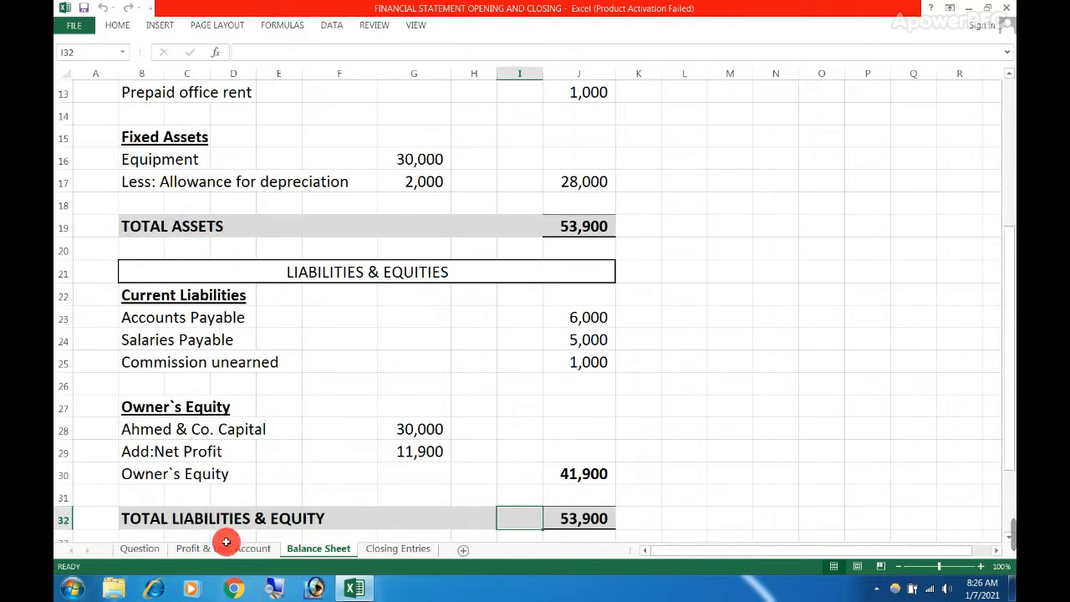
Clear the Purchases amount in D11 on the Question sheet and autofit column G to fit the difference in G21
left_click(165, 545)
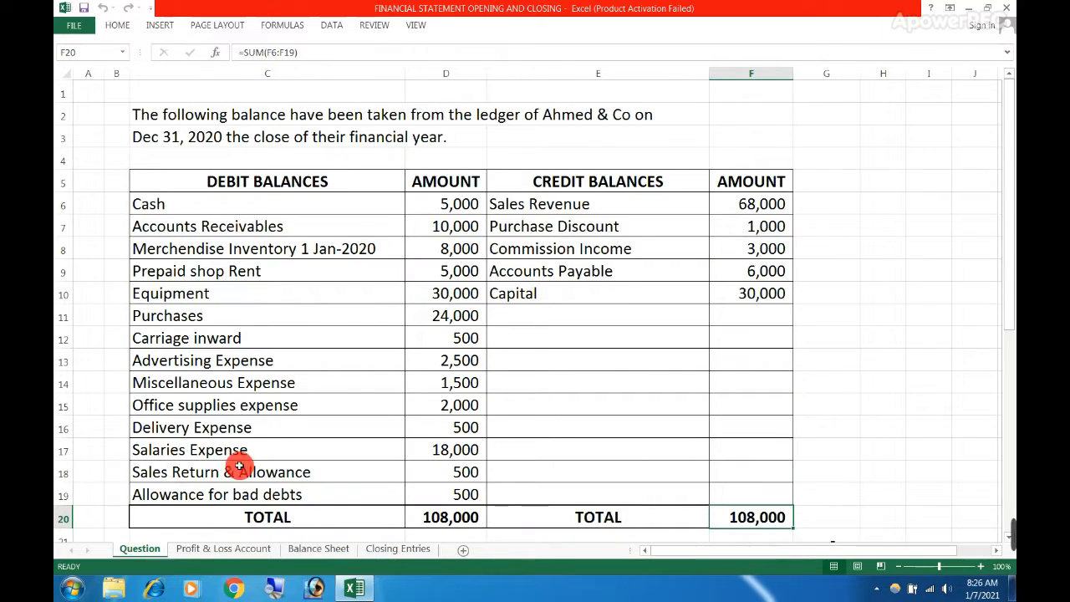
left_click(427, 318)
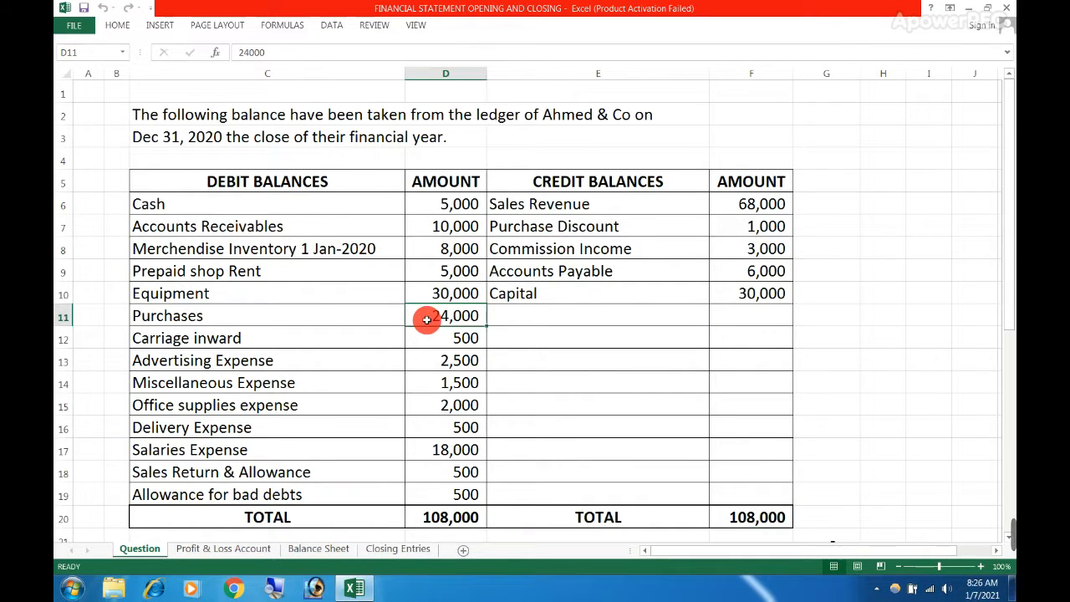
key("Delete")
scroll(694, 446, "down", 1)
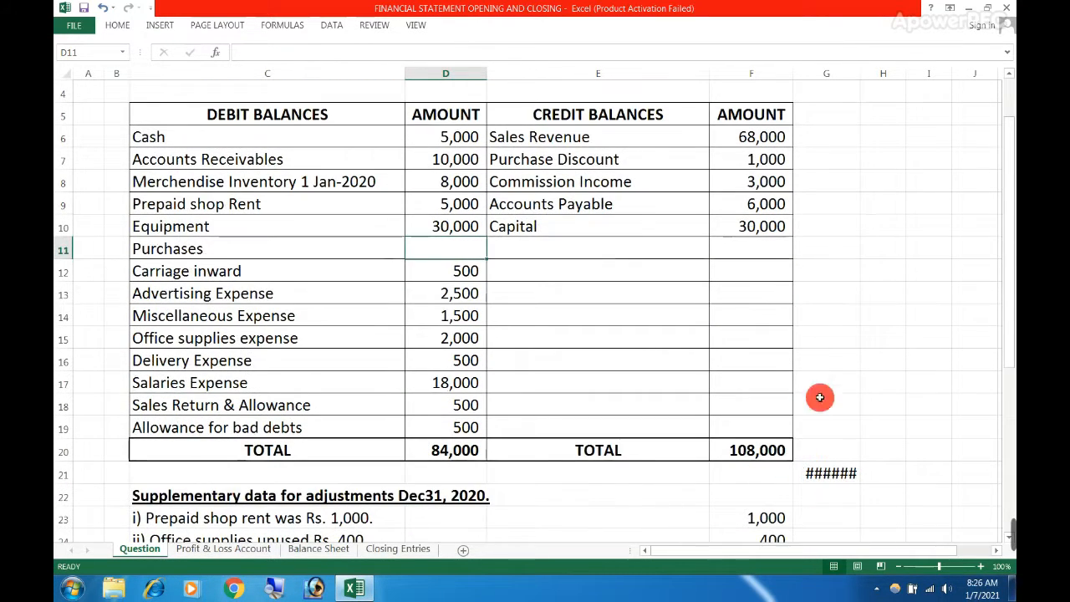
double_click(860, 71)
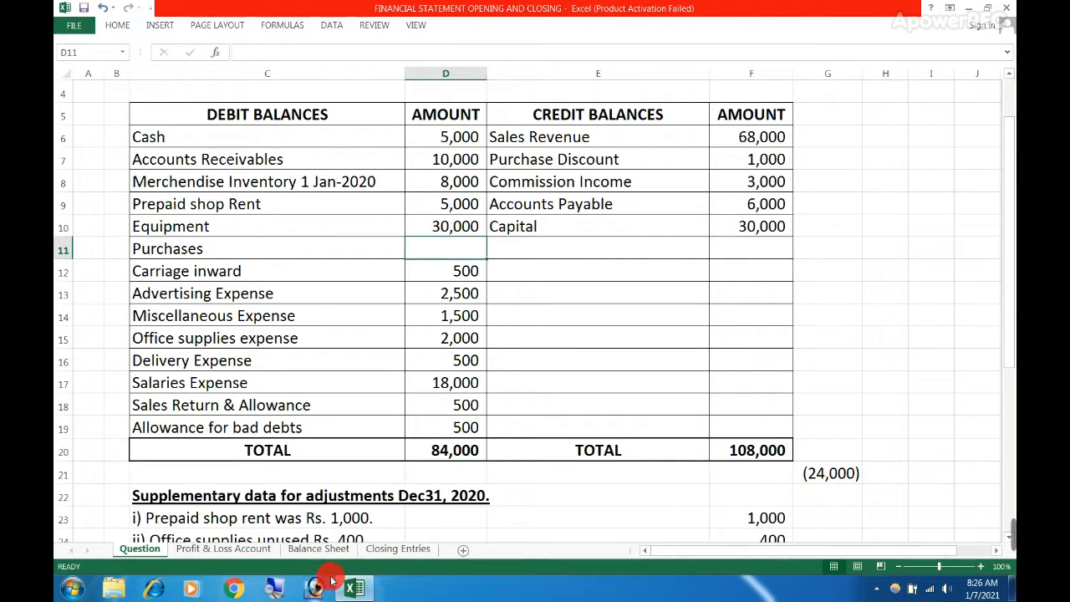
Check how the balance sheet totals and the Diff cell respond to the missing Purchases amount
left_click(318, 548)
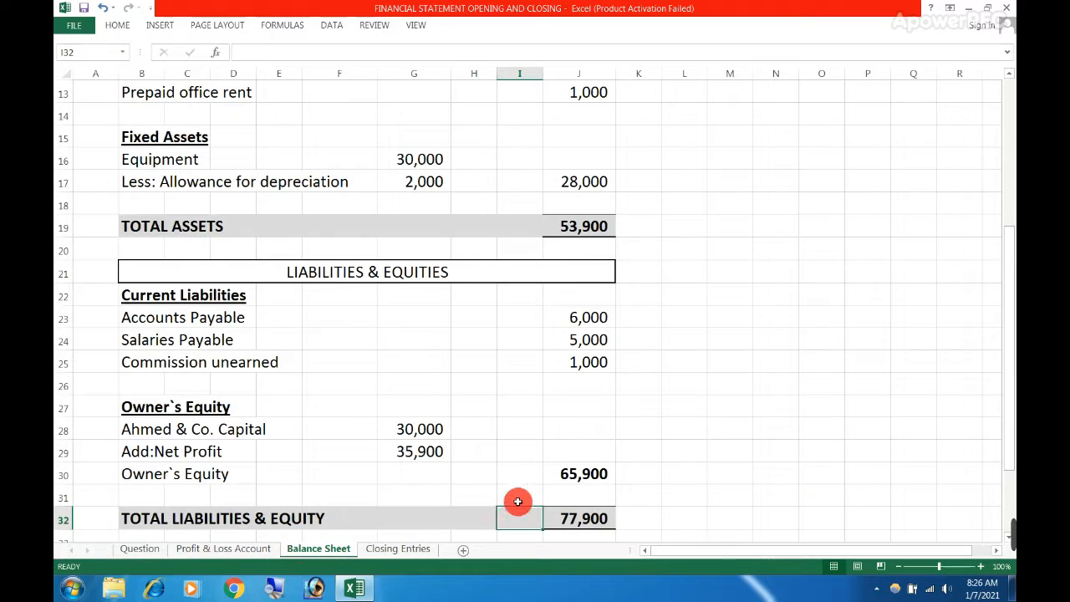
scroll(561, 477, "down", 2)
left_click(586, 516)
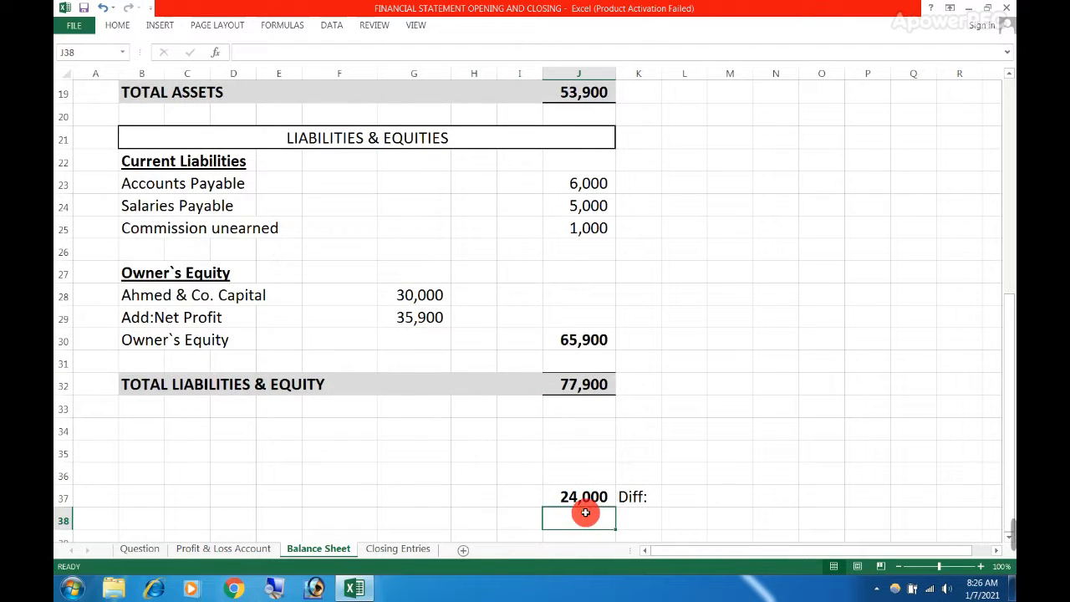
left_click(609, 415)
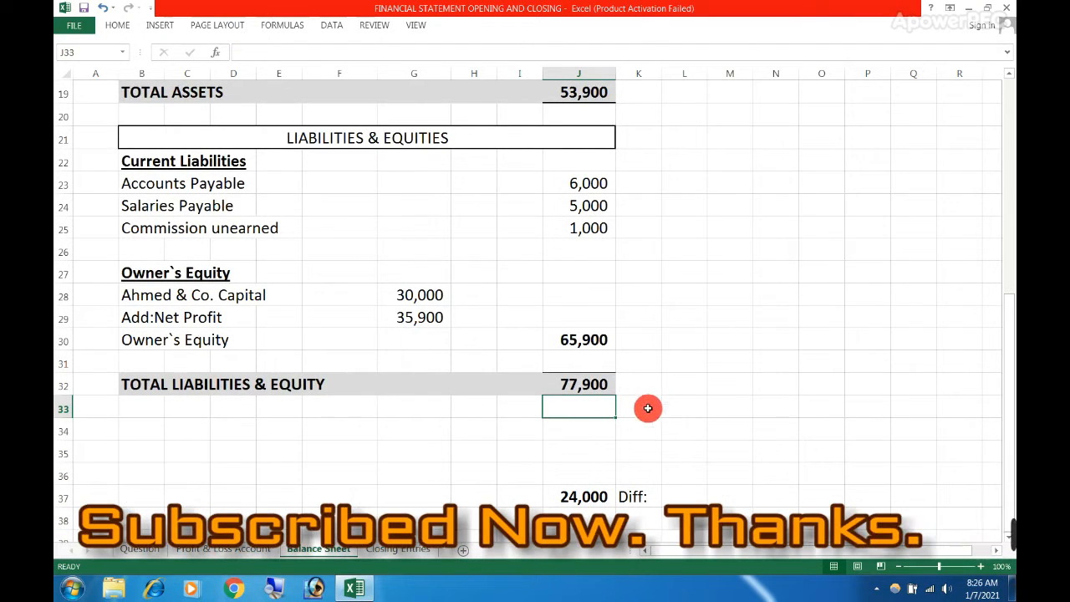
scroll(663, 420, "up", 2)
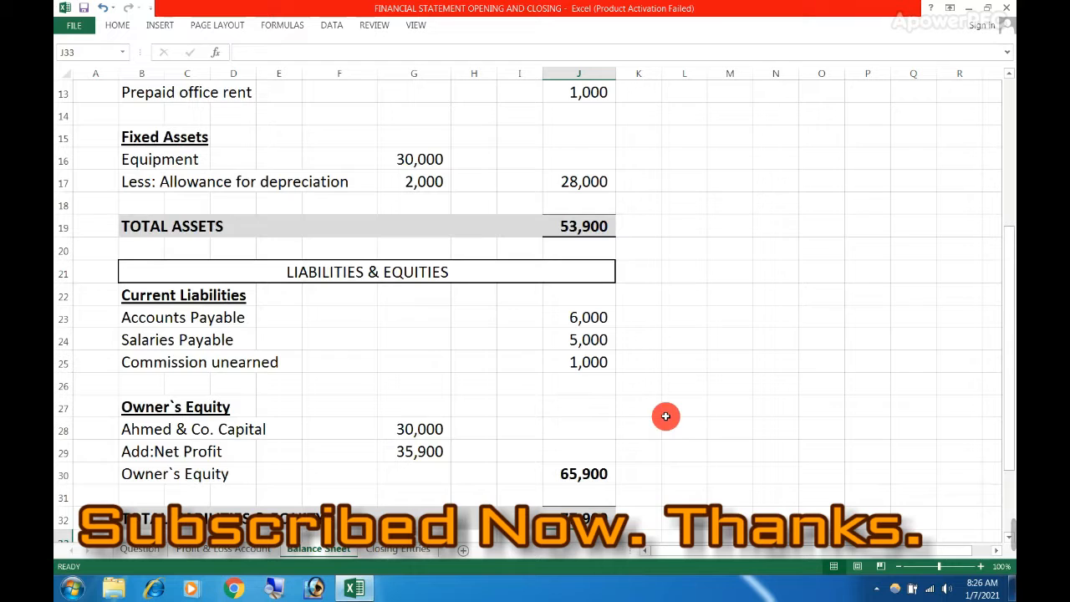
scroll(667, 434, "down", 2)
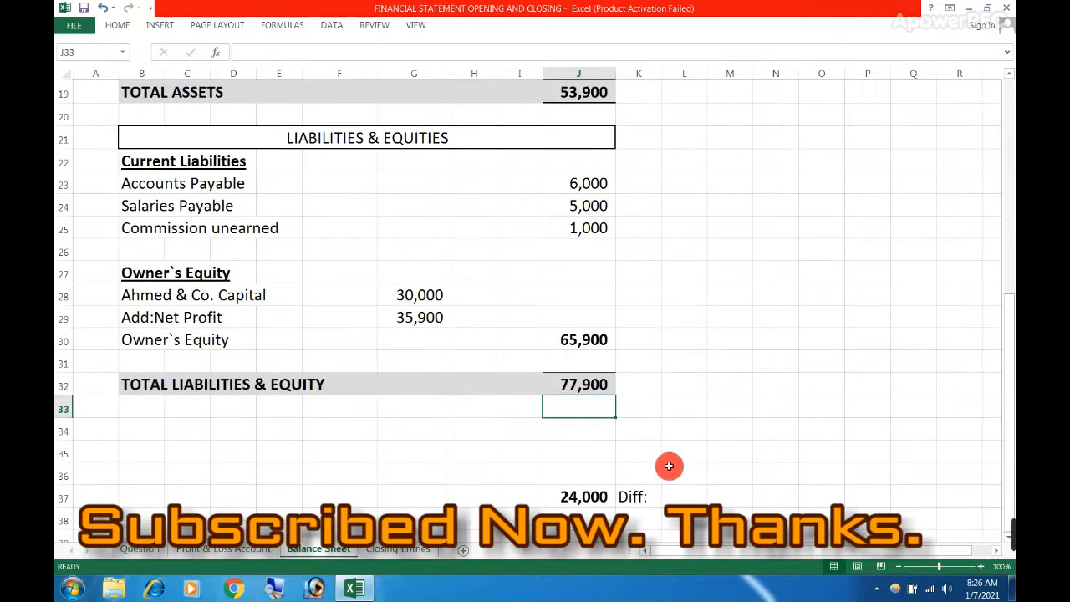
Undo the column G autofit and the cleared Purchases amount on the Question sheet, and manually widen column G slightly
key("ctrl+Page_Up")
key("ctrl+Page_Up")
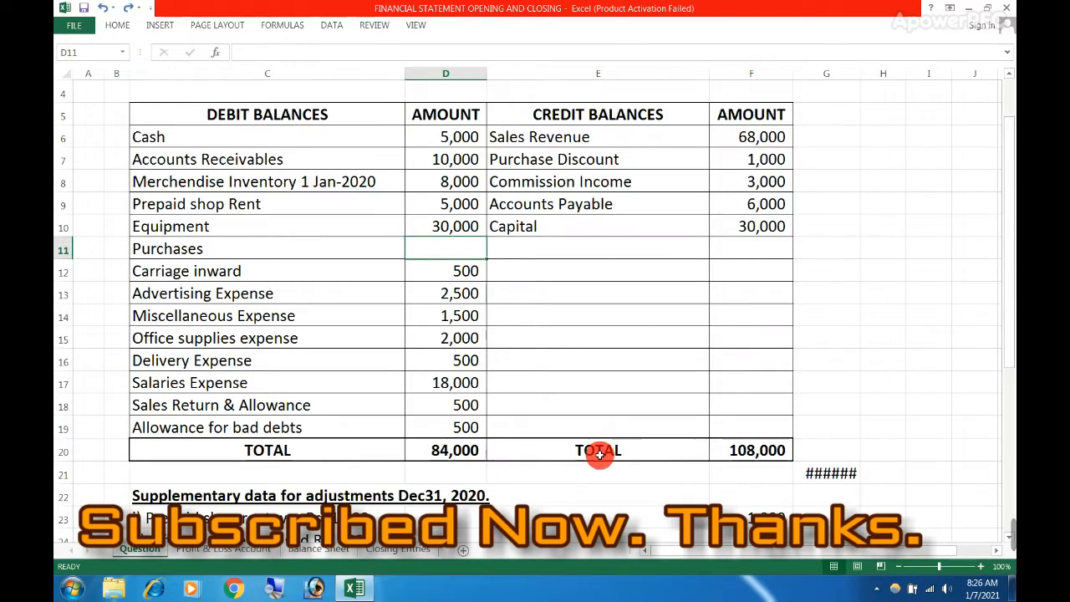
key("ctrl+z")
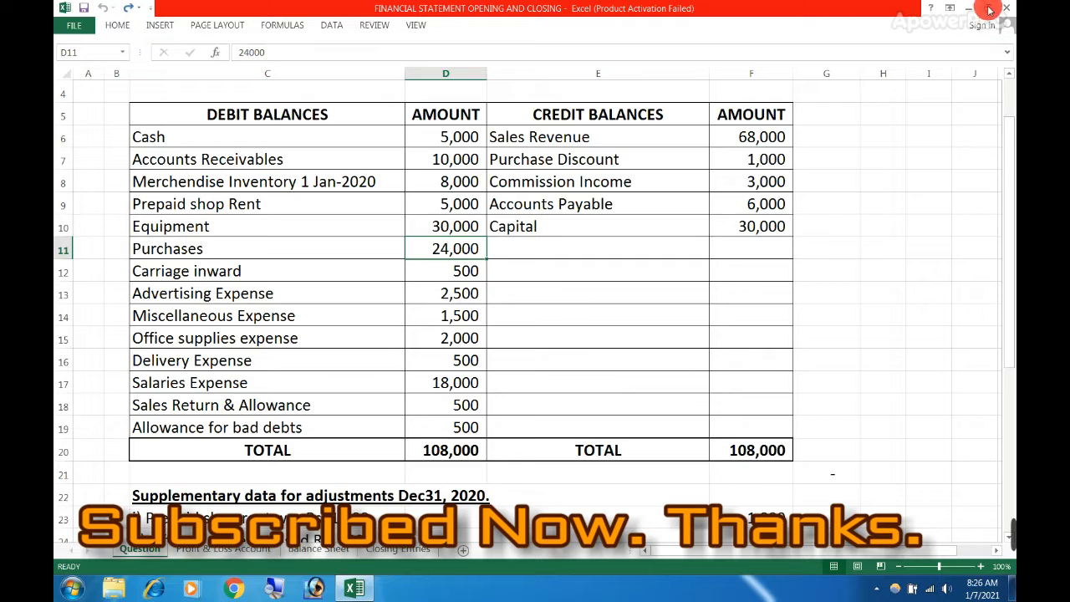
left_click_drag(862, 73, 875, 74)
Read the supplementary adjustment data and the Required items below the trial balance, going through items b to e
scroll(302, 450, "down", 3)
scroll(240, 411, "down", 2)
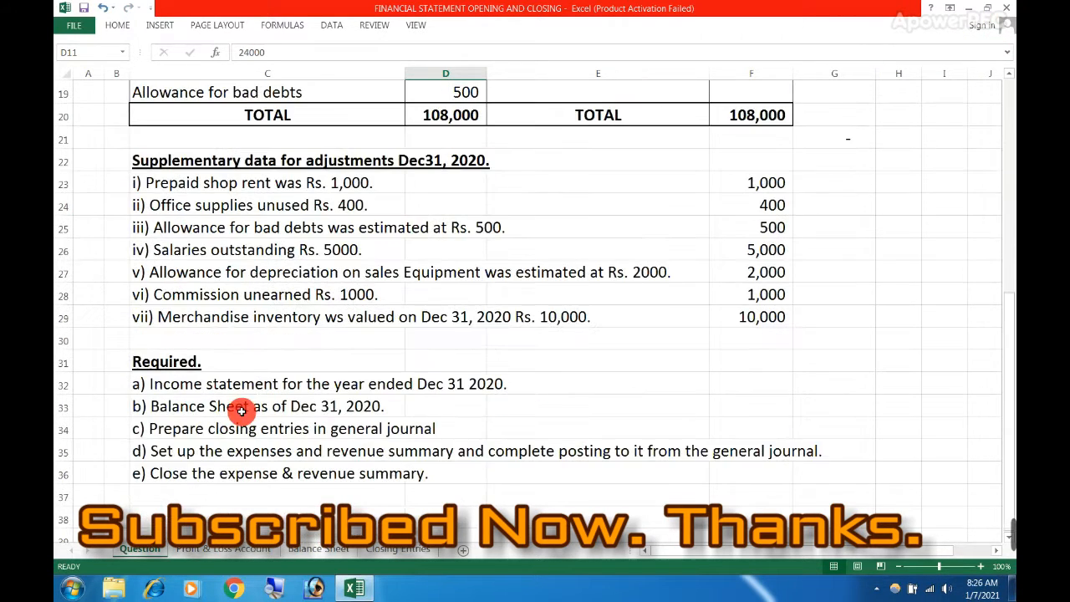
left_click(217, 402)
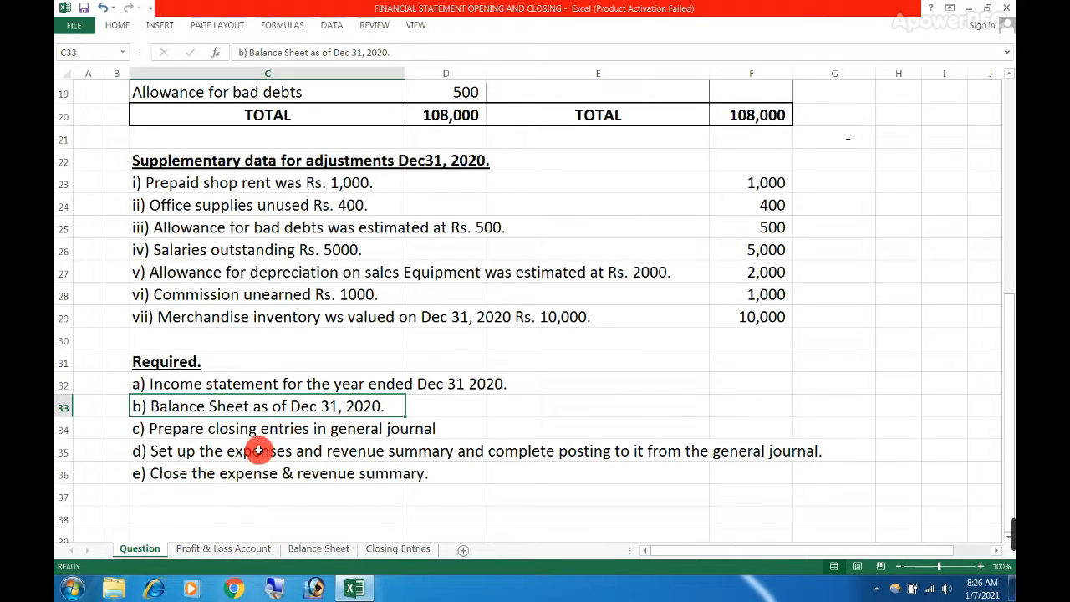
left_click(390, 449)
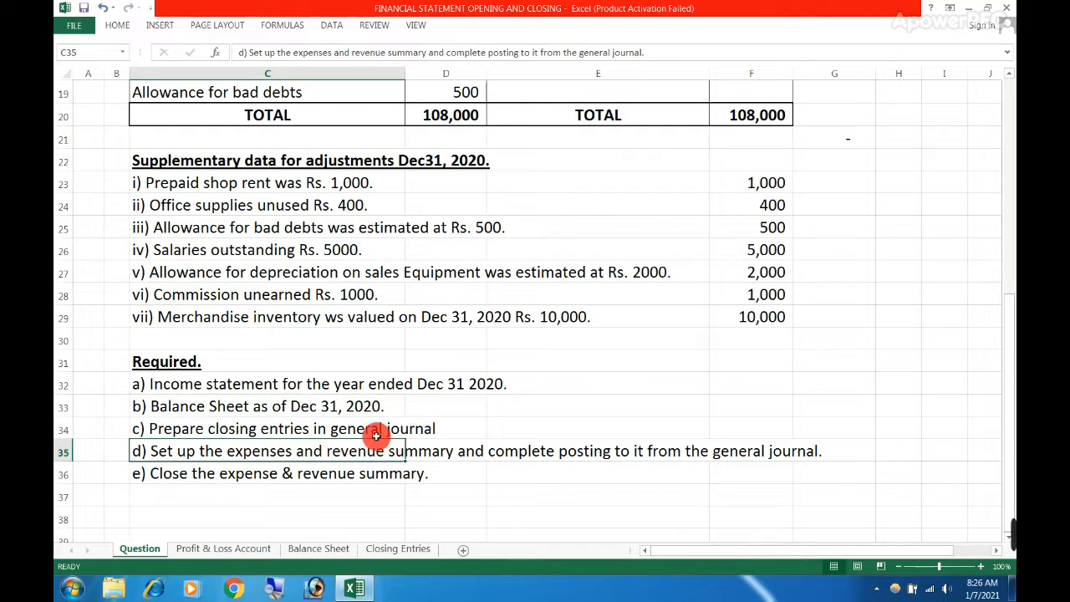
left_click(377, 428)
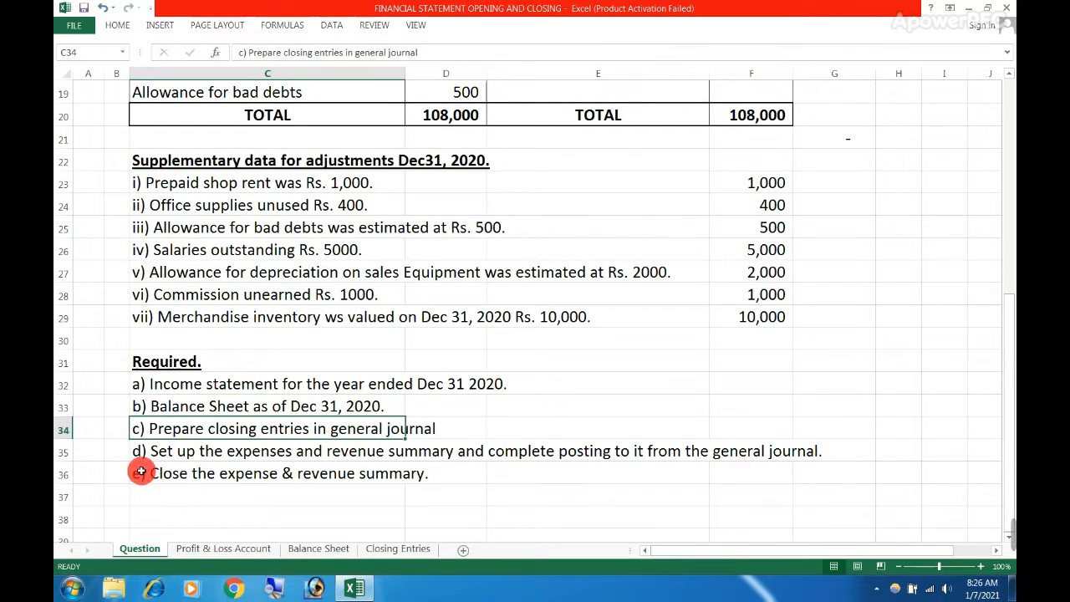
left_click(144, 452)
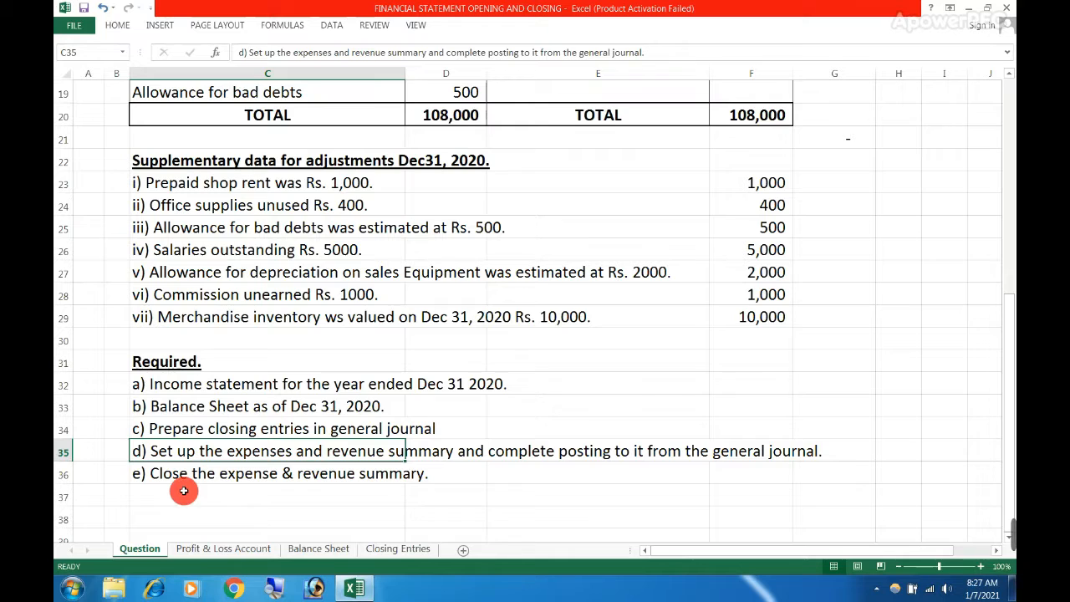
left_click(245, 478)
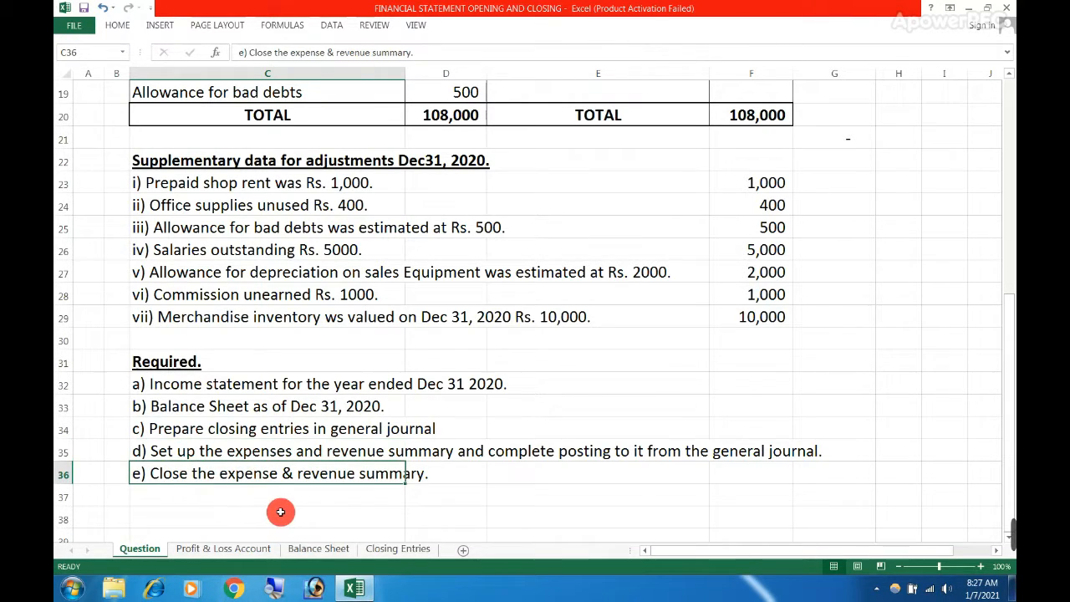
Examine the income statement's three heading lines and the Sales row on the Profit & Loss Account sheet
left_click(211, 550)
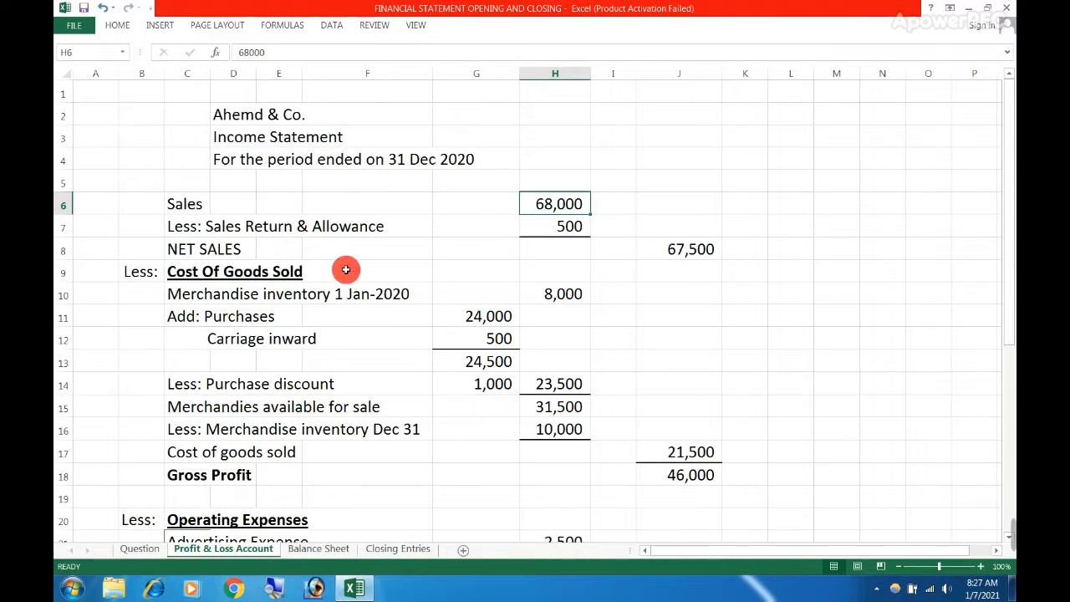
left_click(239, 119)
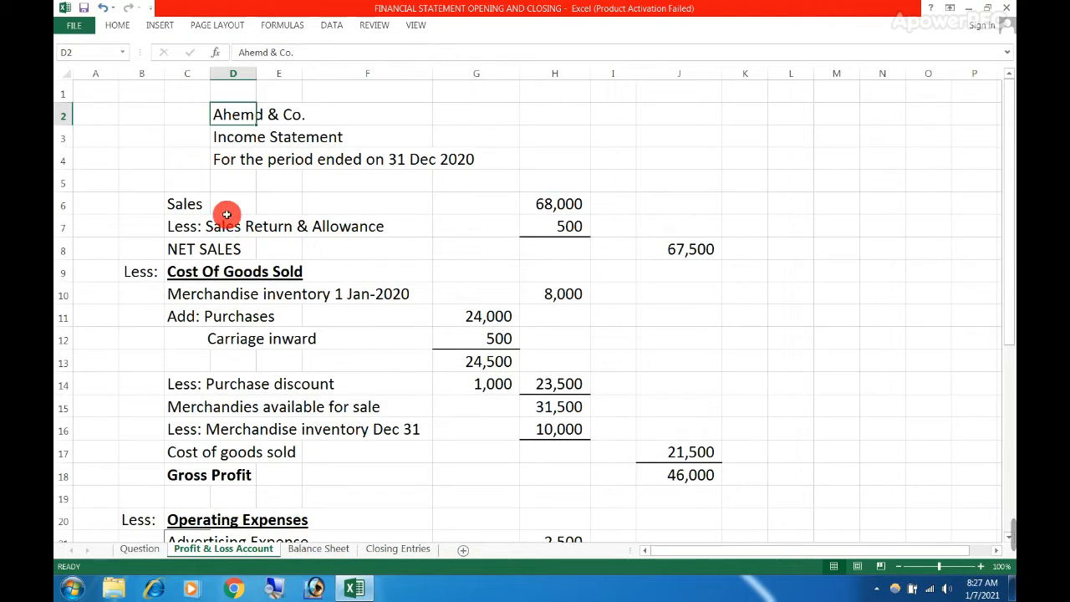
left_click(222, 139)
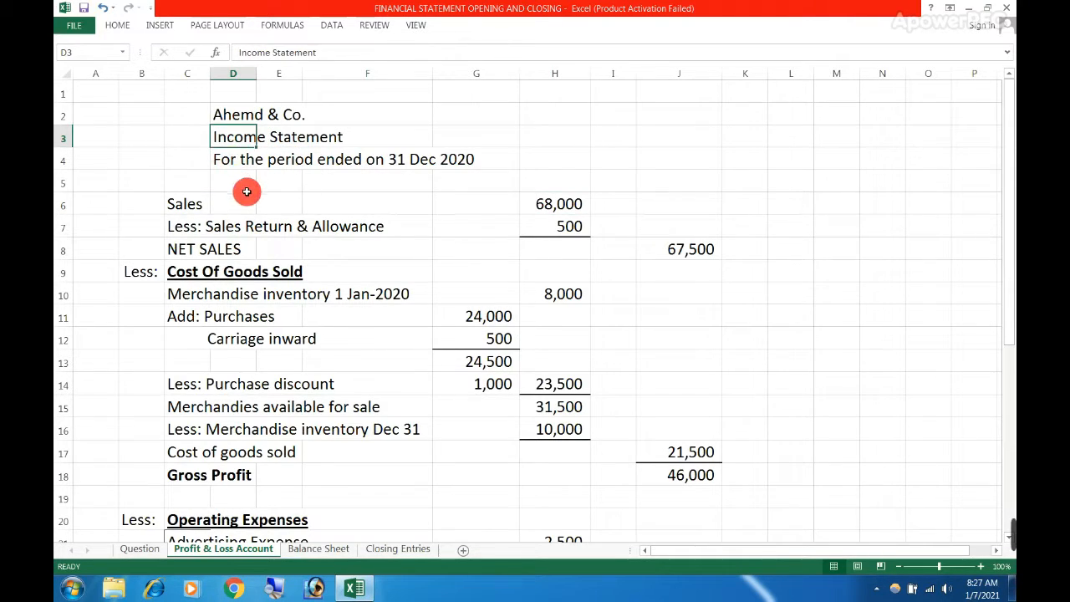
left_click(226, 158)
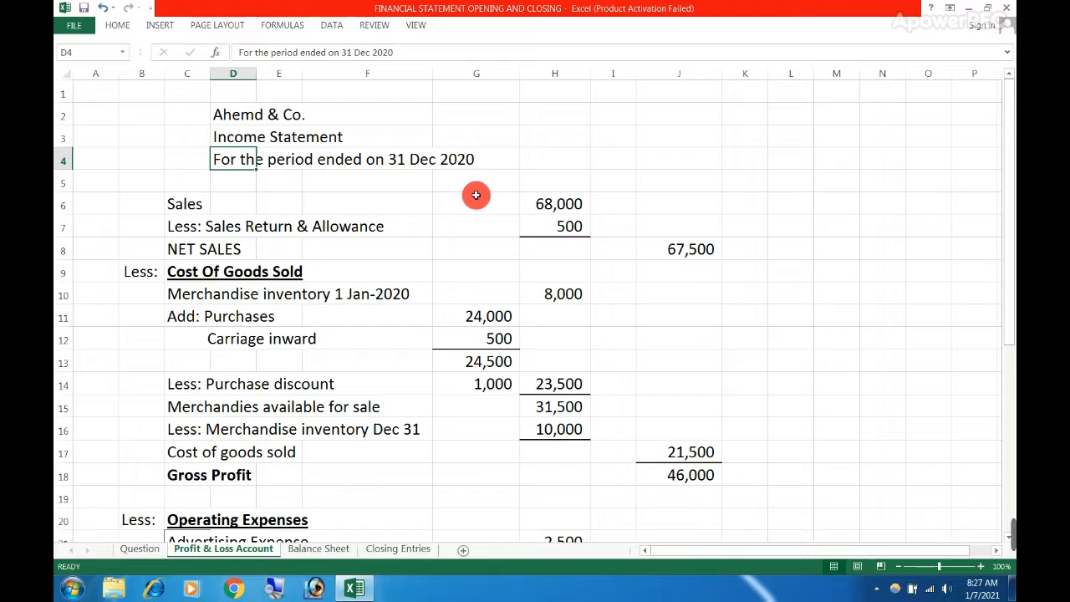
left_click(180, 209)
left_click(544, 207)
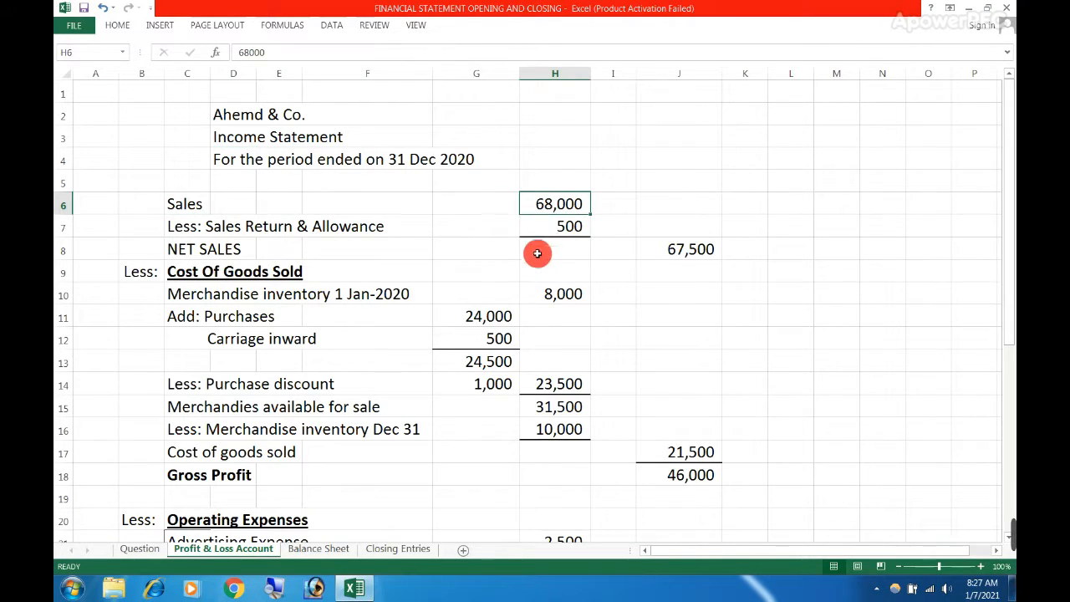
Locate the source of the Sales figure in the Sales Revenue row of the Question sheet's credit balances
left_click(133, 548)
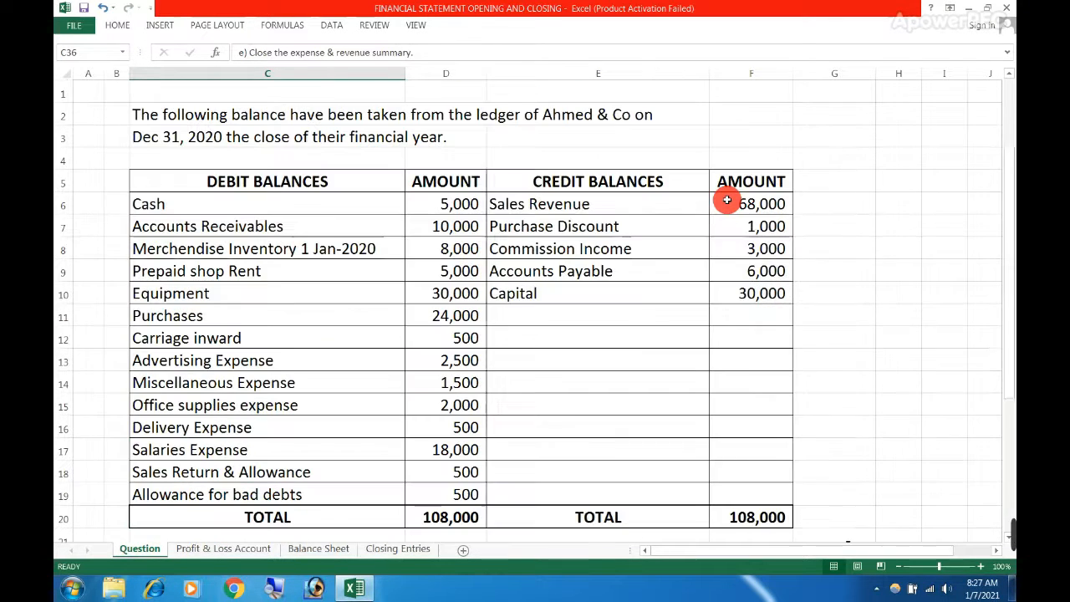
scroll(724, 198, "up", 6)
left_click(736, 205)
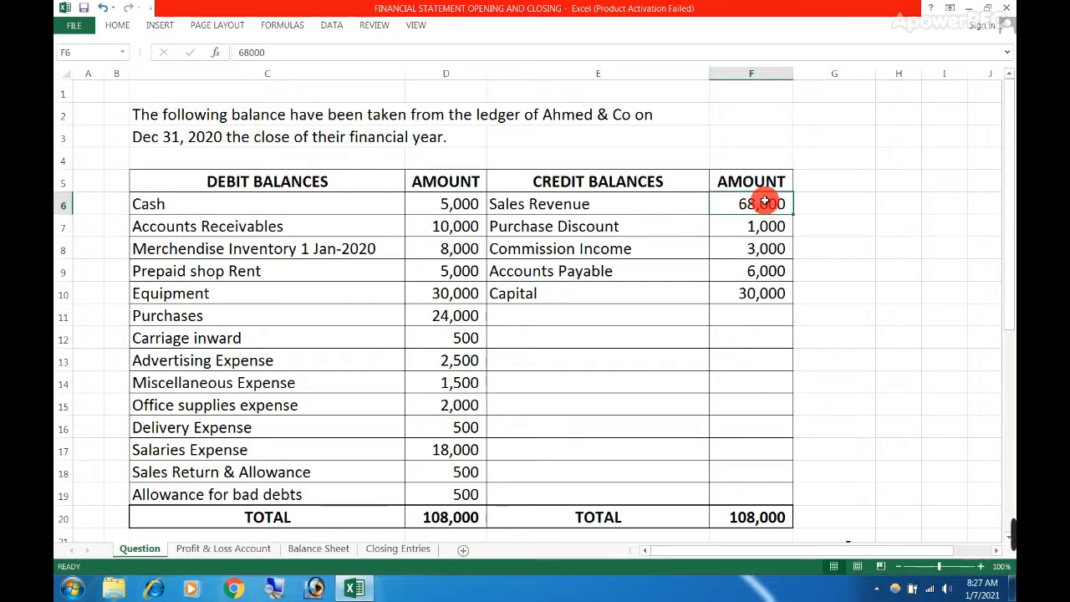
Locate the Sales Return & Allowance amount among the debit balances on the Question sheet
left_click(271, 227)
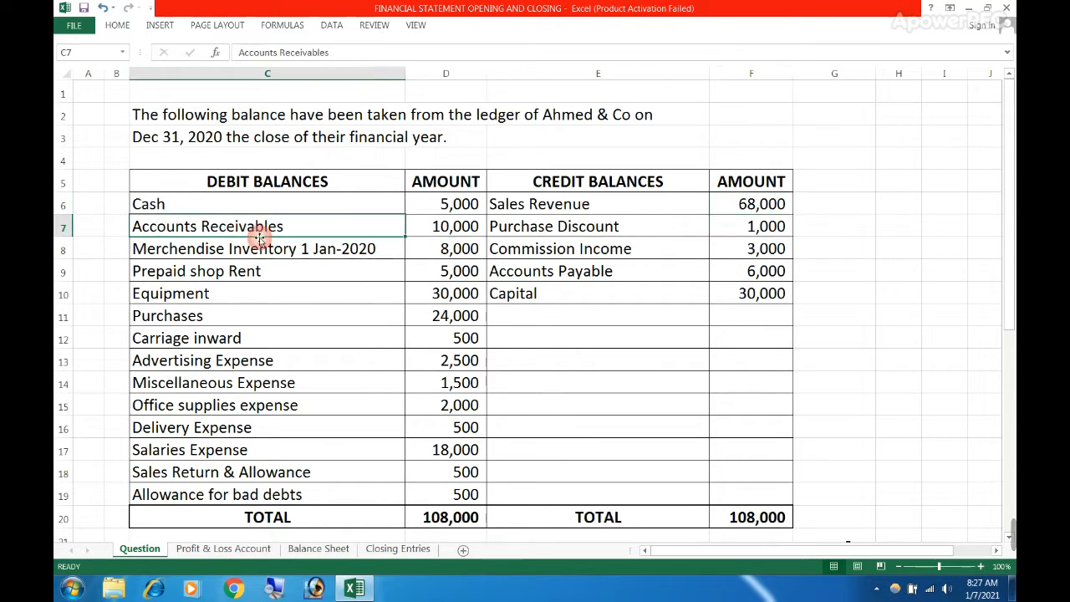
left_click(215, 472)
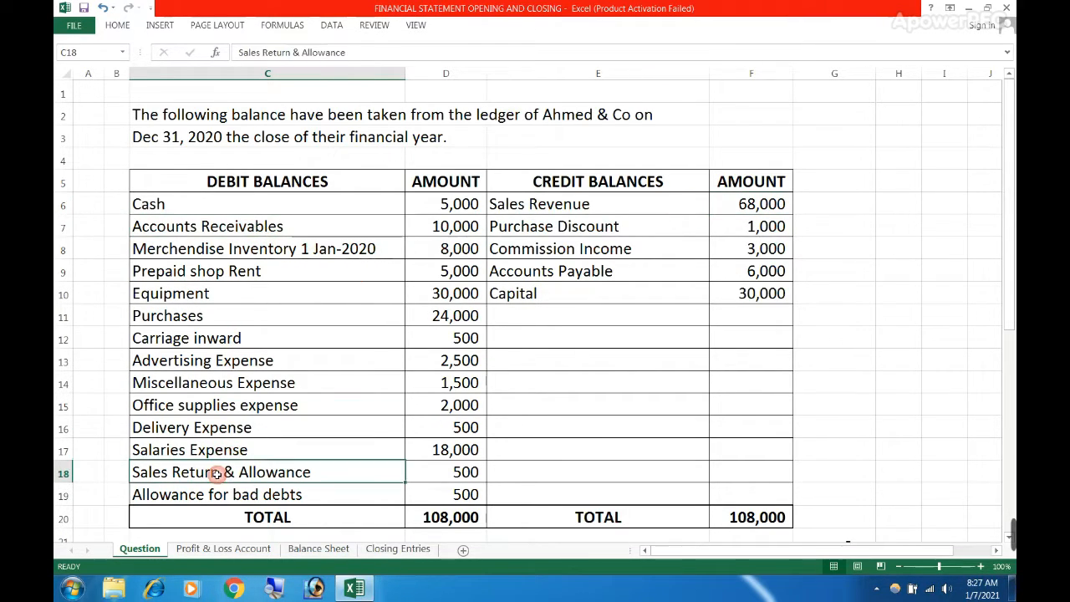
left_click(445, 476)
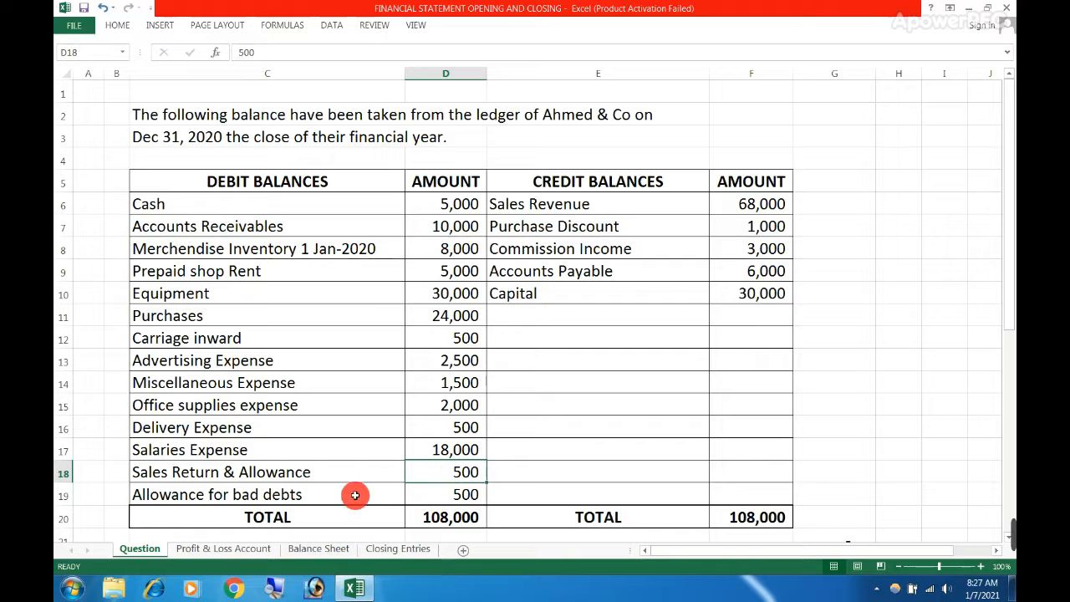
Examine how Sales less Sales Return & Allowance leads to the NET SALES row on the Profit & Loss Account sheet
left_click(246, 549)
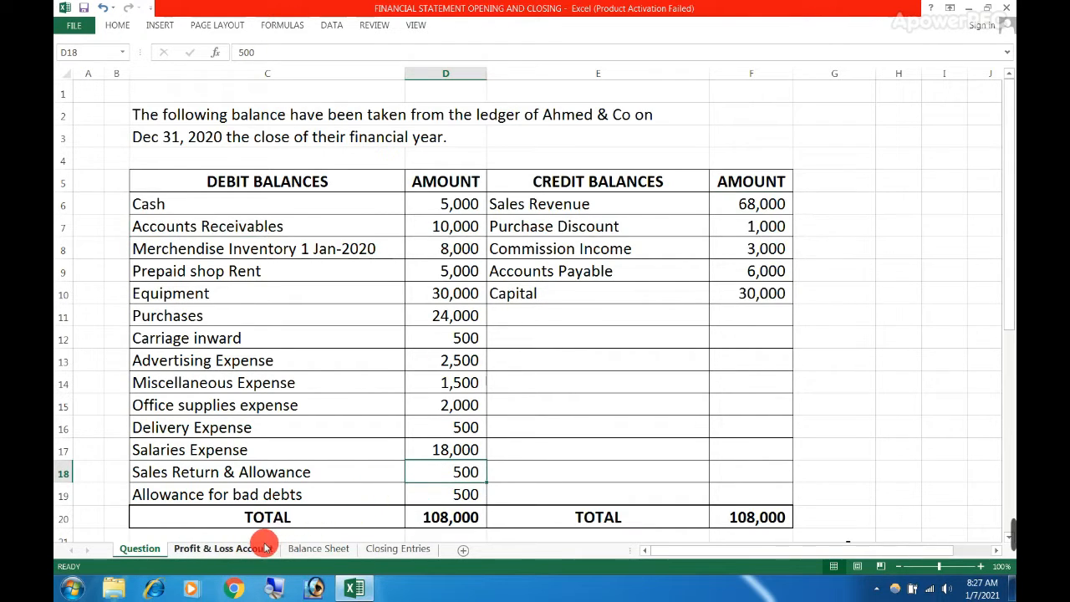
left_click(545, 251)
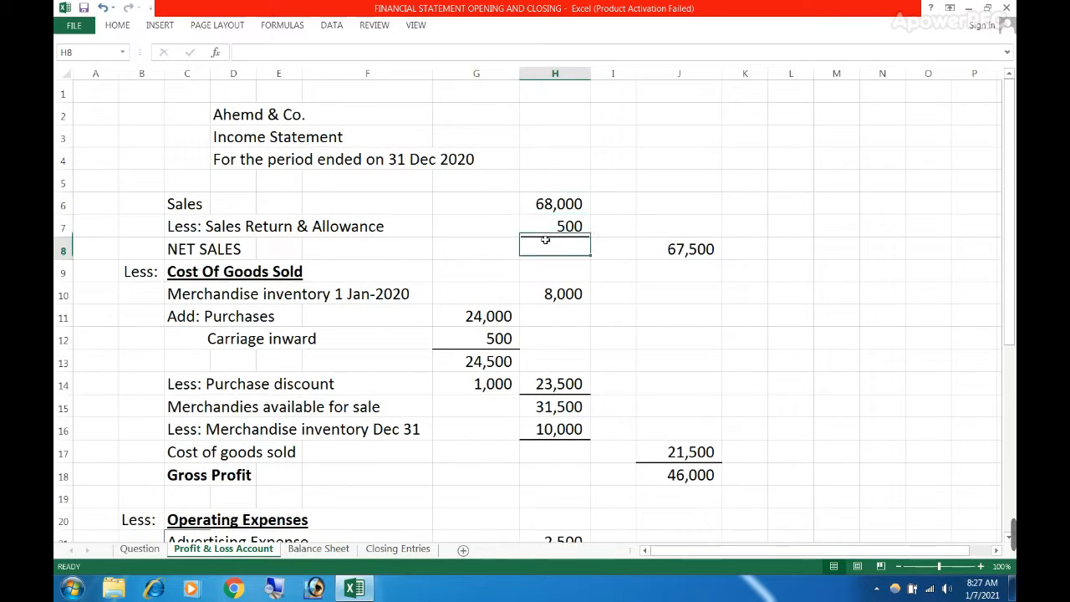
left_click(550, 224)
left_click(545, 208)
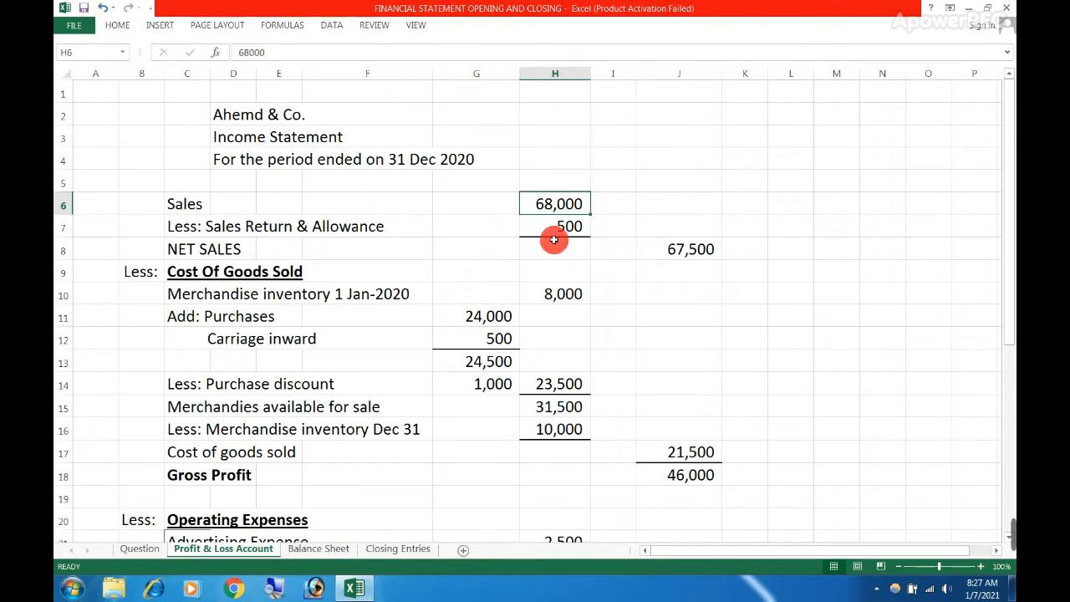
left_click(554, 240)
left_click(674, 265)
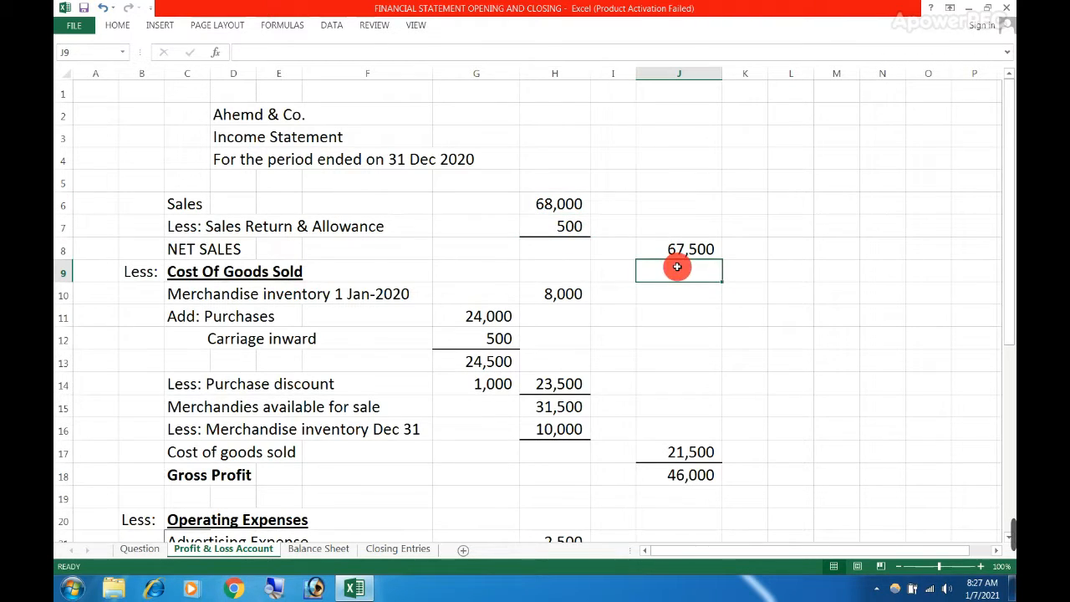
left_click_drag(203, 249, 649, 249)
left_click(661, 268)
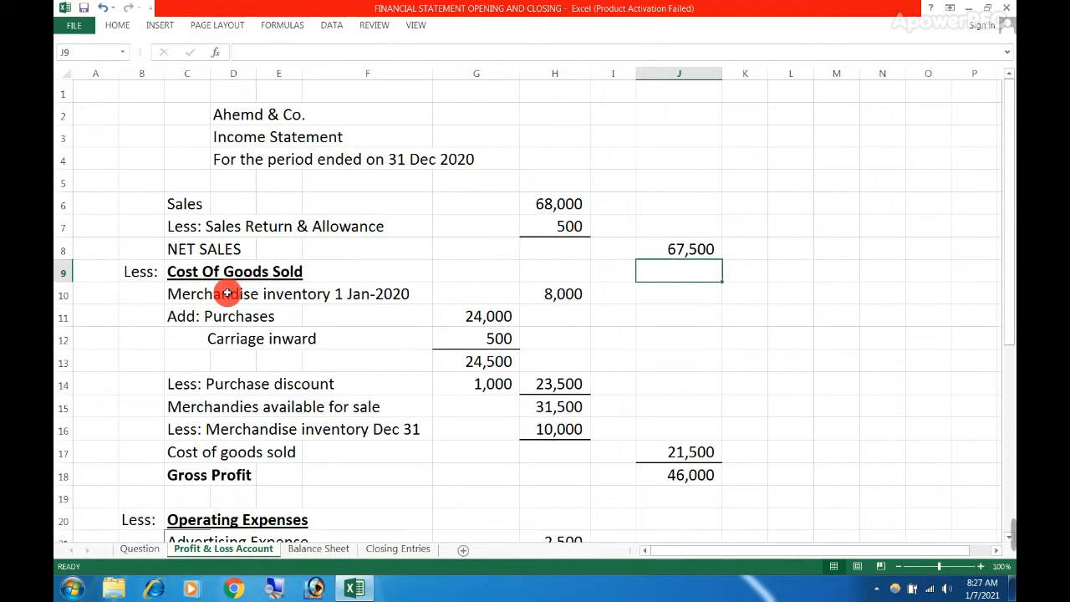
Examine the Cost Of Goods Sold heading and the amount for Merchandise inventory 1 Jan-2020 in the income statement
left_click_drag(139, 271, 298, 274)
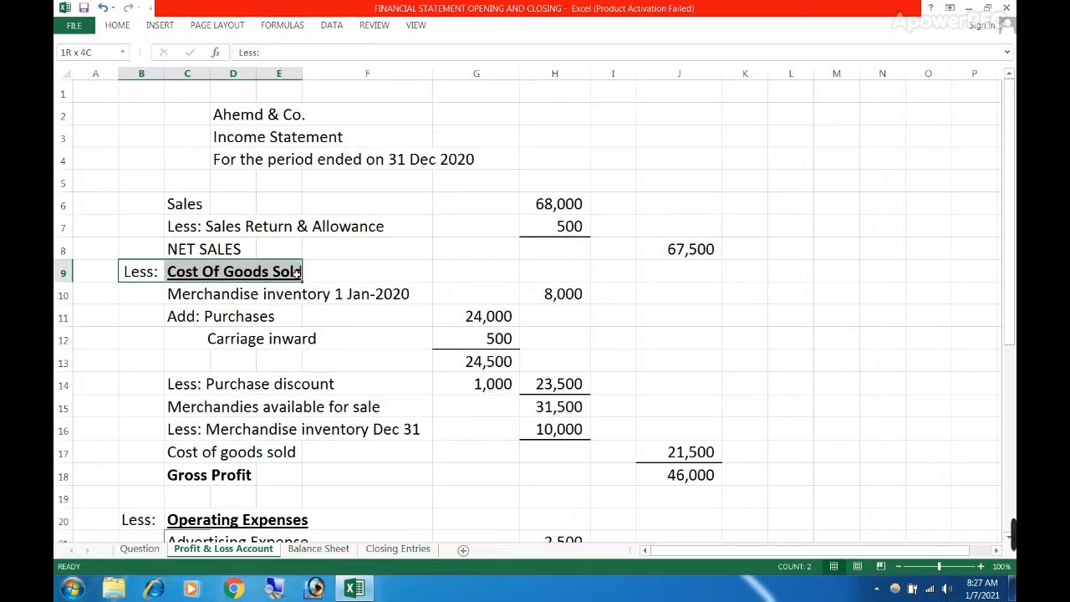
left_click_drag(189, 294, 404, 296)
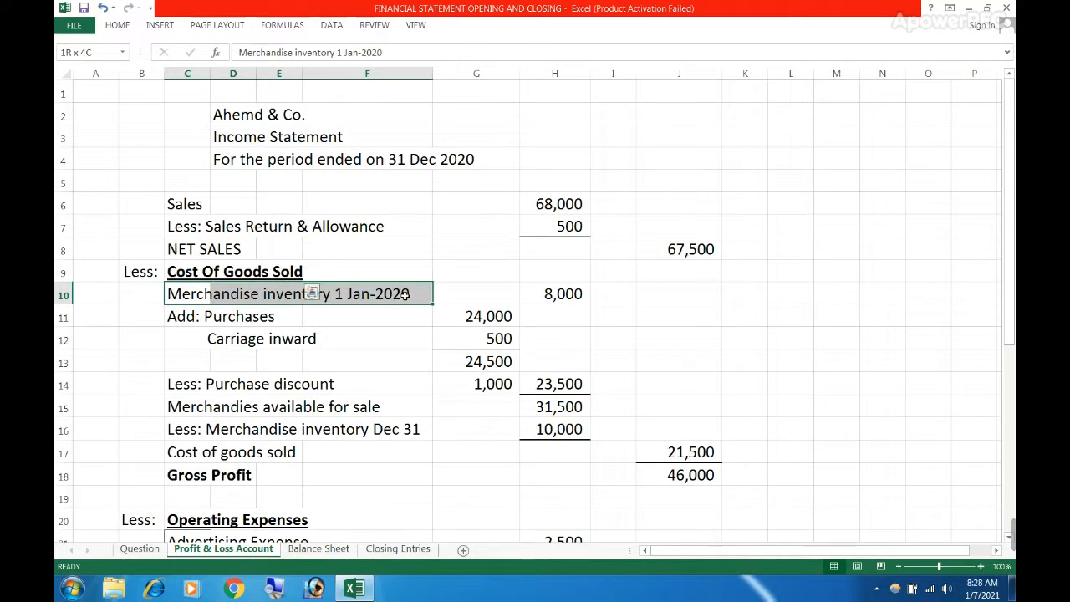
left_click(566, 294)
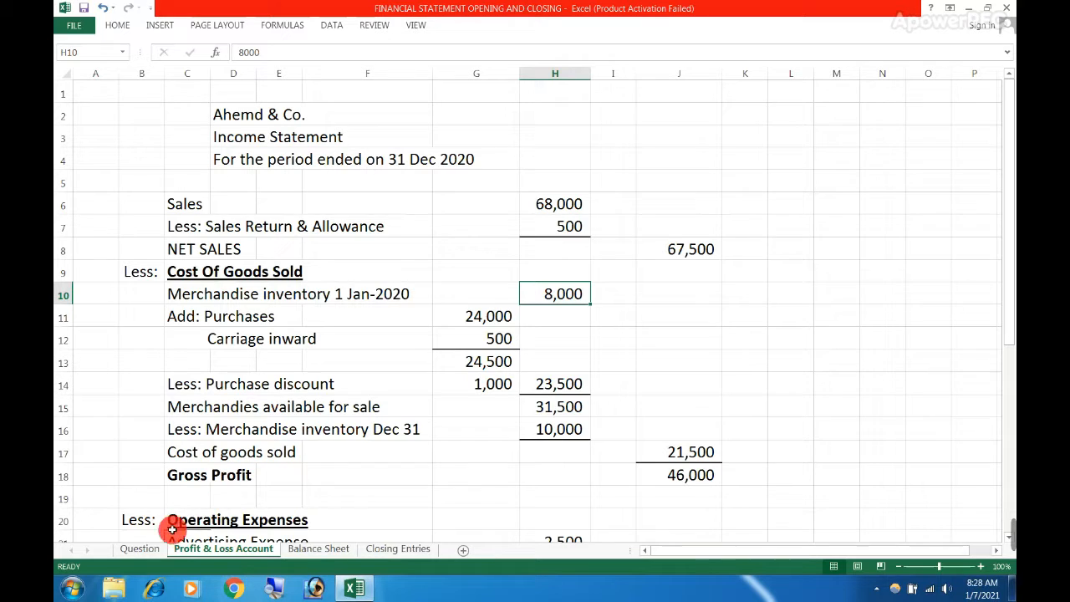
Locate the opening merchandise inventory, Purchases and Carriage inward amounts among the debit balances on the Question sheet
left_click(147, 549)
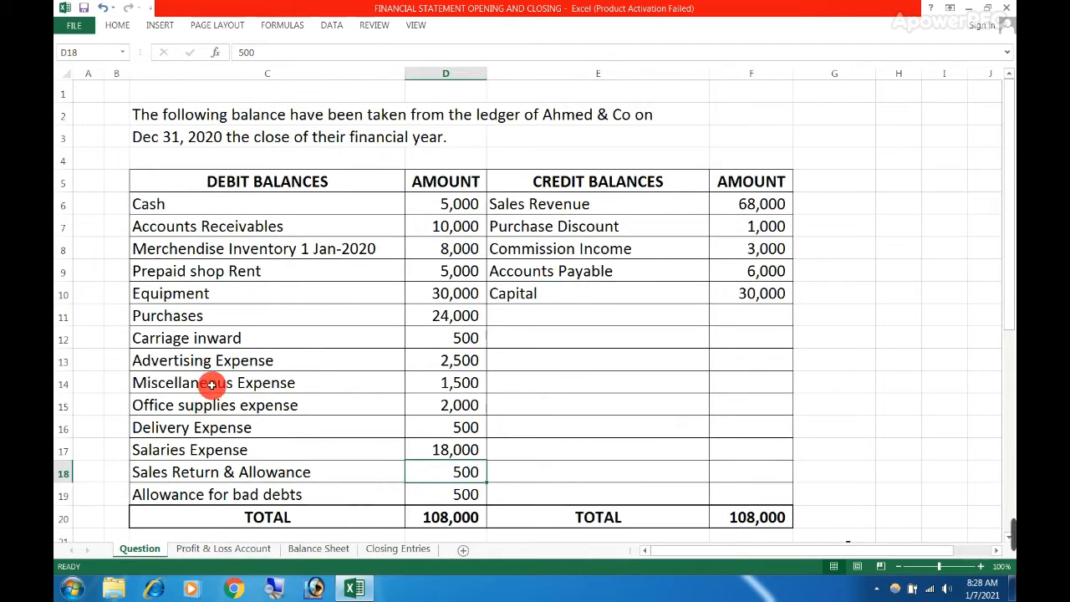
left_click(147, 245)
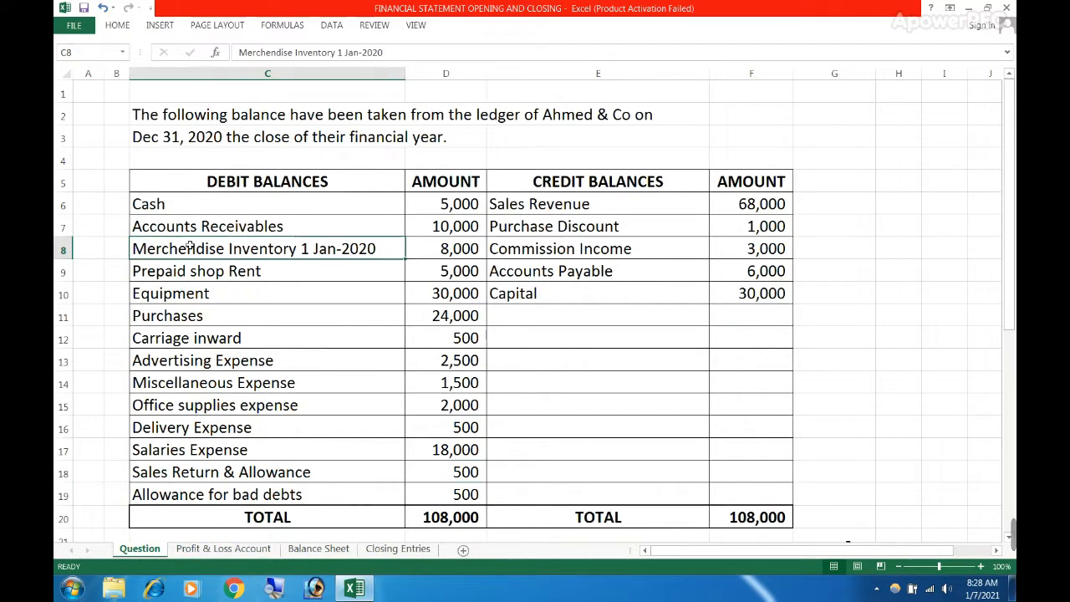
left_click(431, 246)
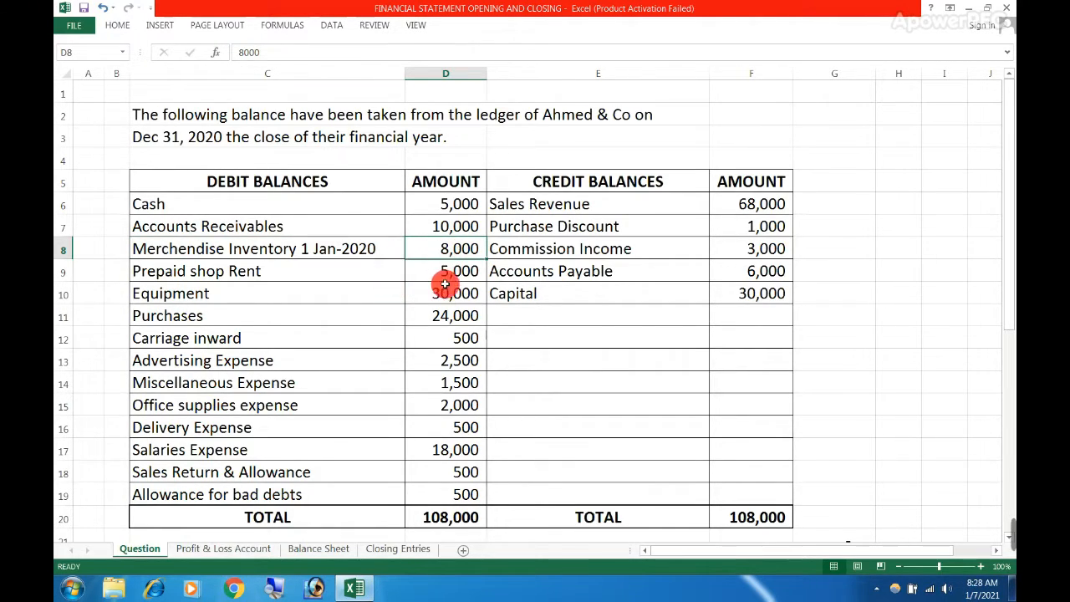
left_click_drag(177, 317, 425, 312)
left_click(425, 312)
left_click_drag(322, 319, 431, 333)
left_click(418, 340)
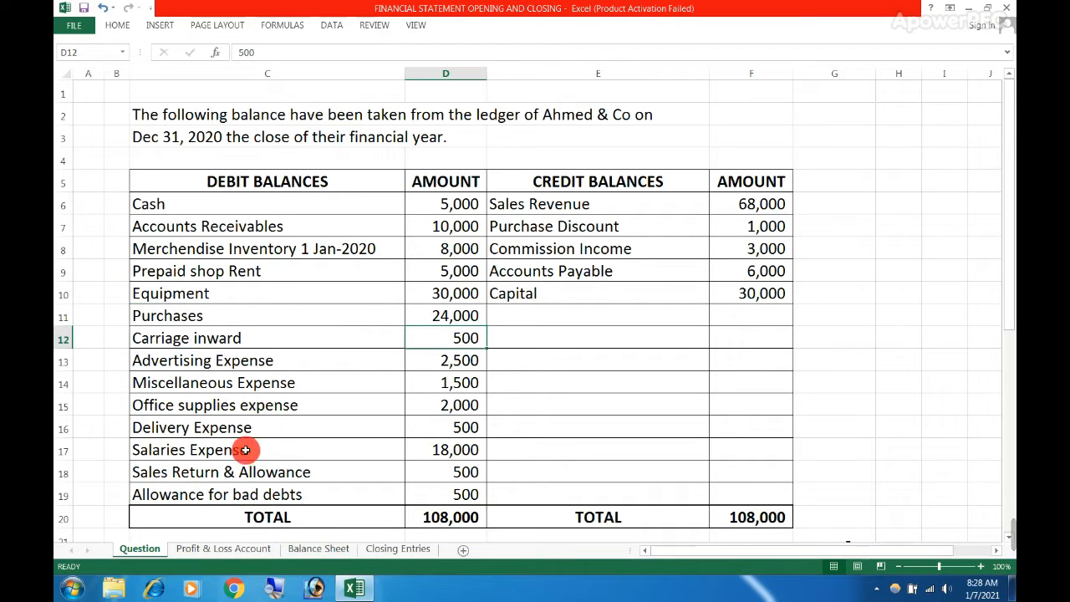
Review the Purchases, Carriage inward and Purchase discount amounts in the income statement's cost of goods sold section
left_click(223, 548)
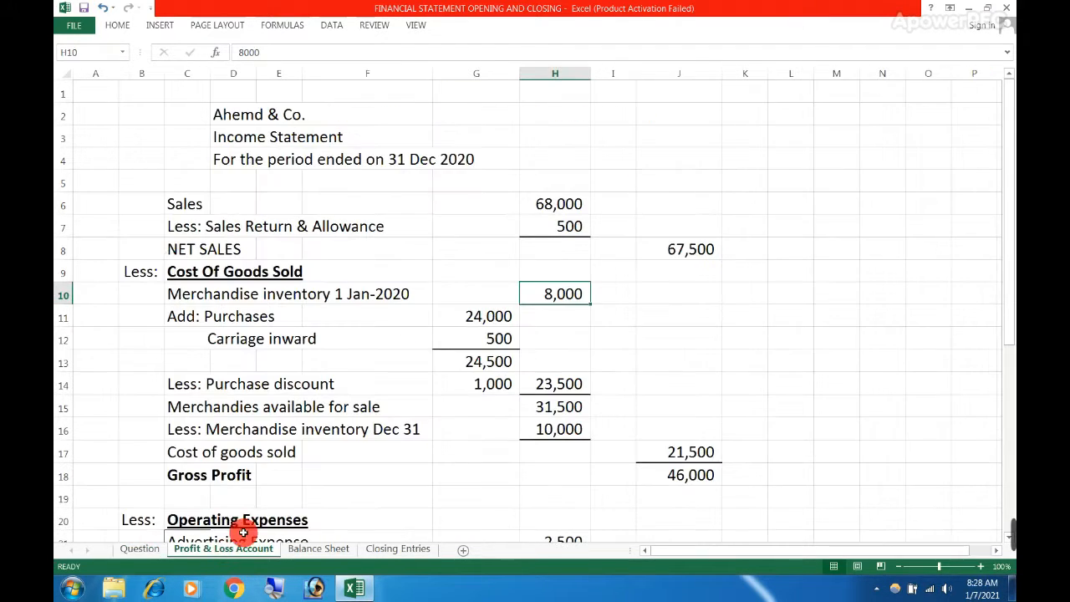
left_click_drag(251, 316, 482, 343)
left_click(479, 384)
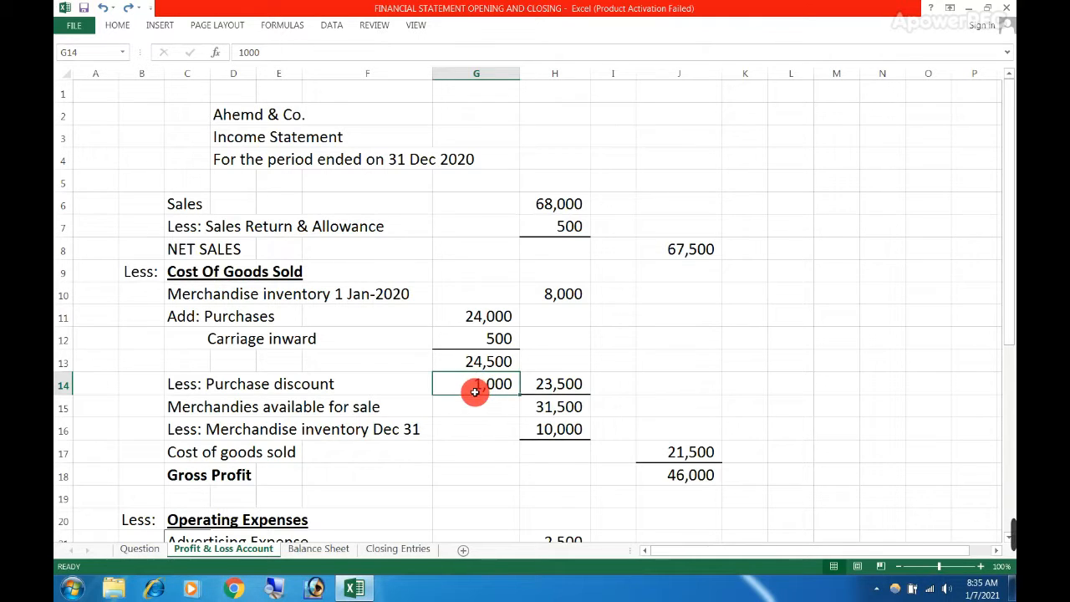
Locate the Purchase Discount amount among the credit balances on the Question sheet
left_click(142, 549)
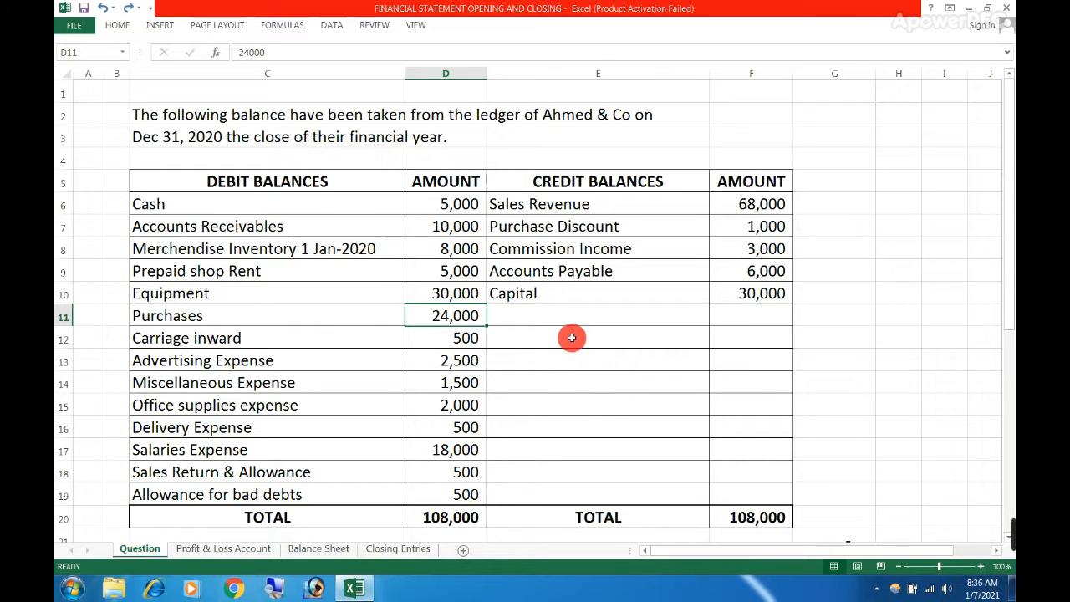
left_click(612, 229)
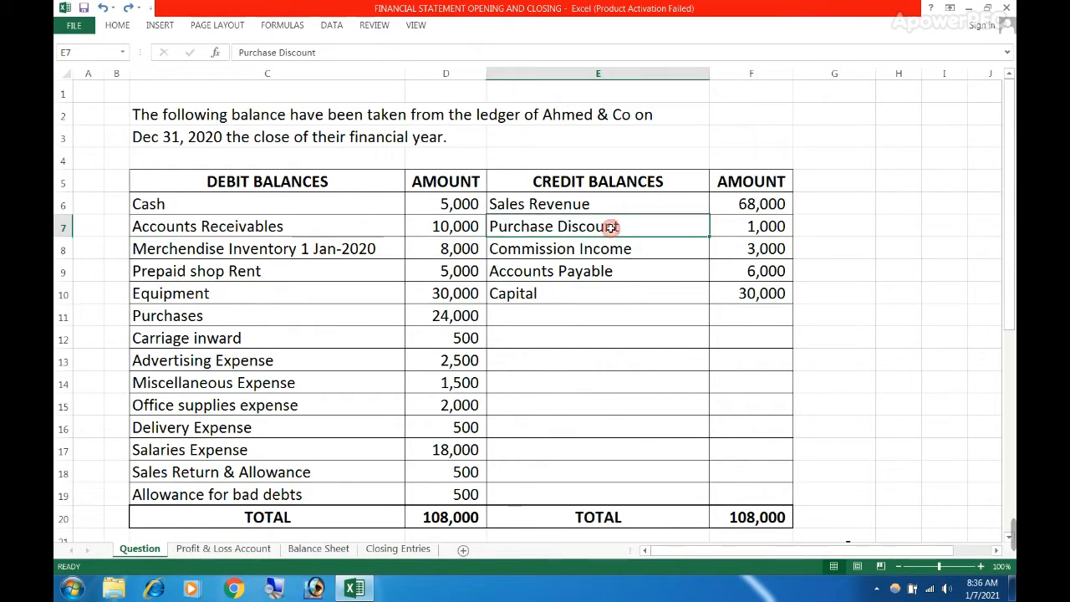
left_click(743, 228)
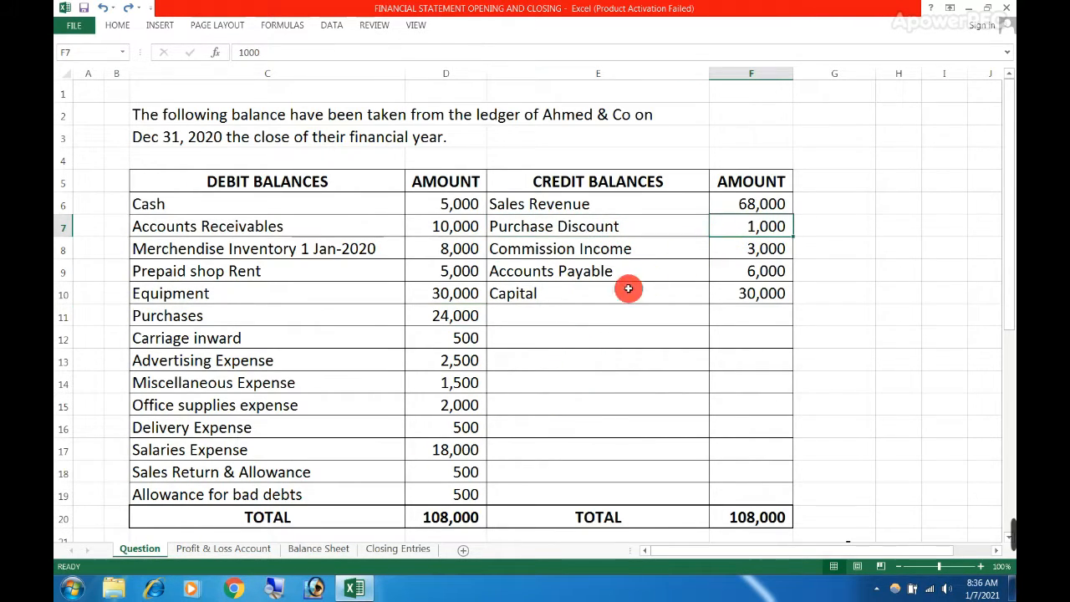
left_click(549, 312)
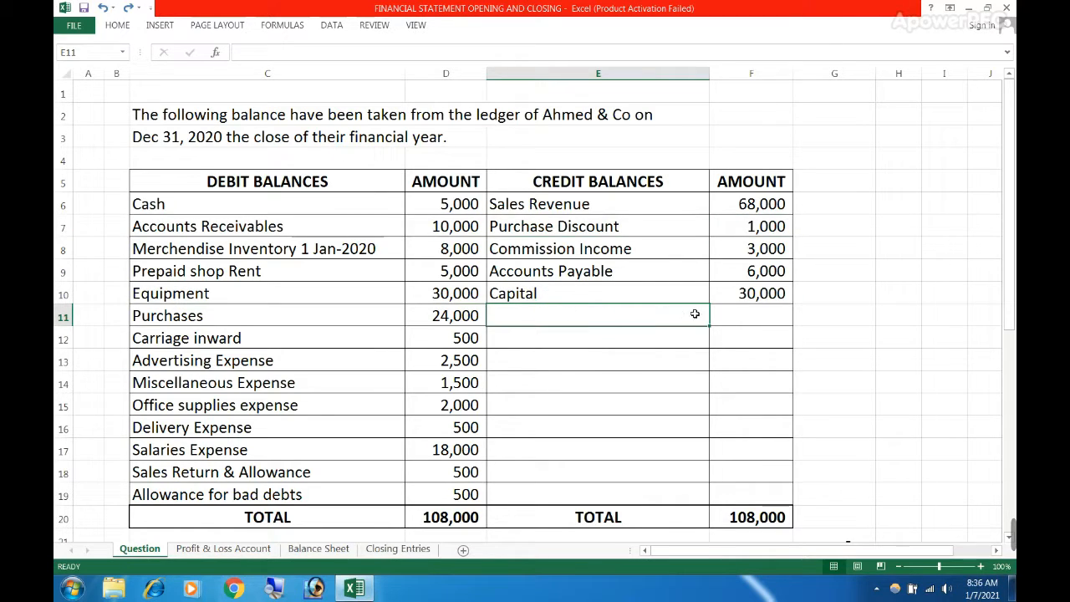
left_click_drag(694, 313, 739, 314)
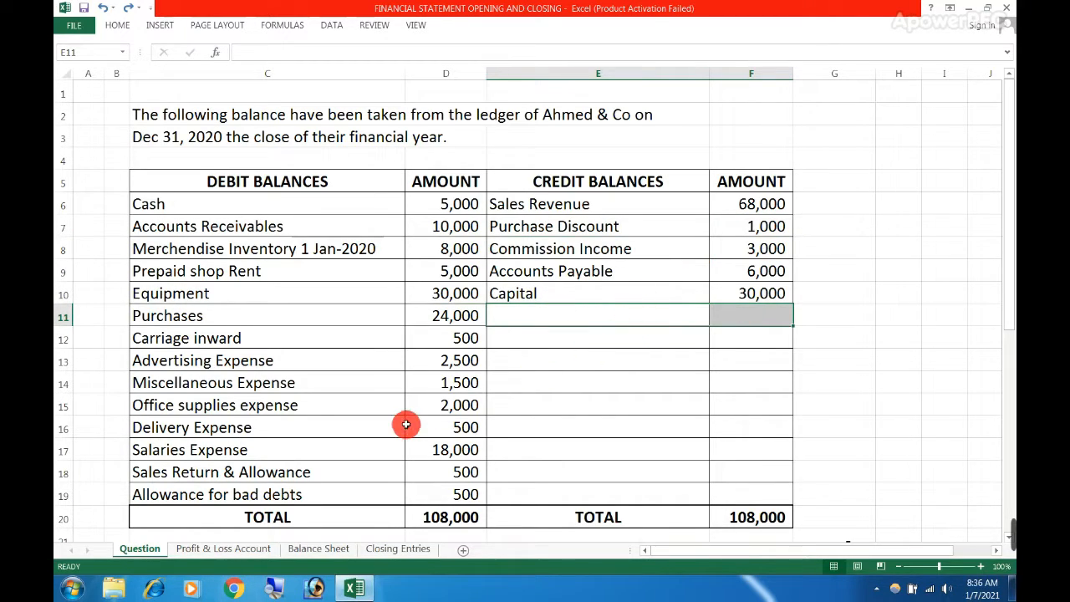
Inspect the net purchases formula in H14 of the Profit & Loss Account sheet, which deducts the purchase discount
left_click(230, 549)
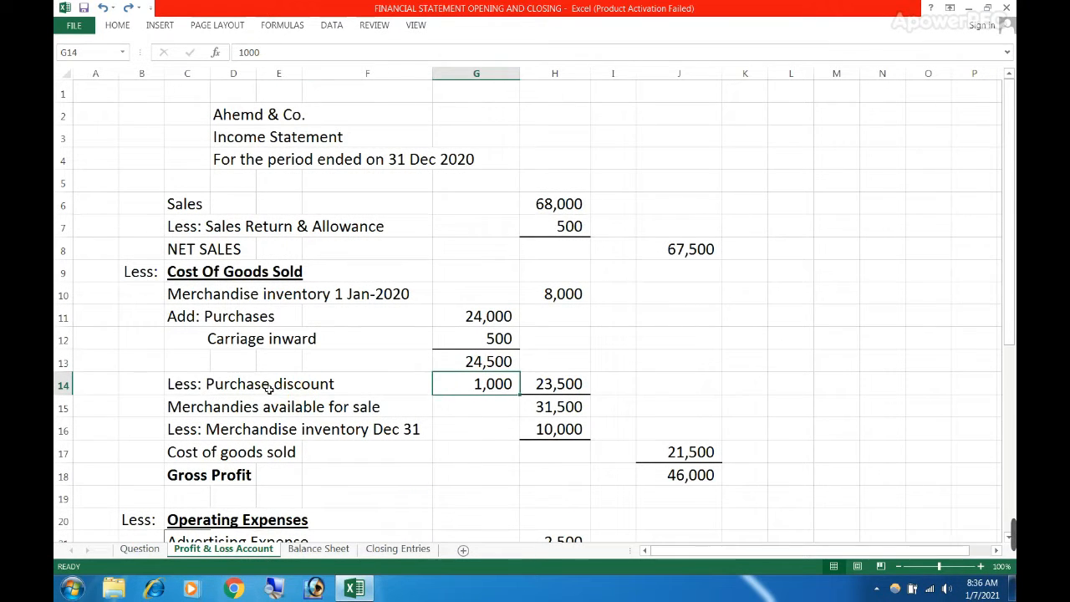
left_click_drag(281, 390, 487, 393)
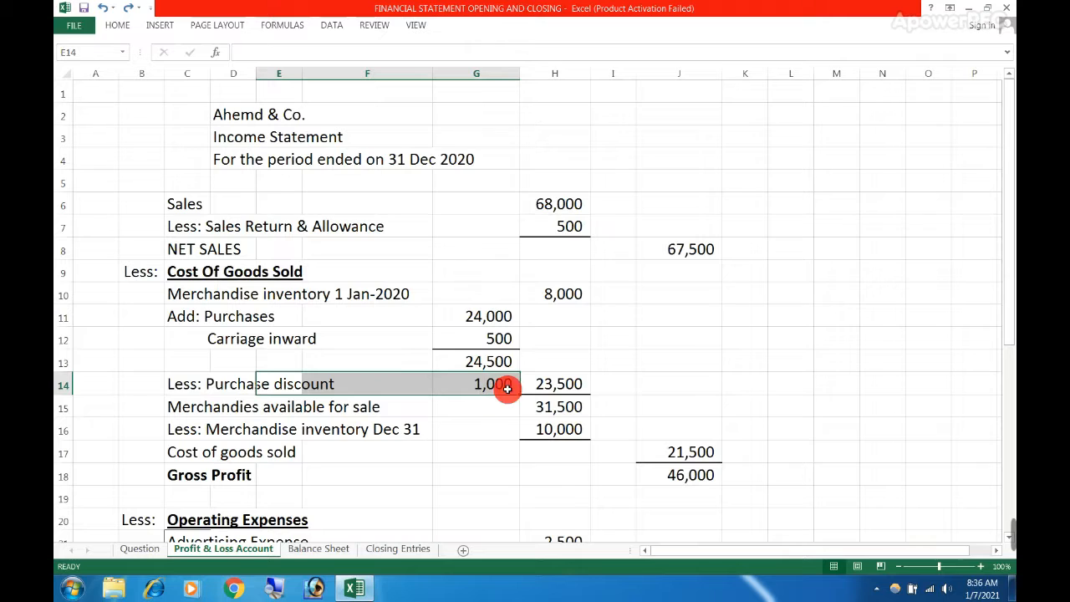
left_click_drag(471, 361, 471, 378)
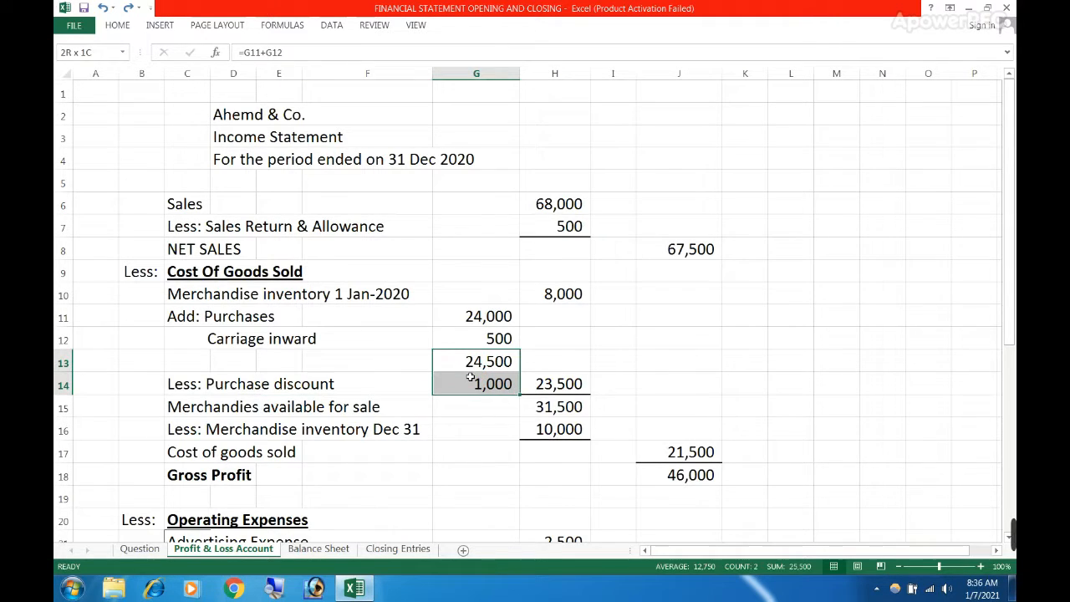
double_click(532, 383)
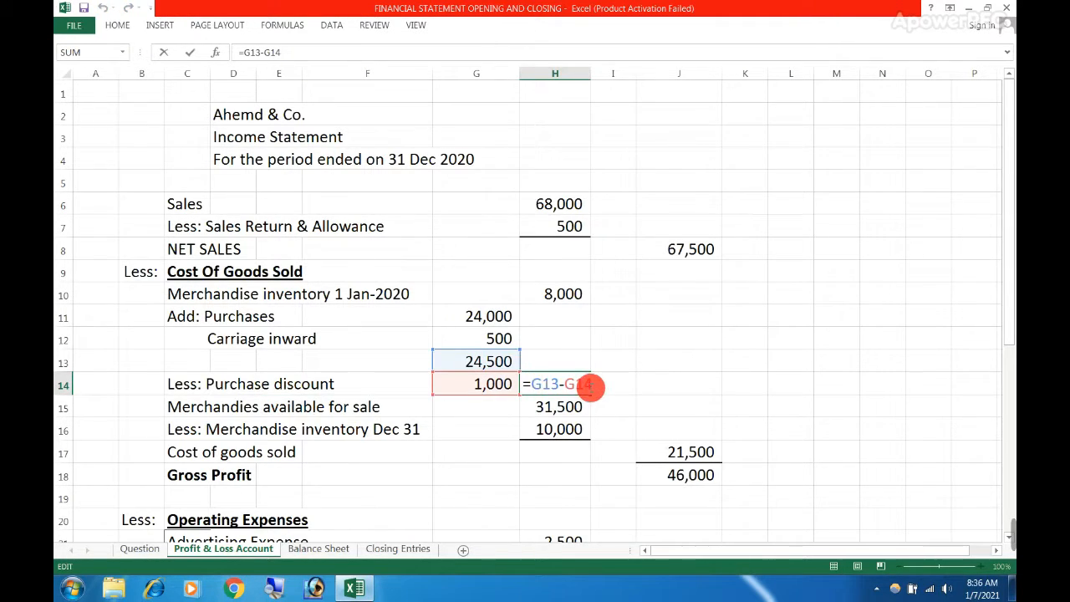
left_click(609, 386)
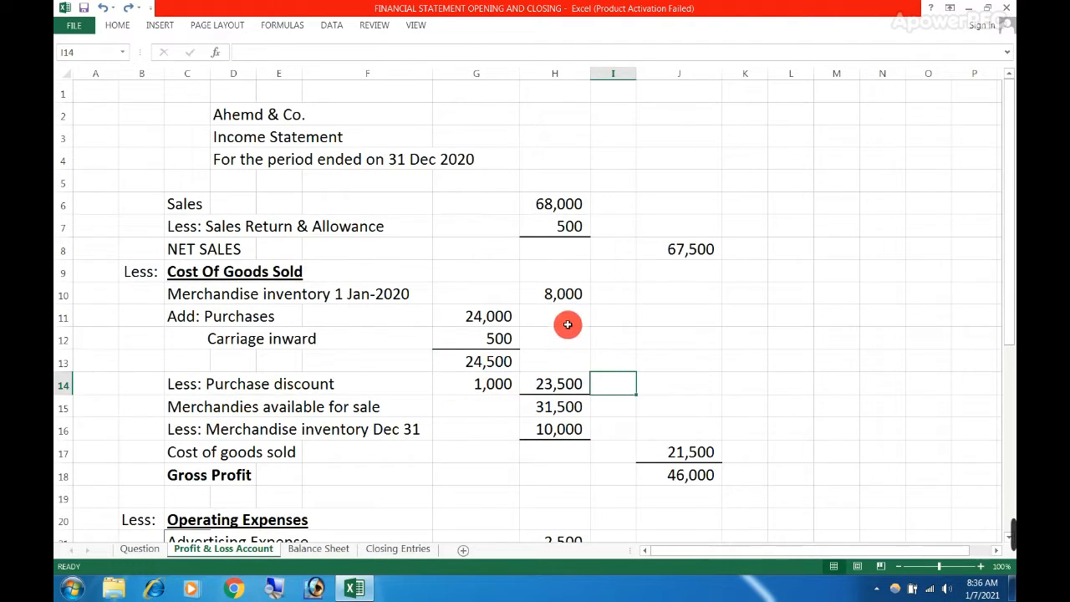
Inspect the formula in H15 for merchandise available for sale, which combines opening inventory and net purchases
left_click_drag(559, 294, 553, 386)
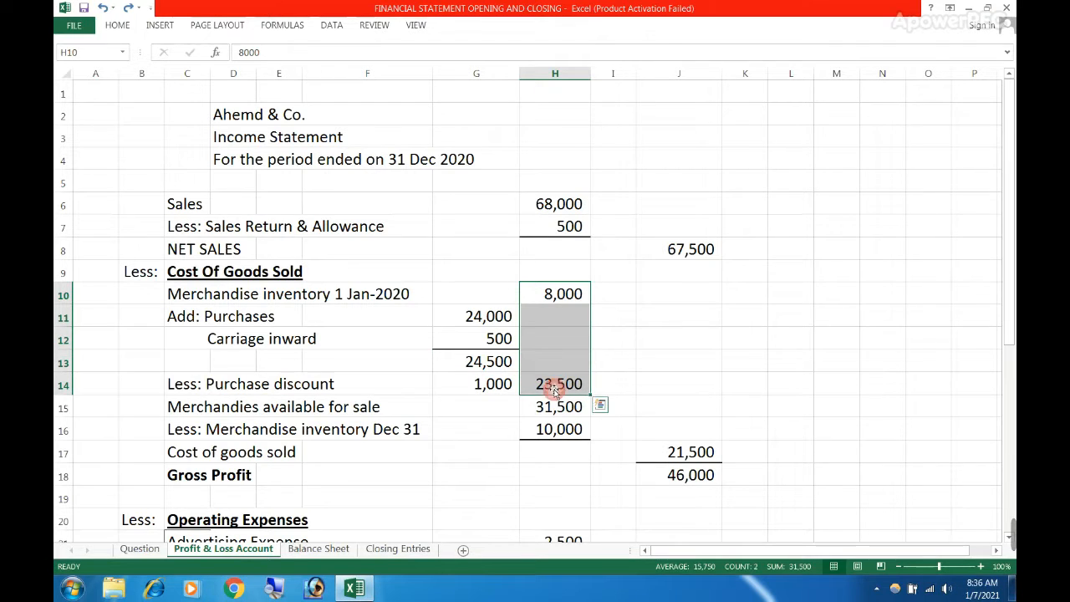
double_click(553, 407)
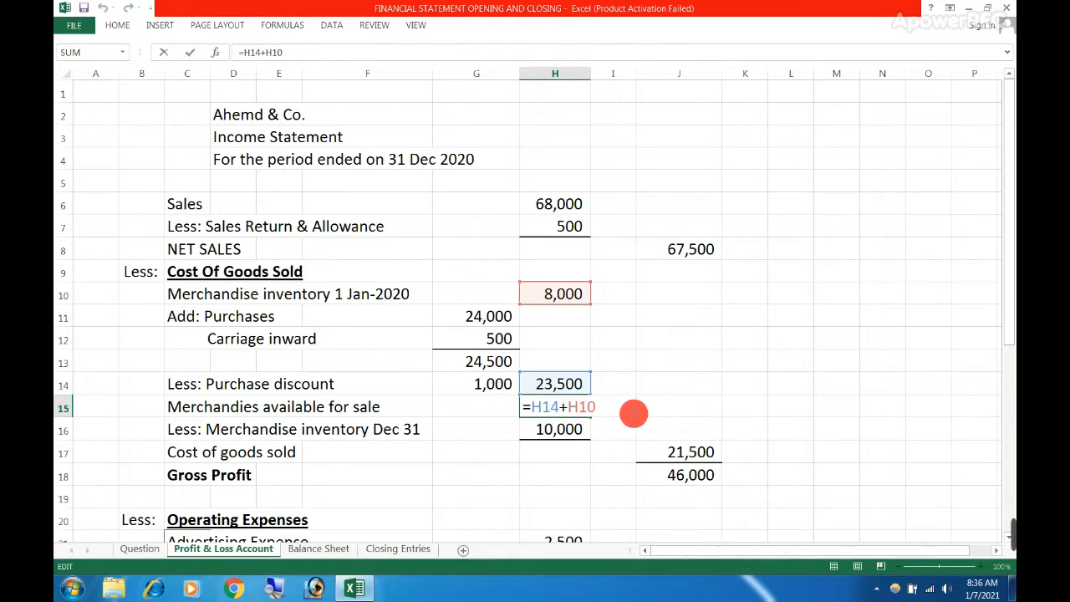
key("Escape")
left_click(621, 406)
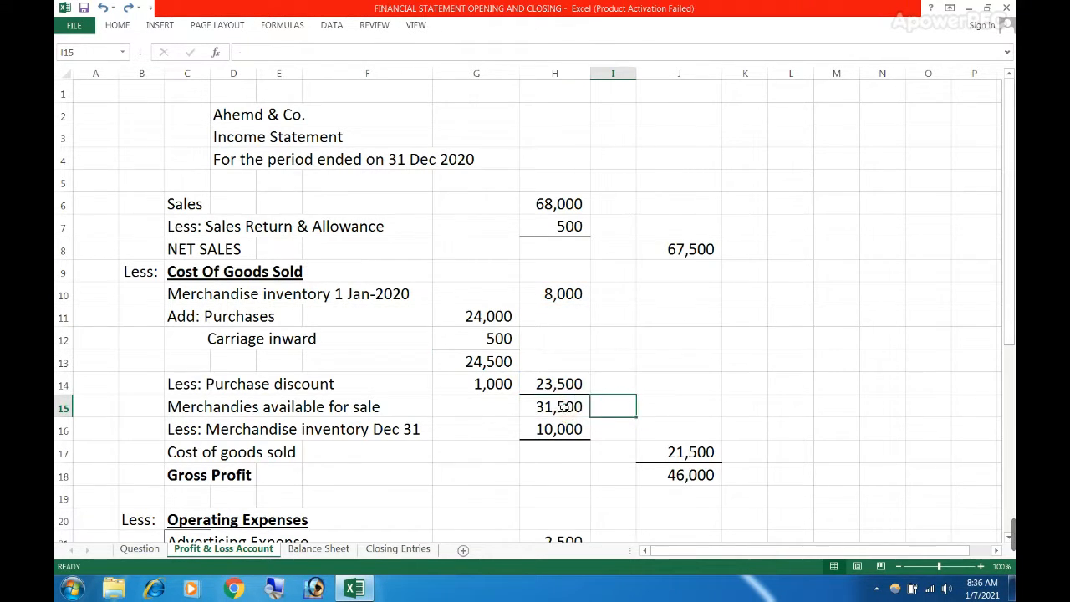
key("Left")
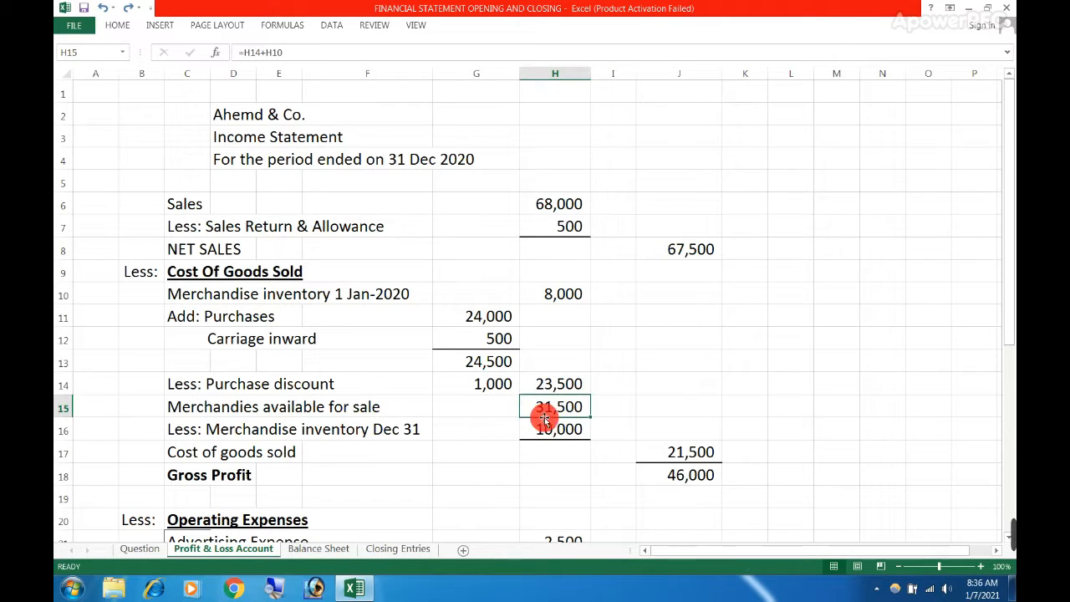
Trace the Merchandise inventory Dec 31 deduction to item vii of the supplementary adjustment data on the Question sheet
left_click(569, 428)
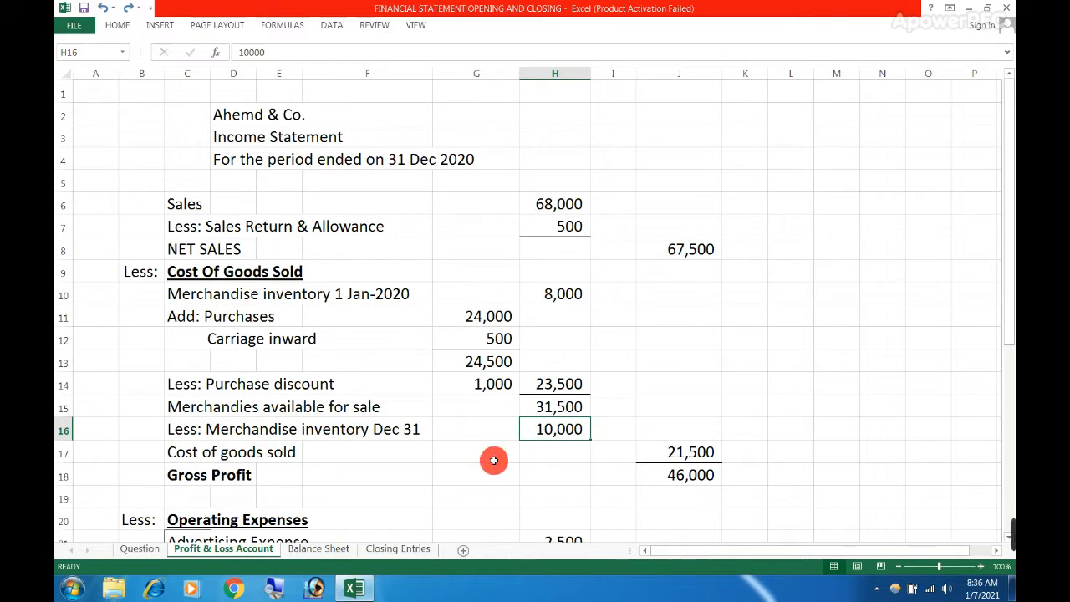
left_click(154, 550)
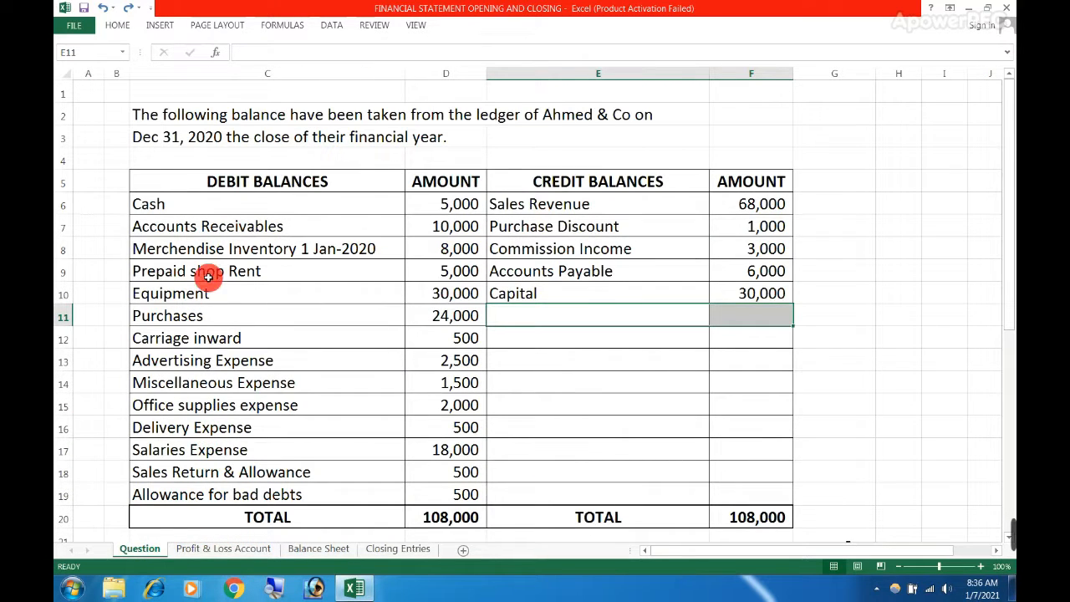
scroll(208, 276, "down", 6)
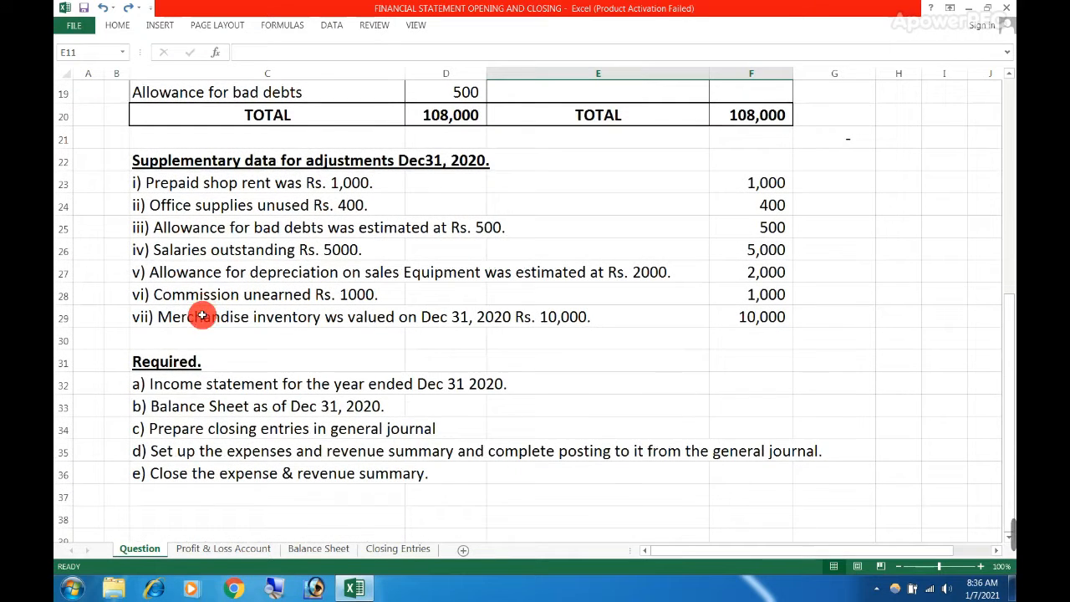
left_click(152, 316)
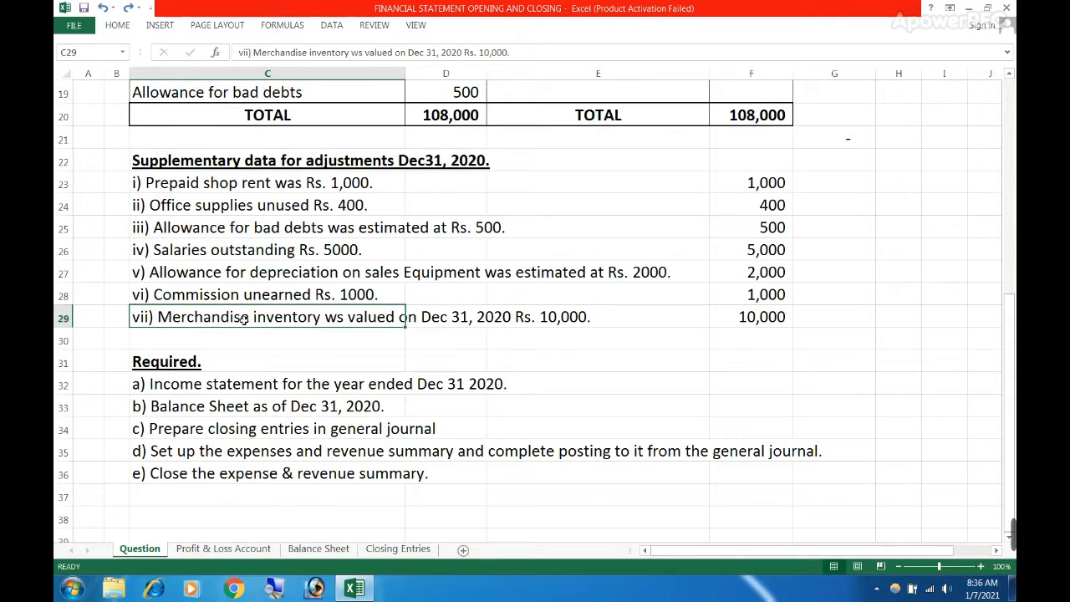
Compare the Dec 31 merchandise valuation in adjustment item vii with the inventory deduction in H16 of the Profit & Loss Account sheet
left_click_drag(369, 319, 441, 318)
left_click(439, 317)
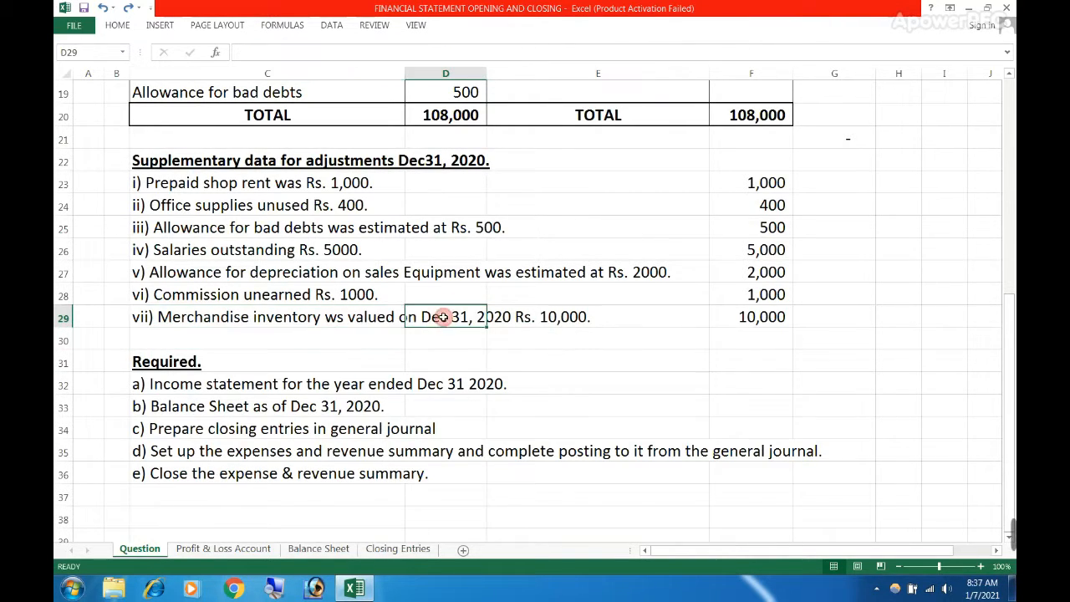
left_click(554, 338)
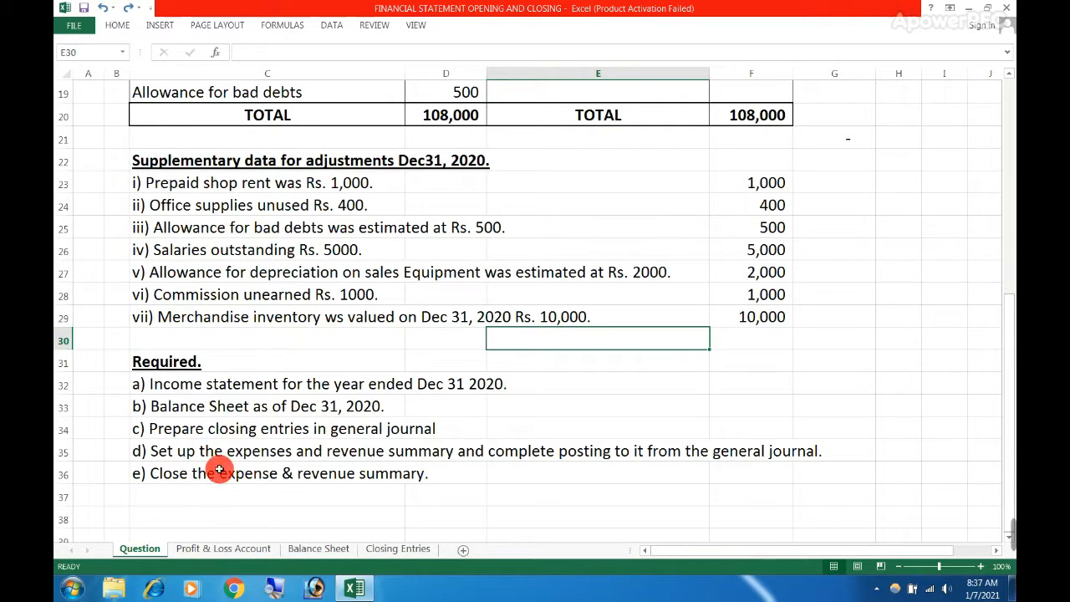
left_click(215, 550)
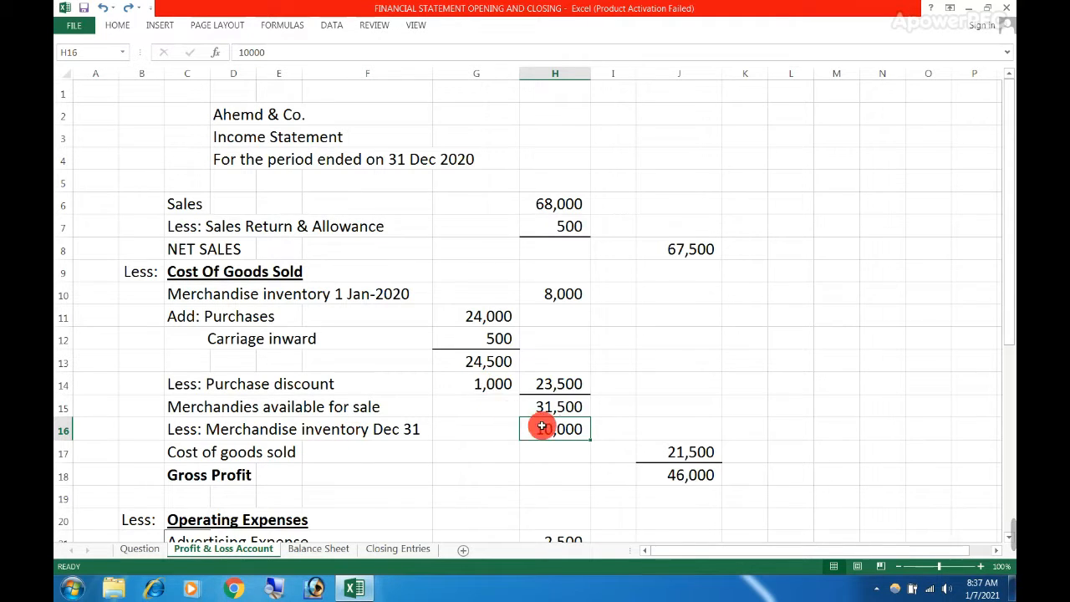
left_click(605, 428)
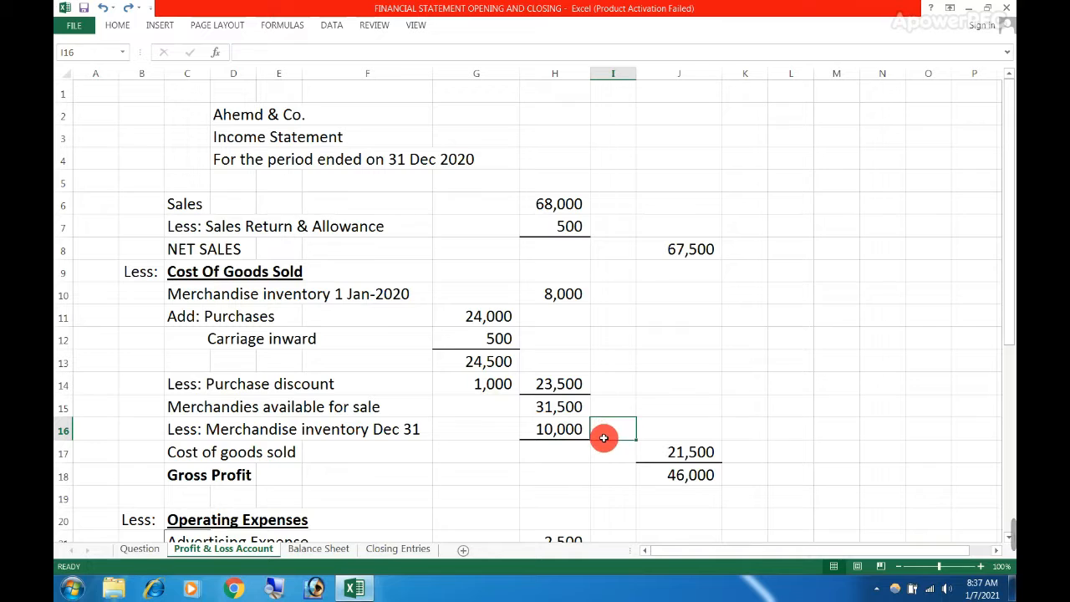
left_click(585, 434)
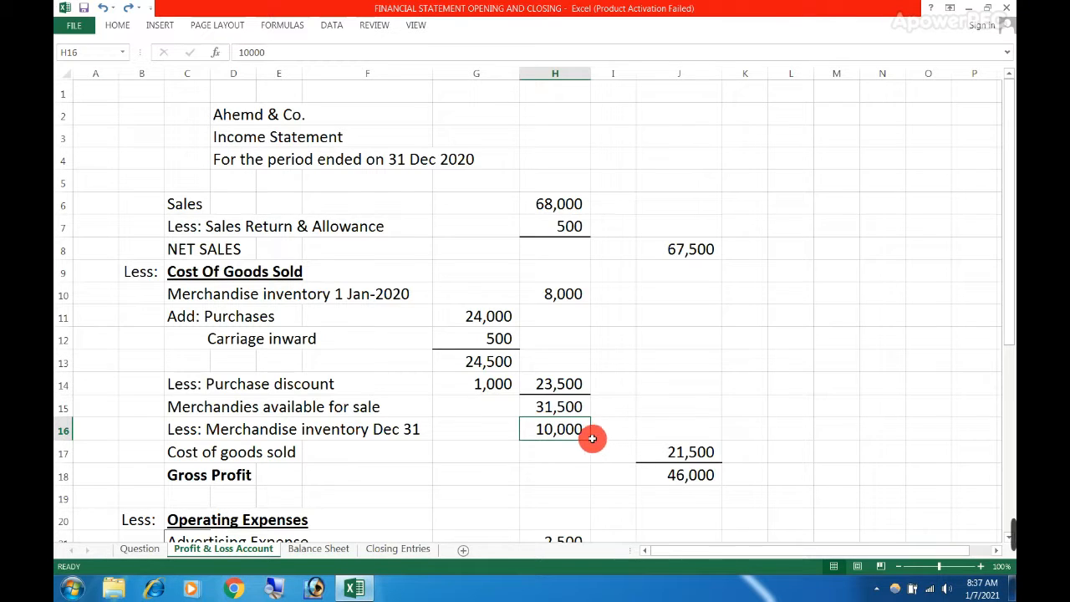
Inspect the cost of goods sold formula in J17, which deducts the Dec 31 inventory from merchandise available for sale
double_click(677, 452)
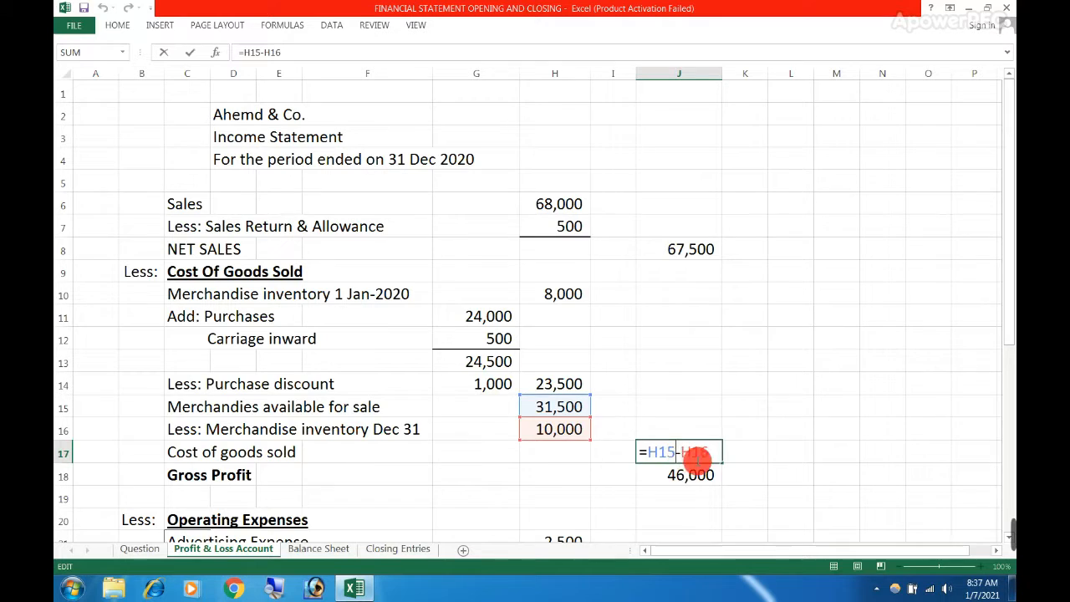
key("Escape")
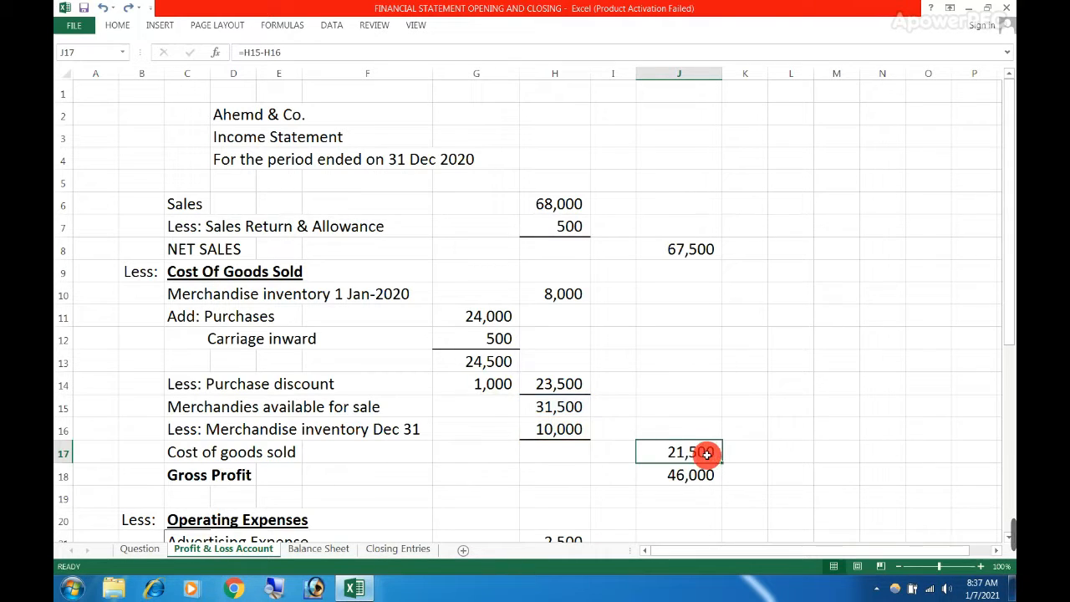
left_click(753, 452)
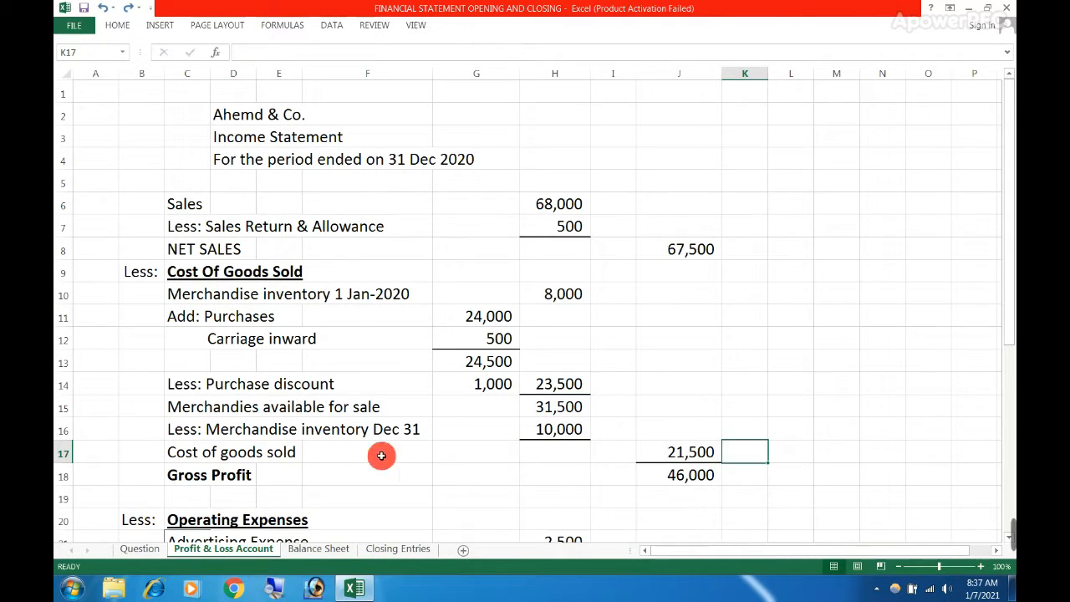
left_click(652, 451)
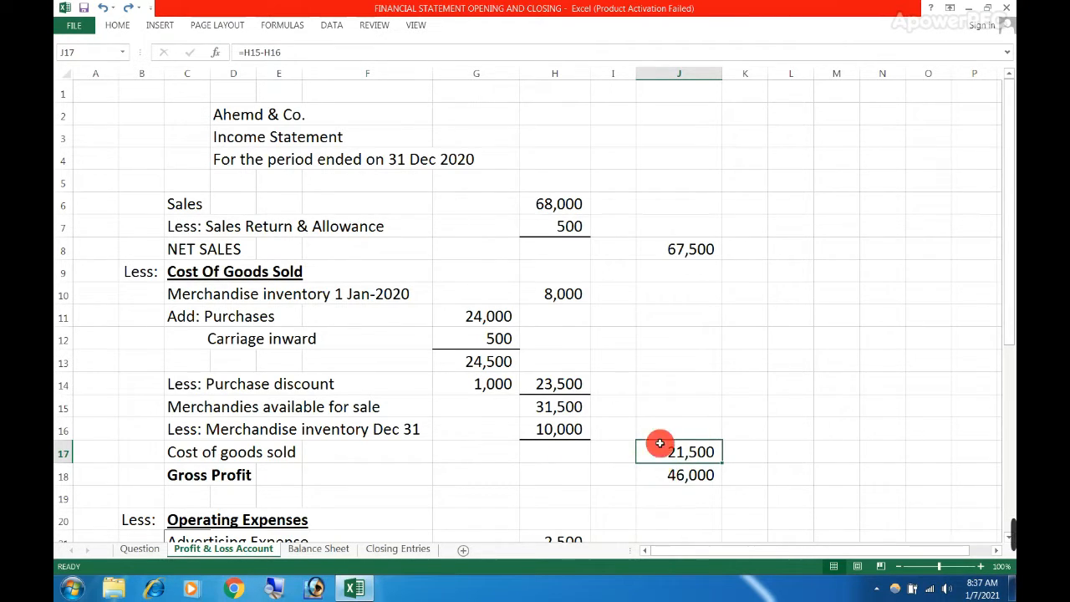
Inspect the gross profit formula in J18 and trace it to net sales in J8 and cost of goods sold in J17
left_click(673, 251)
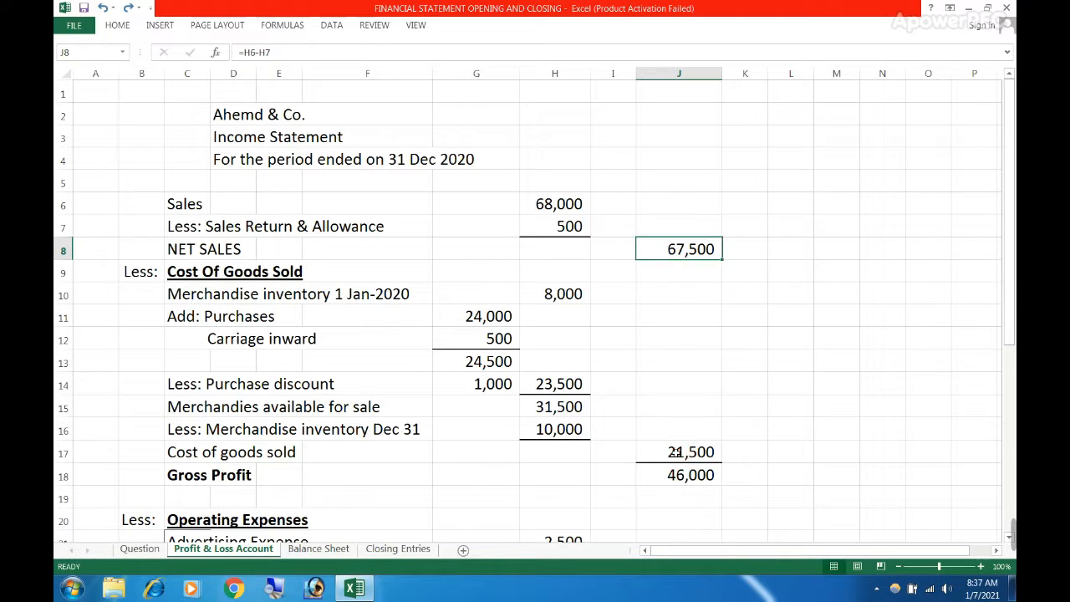
left_click(677, 454)
left_click(676, 474)
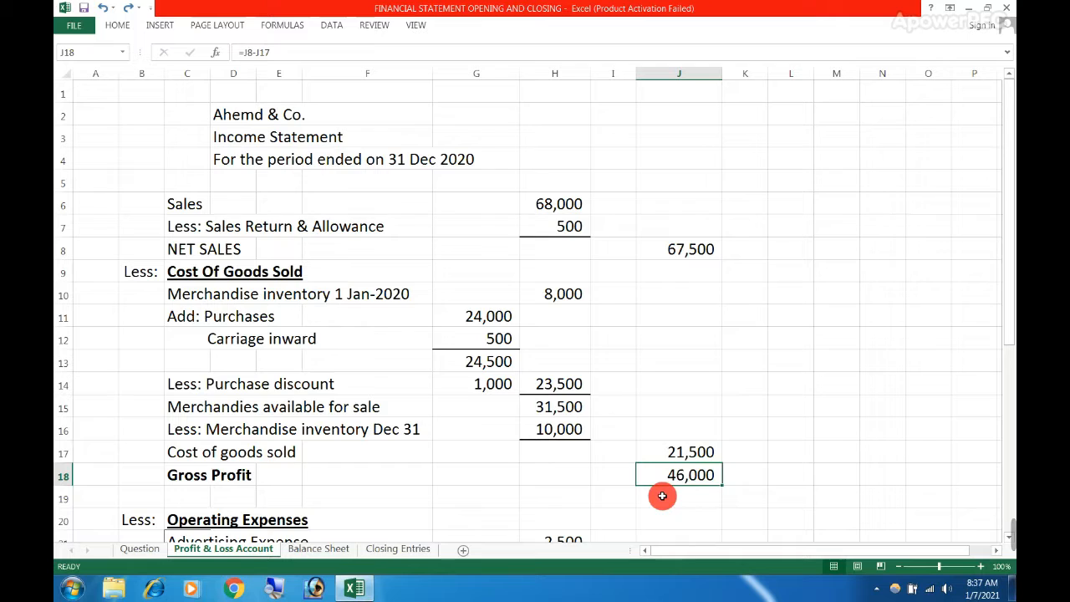
left_click(664, 251)
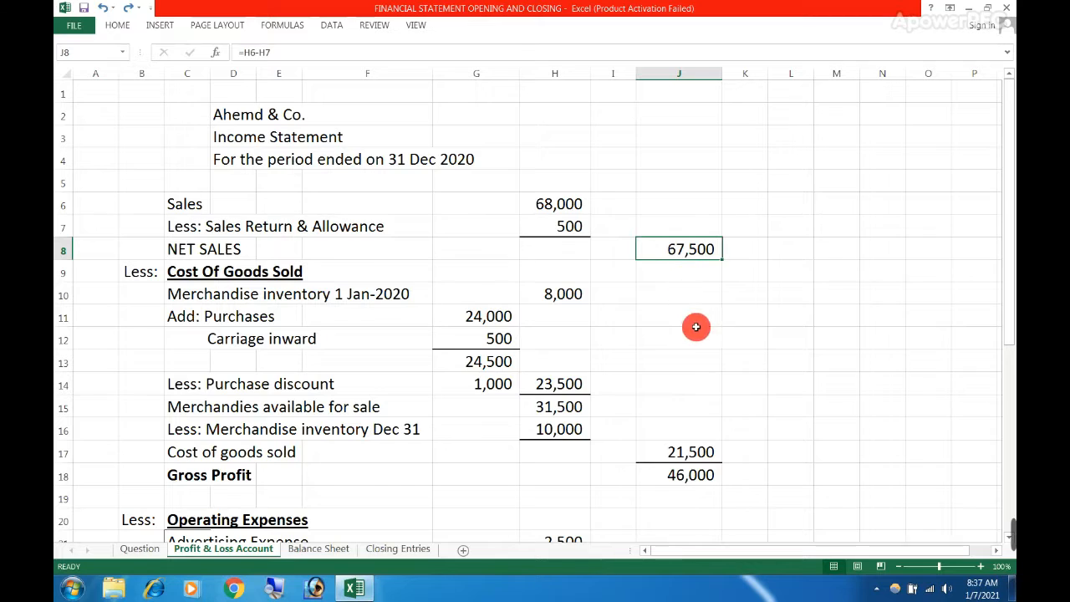
left_click(656, 451)
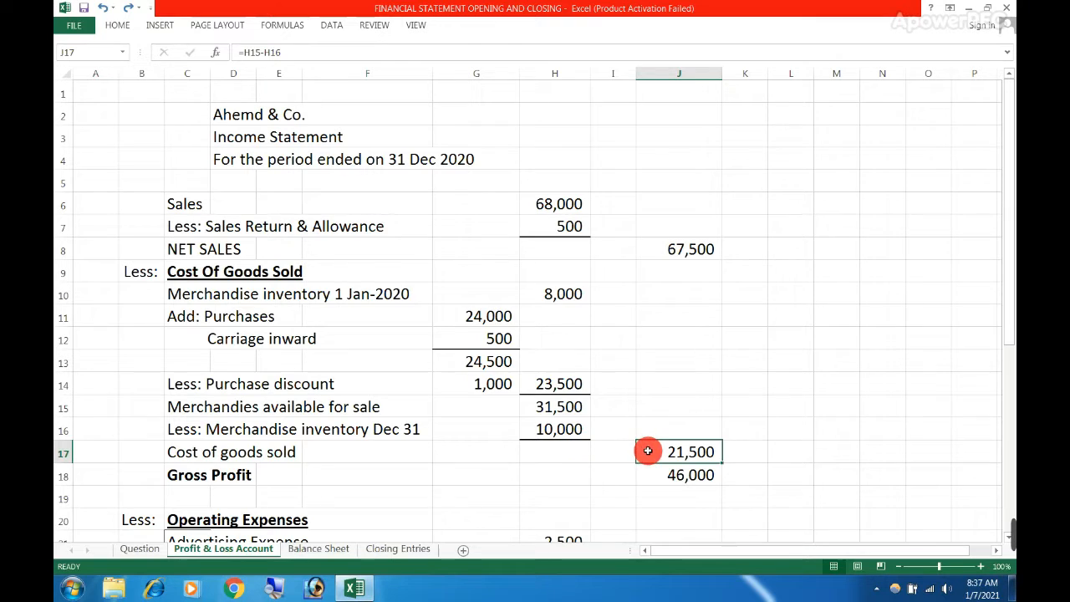
left_click(731, 449)
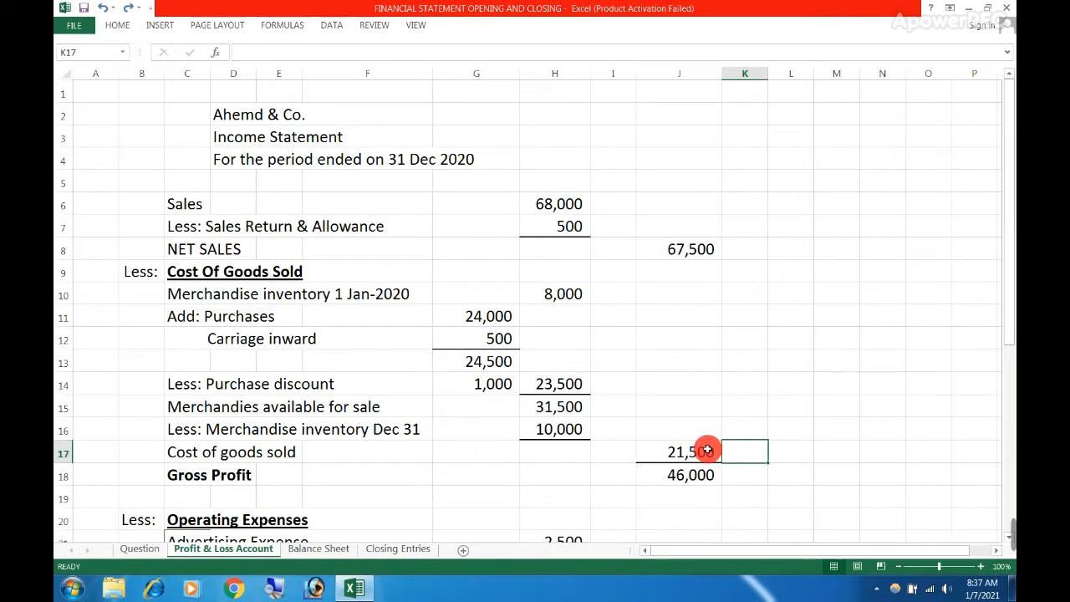
left_click(707, 449)
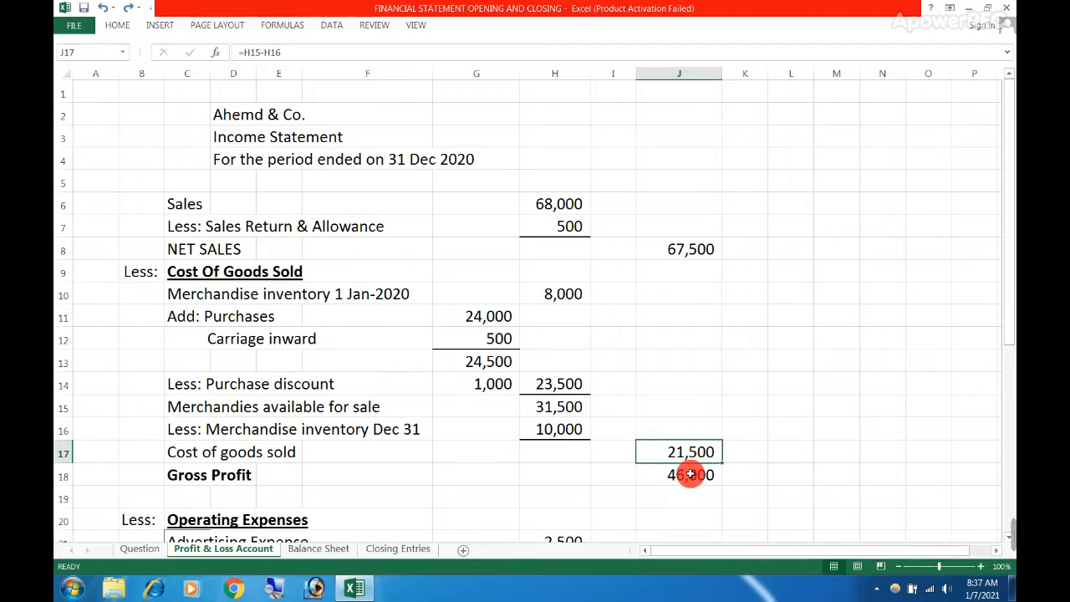
left_click(213, 485)
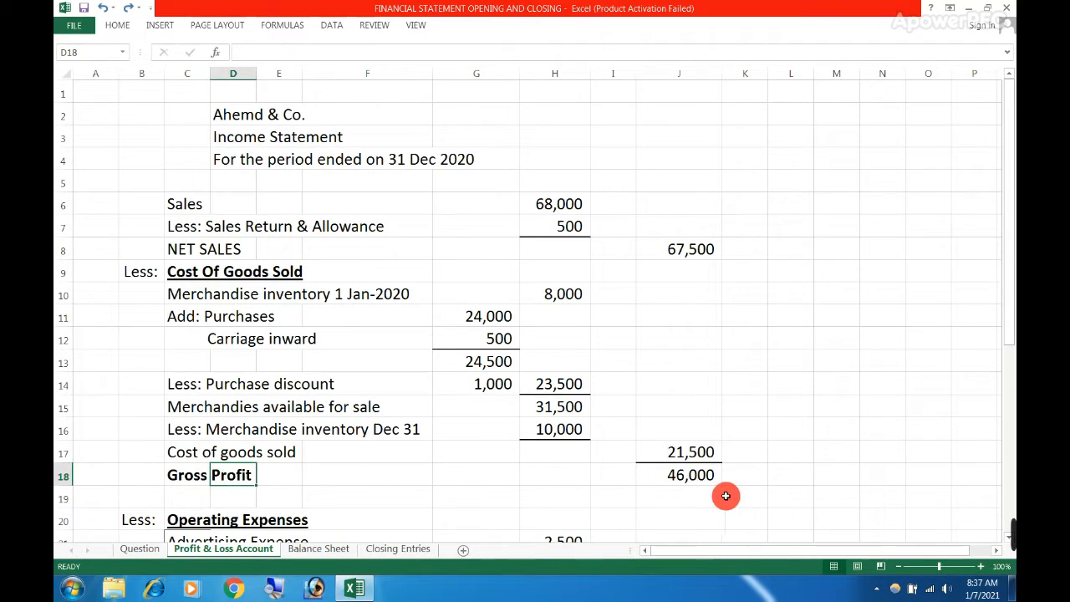
left_click(699, 476)
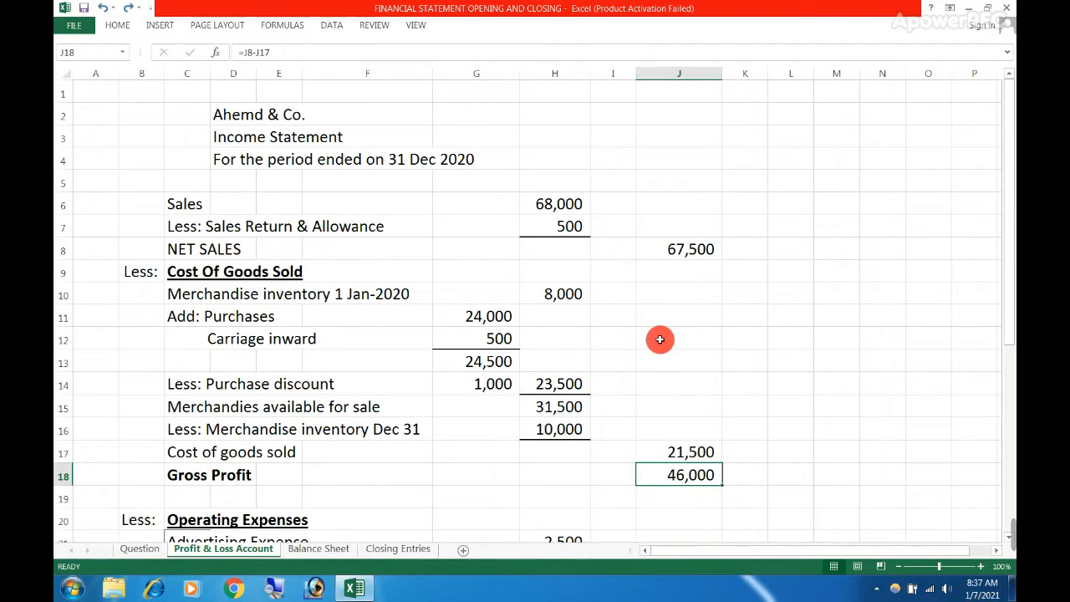
Set the Purchases debit balance on the Question sheet to 80,000 and check the debit-credit difference formula in G21
left_click(500, 315)
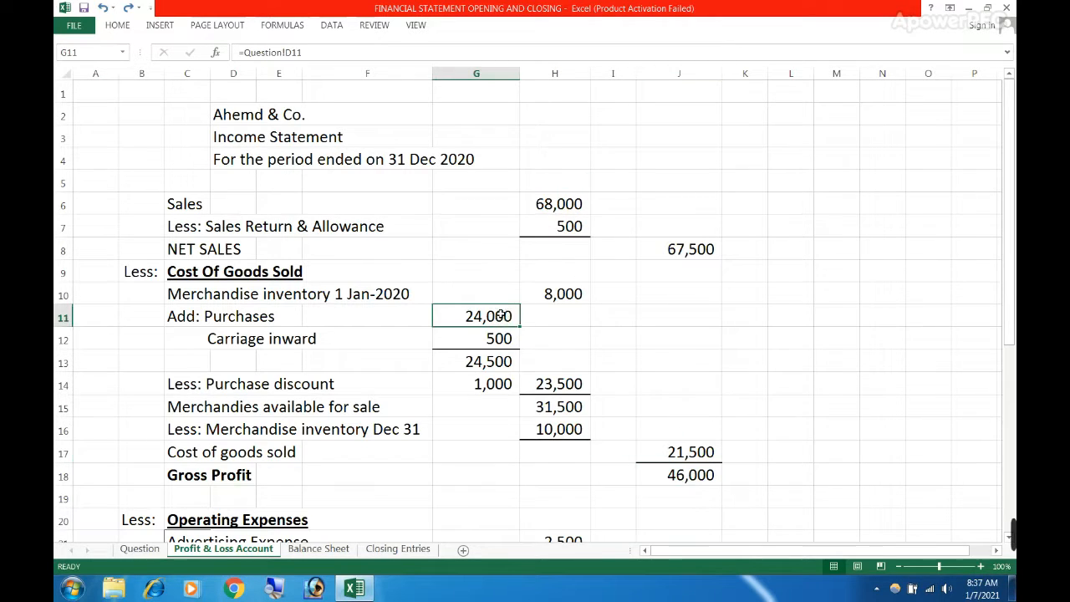
left_click(553, 204)
left_click(496, 312)
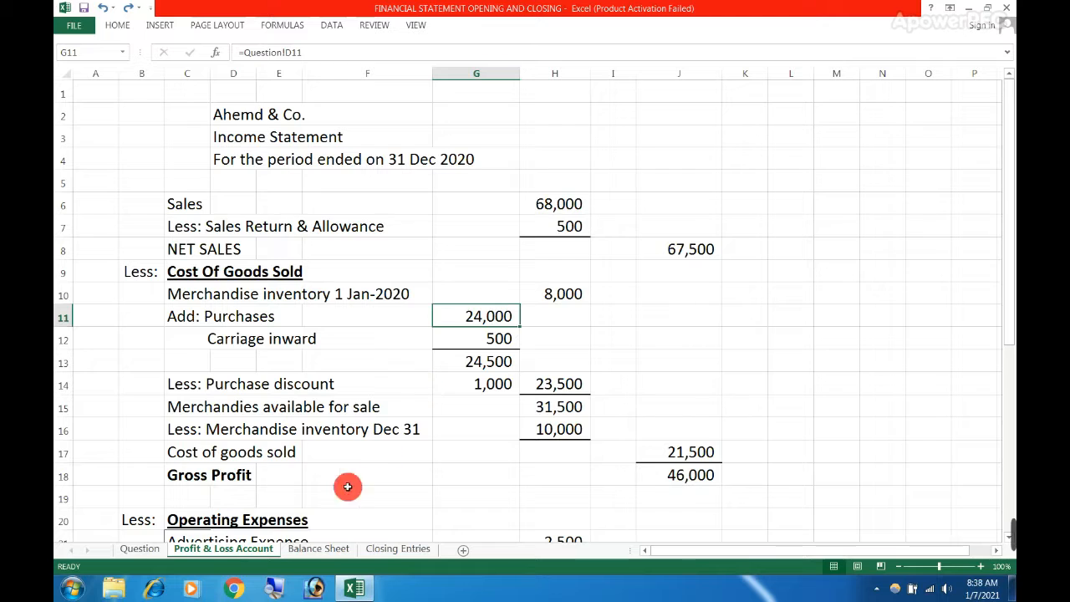
left_click(127, 547)
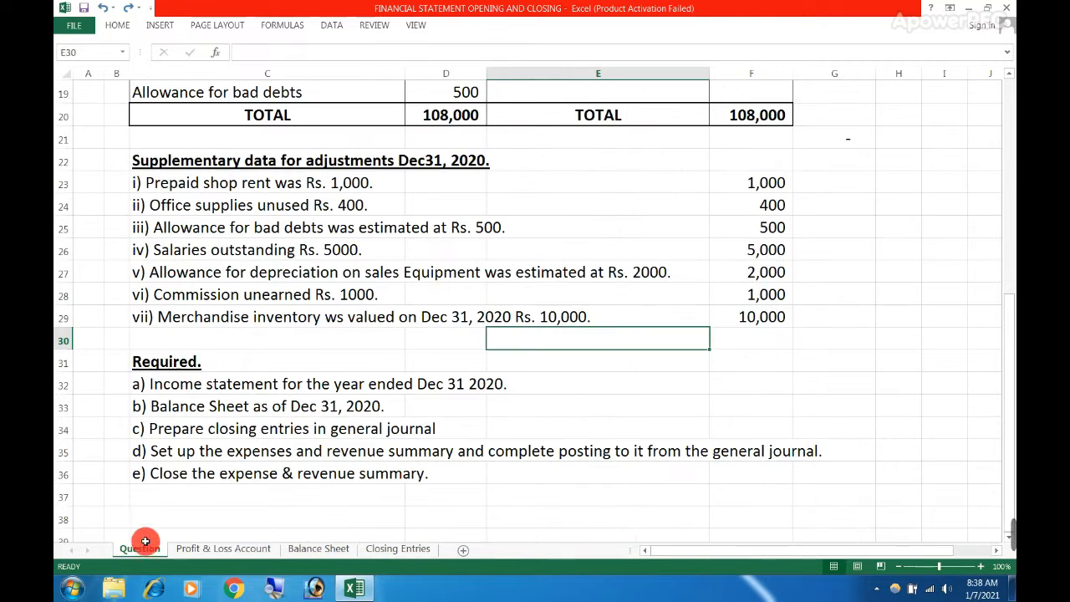
scroll(304, 289, "up", 6)
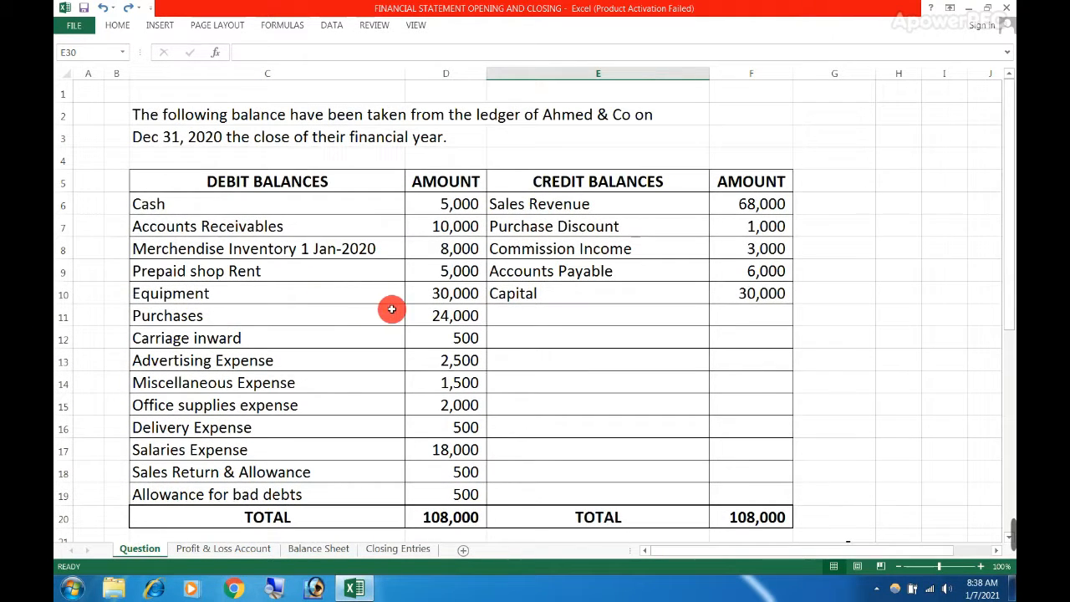
left_click(425, 315)
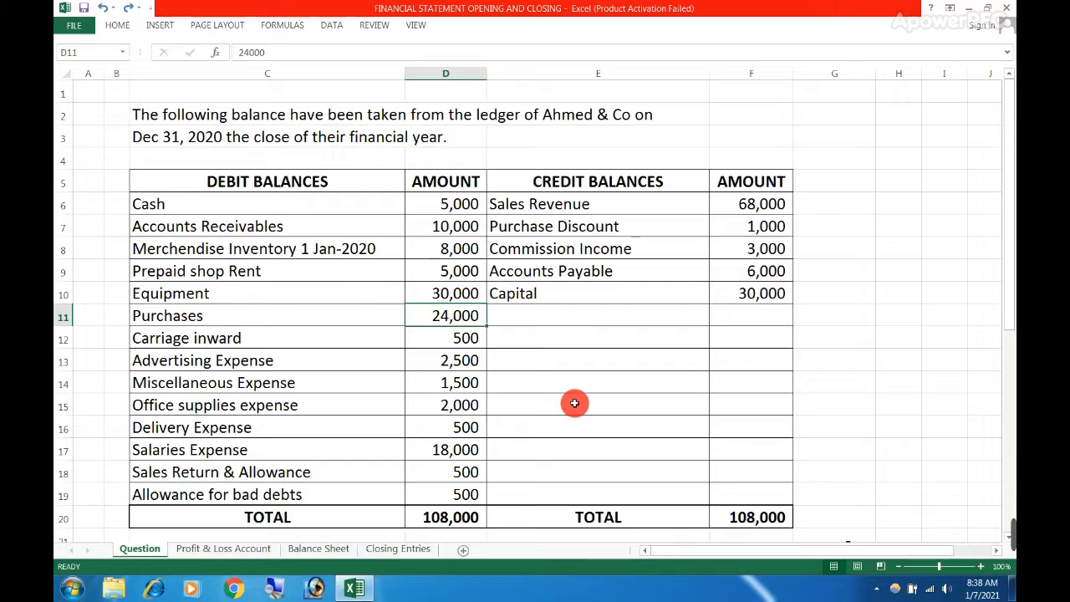
type("8")
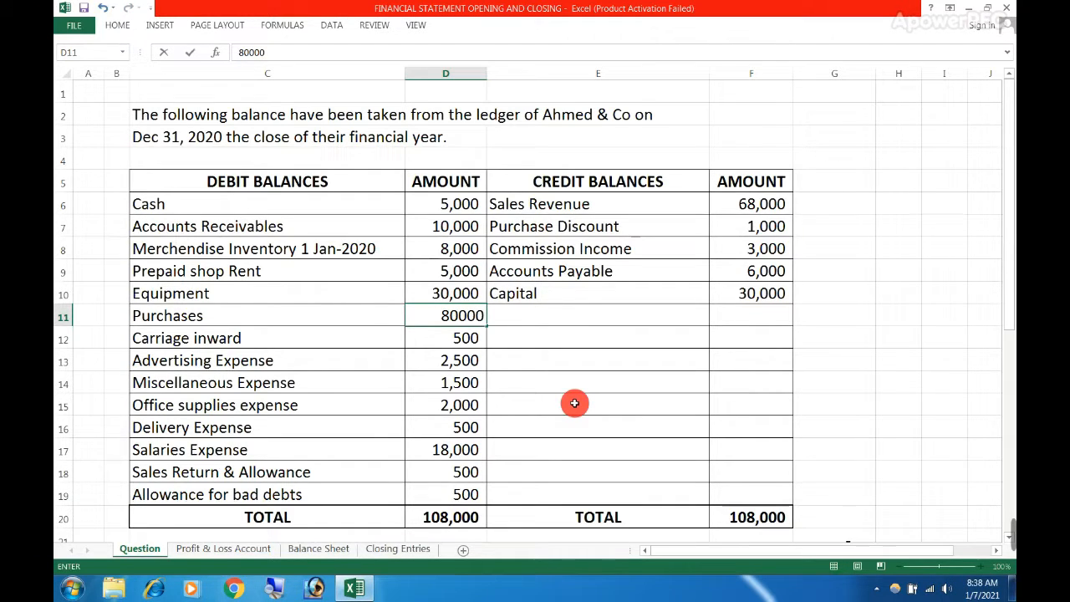
key("Return")
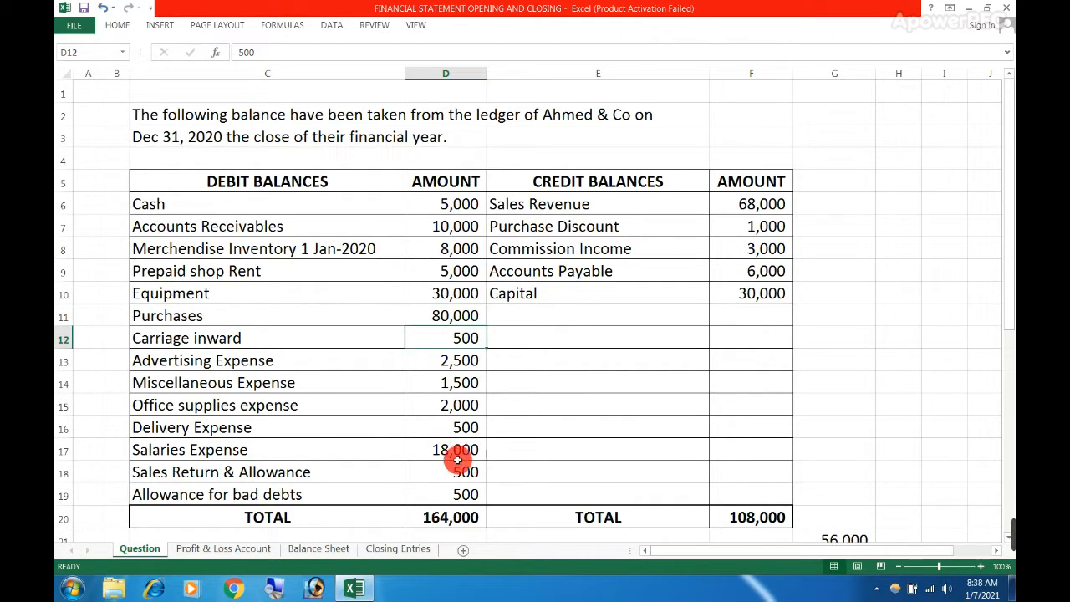
scroll(494, 458, "down", 1)
left_click(851, 473)
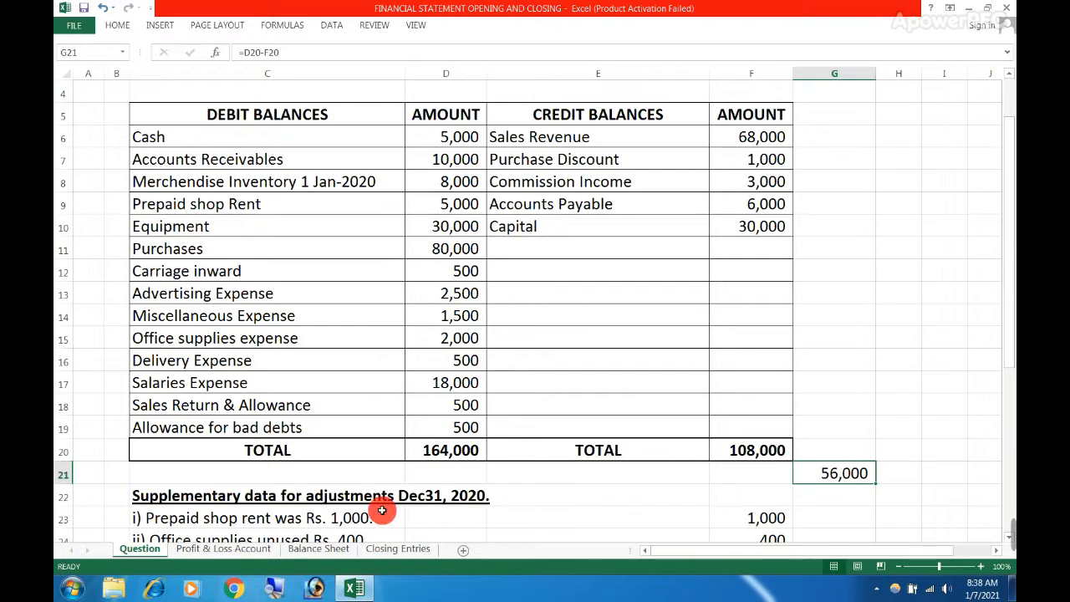
Inspect the IF formula in C18 of the Profit & Loss Account sheet that labels the result Gross Profit or Gross Loss
left_click(238, 549)
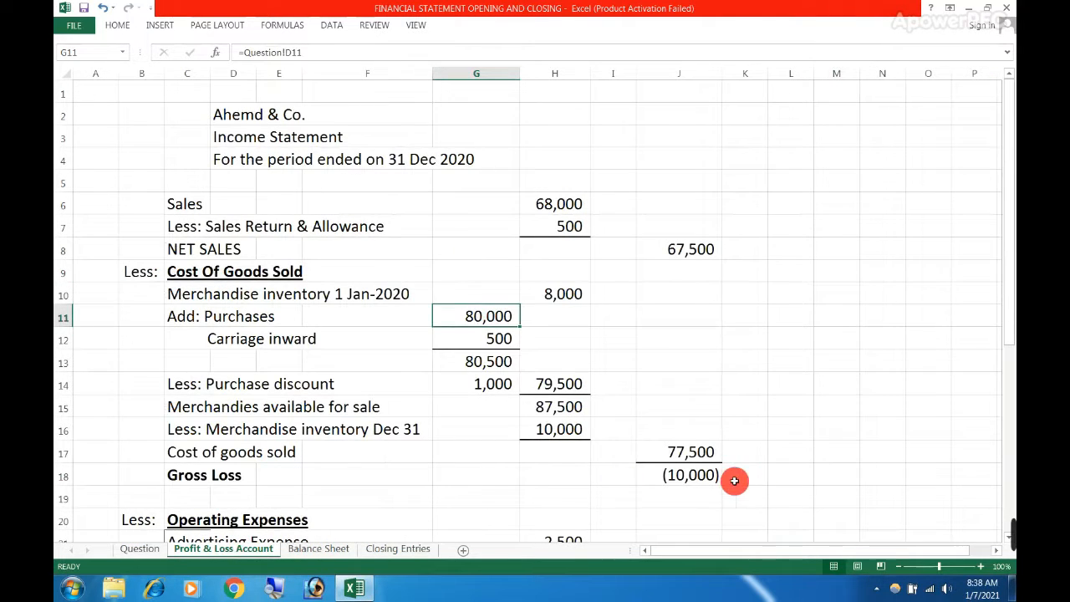
left_click(678, 498)
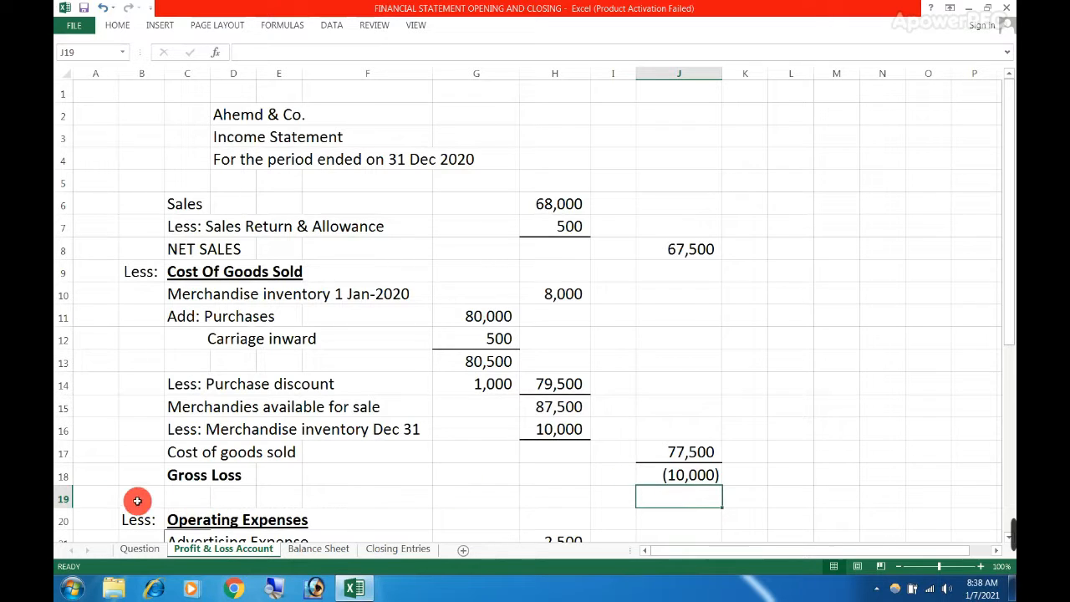
left_click_drag(189, 484, 443, 476)
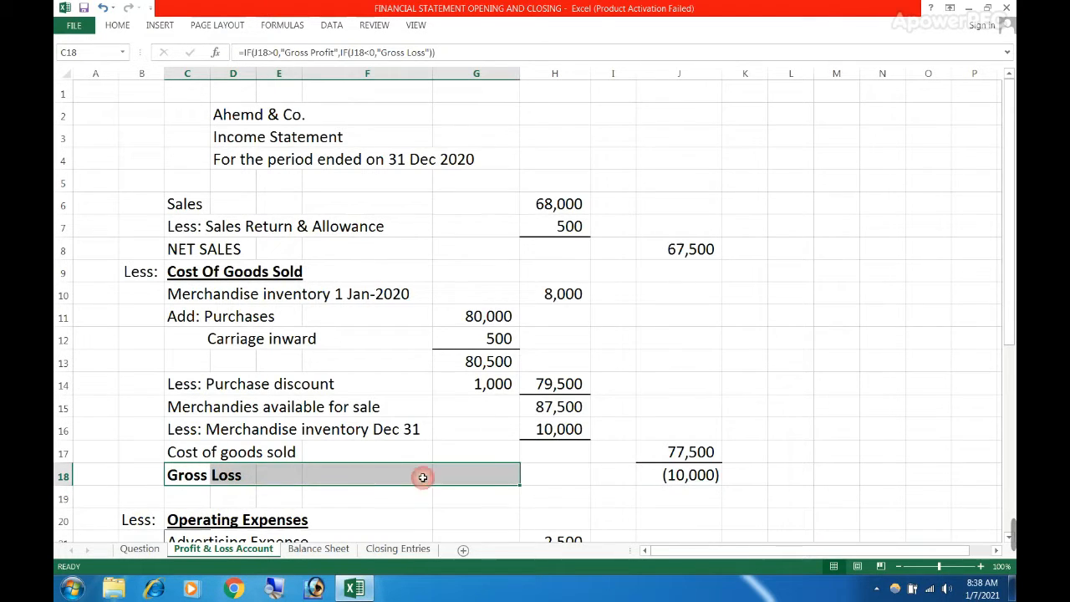
left_click(648, 478)
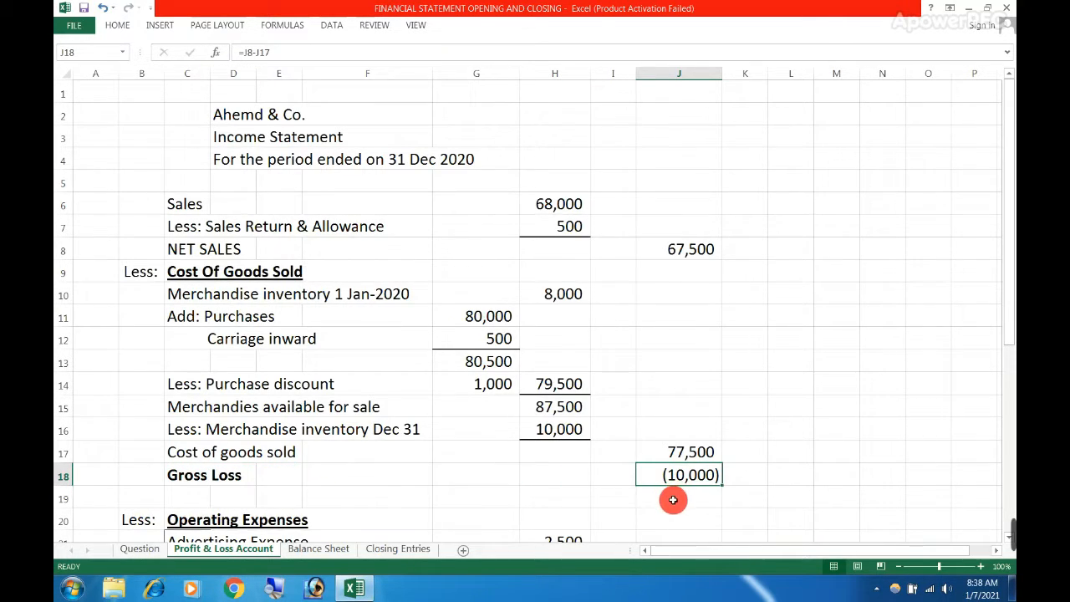
Compare cost of goods sold in J17 with net sales in J8 to explain the gross loss in J18
left_click(673, 498)
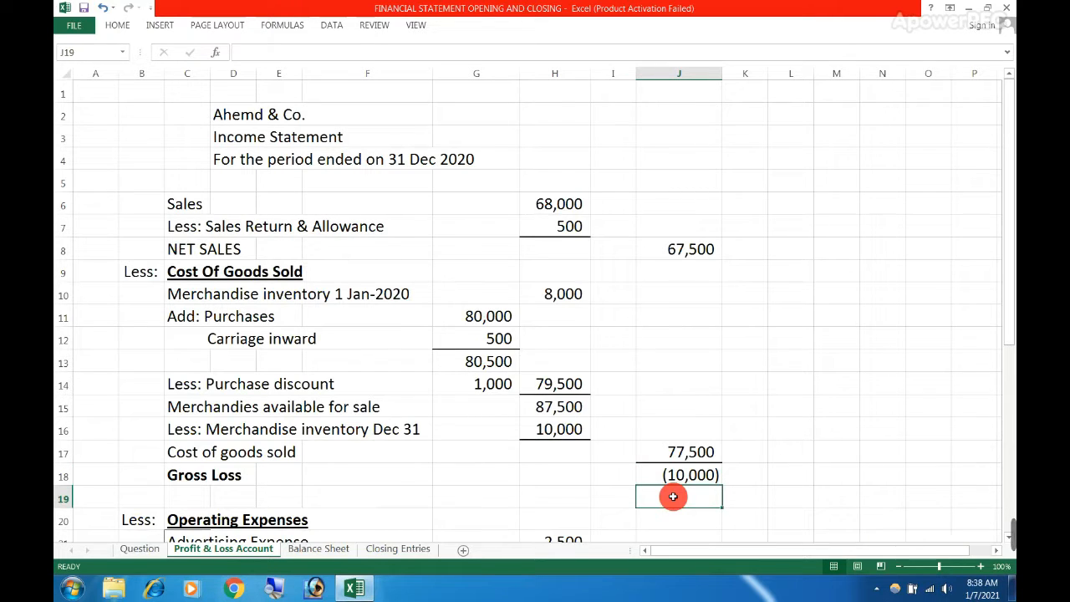
left_click(673, 452)
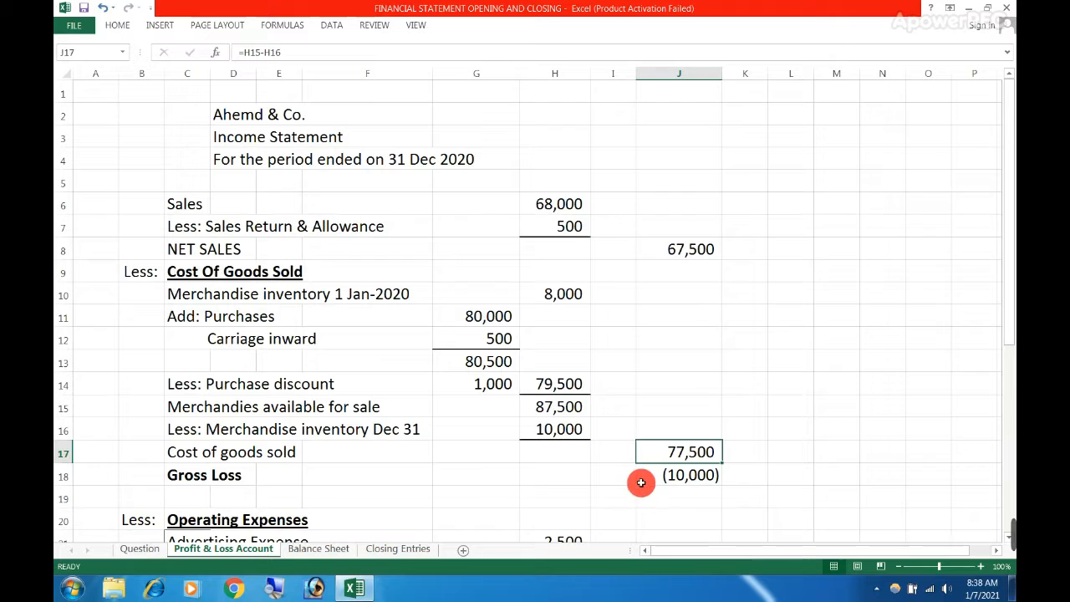
left_click(643, 481)
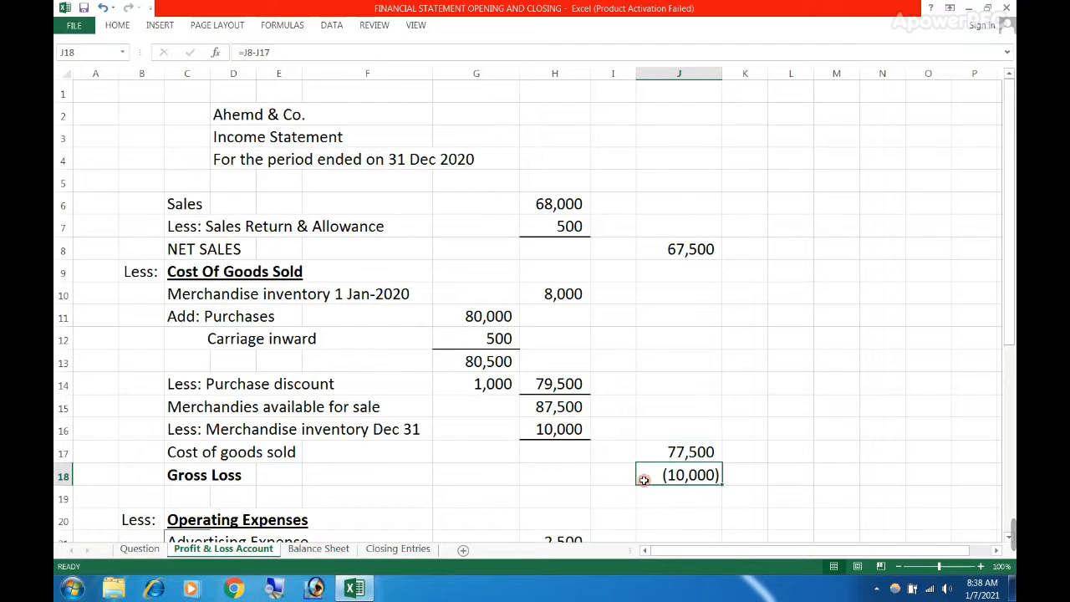
left_click(669, 263)
left_click(660, 247)
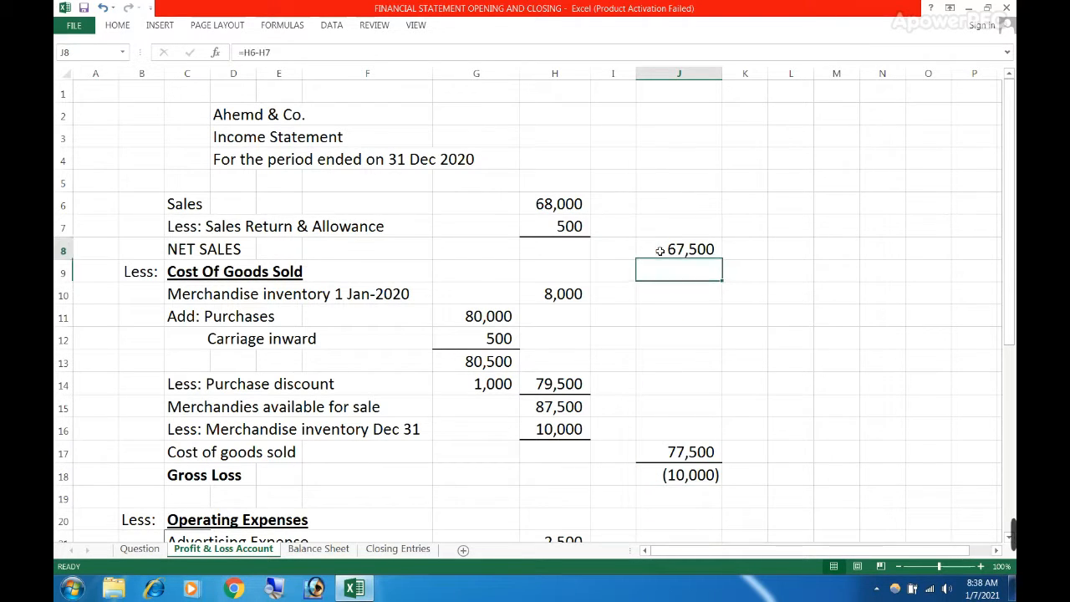
left_click(658, 474)
Undo the Purchases amount change on the Question sheet and return to the Profit & Loss Account sheet
key("ctrl+Page_Up")
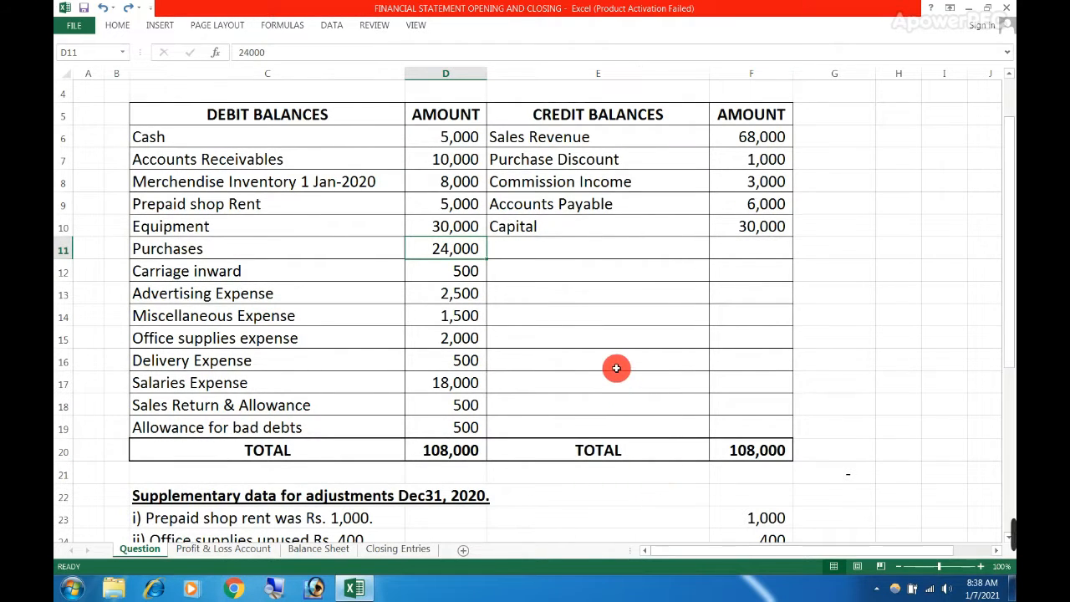
left_click(243, 550)
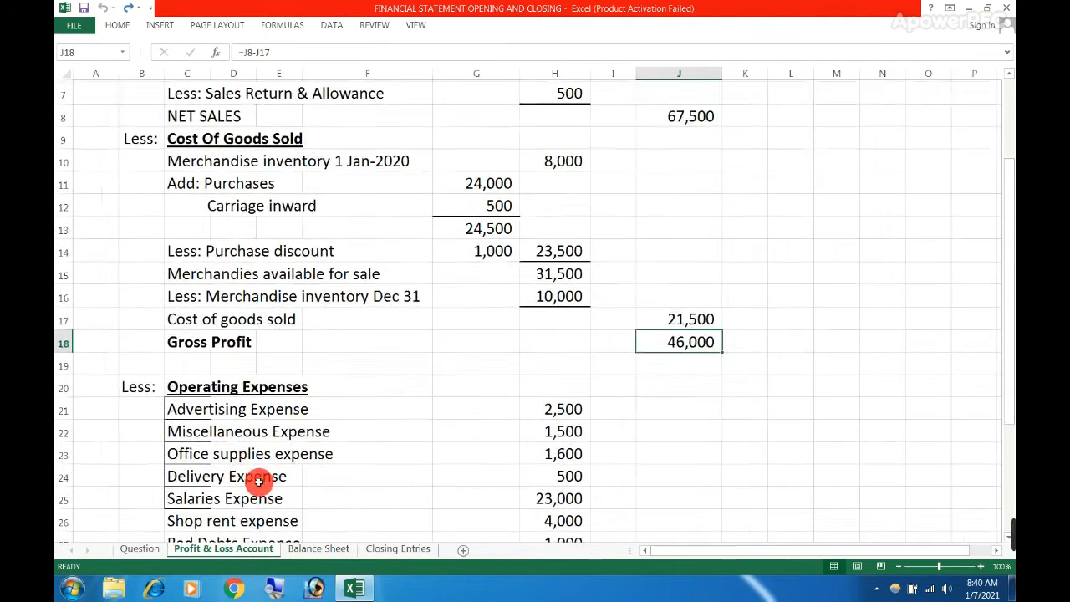
Trace the advertising and miscellaneous expenses in the Profit & Loss Account's operating expenses to their debit balances on the Question sheet
scroll(259, 482, "down", 1)
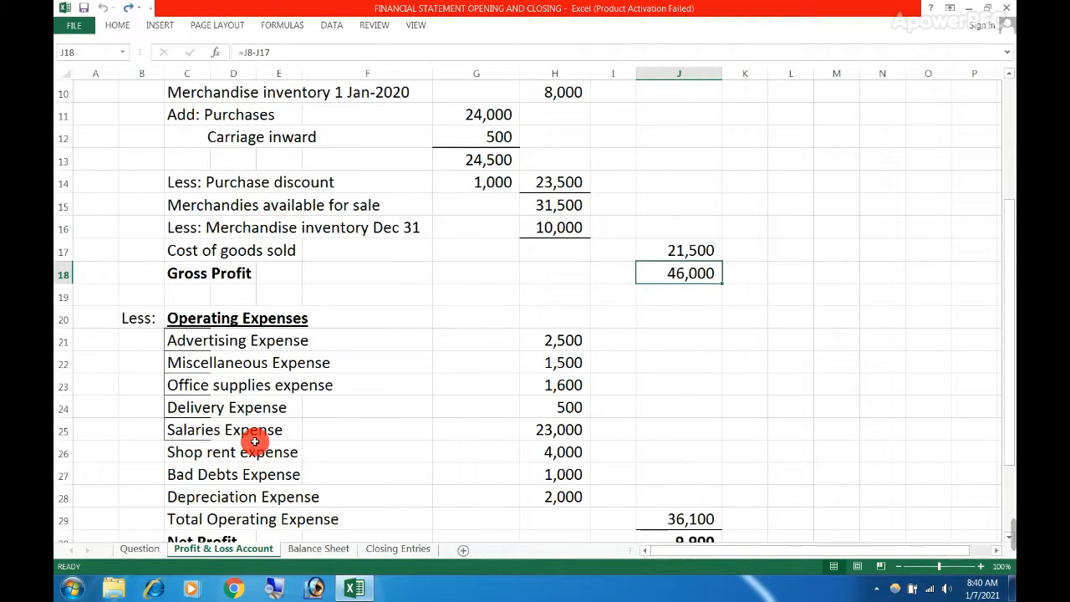
left_click_drag(221, 337, 552, 366)
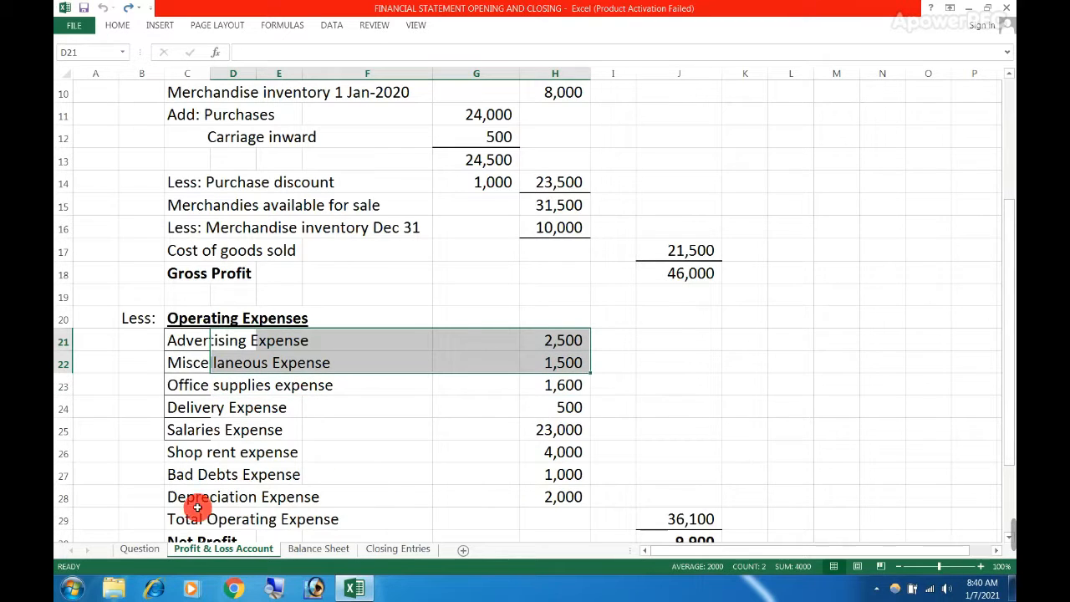
left_click(135, 549)
scroll(224, 347, "up", 2)
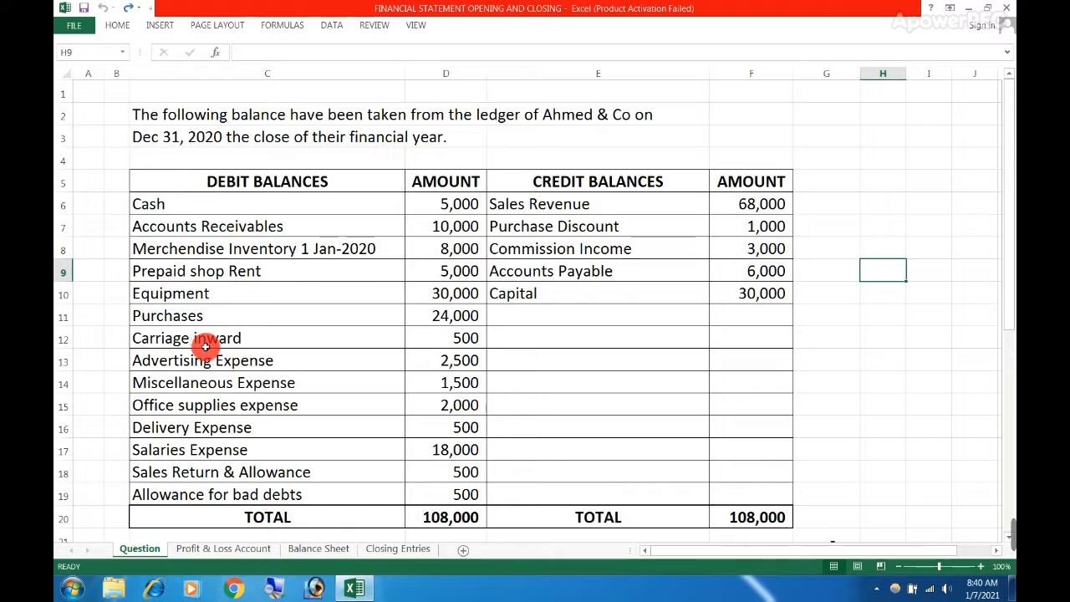
left_click_drag(205, 360, 434, 380)
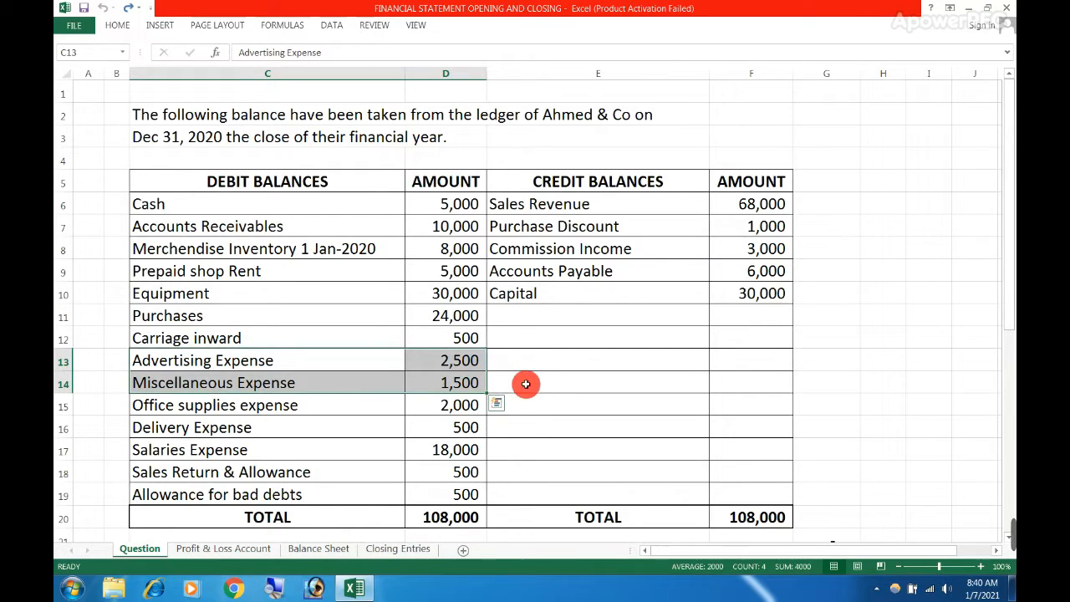
Compare the office supplies expense in the trial balance with the unused office supplies adjustment in C24
left_click(226, 406)
left_click(425, 406)
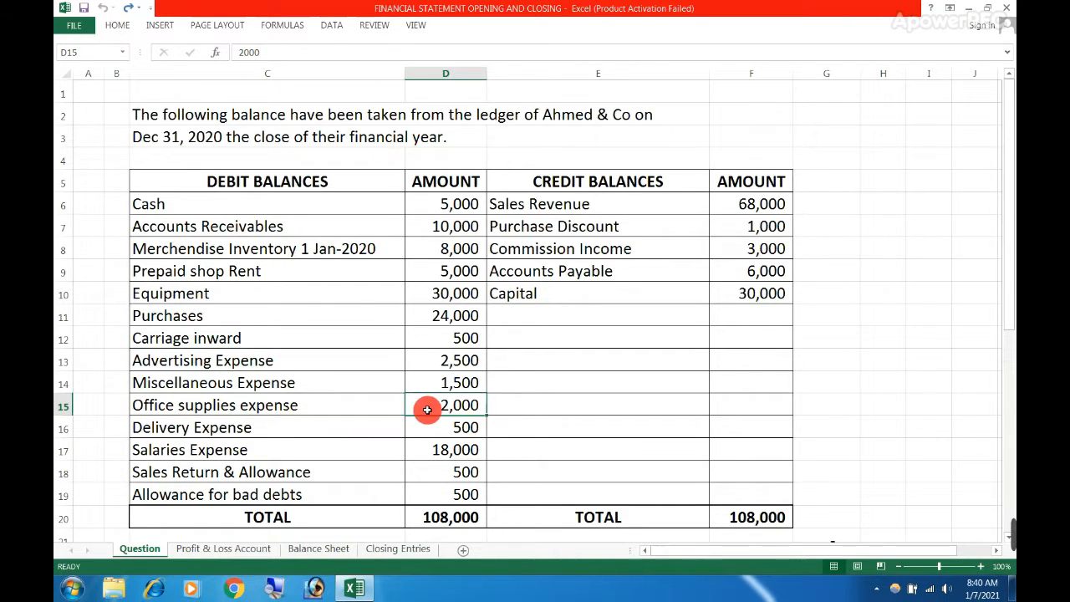
scroll(424, 408, "down", 1)
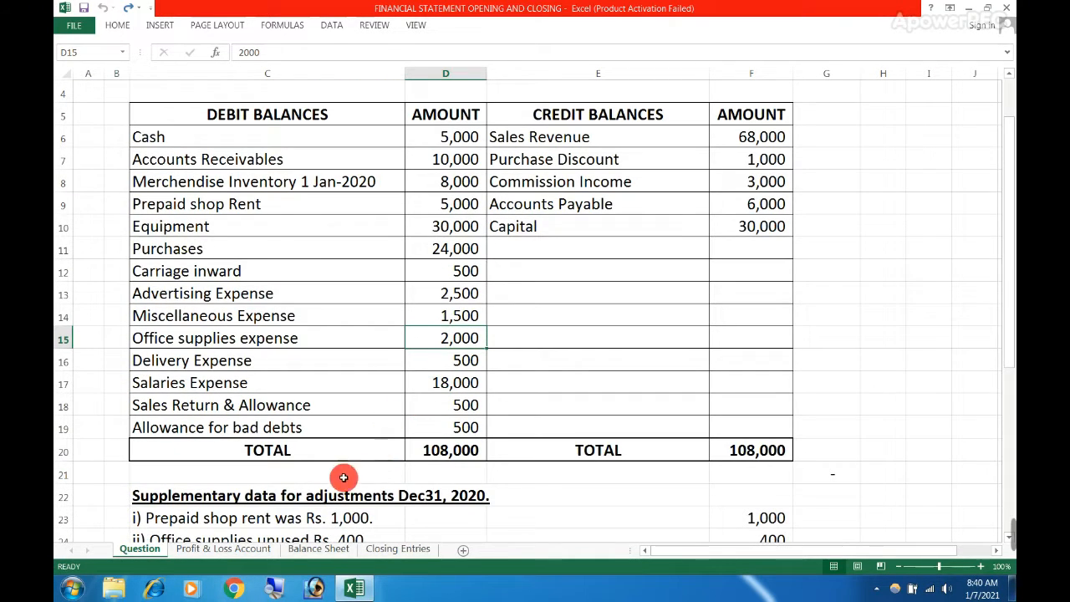
scroll(304, 466, "down", 1)
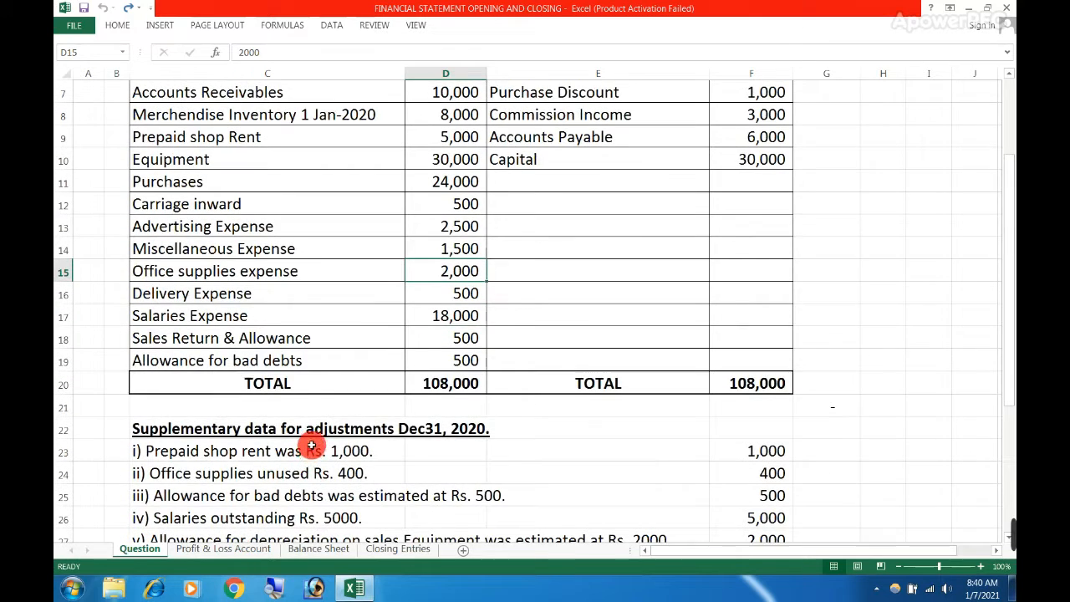
scroll(314, 439, "down", 1)
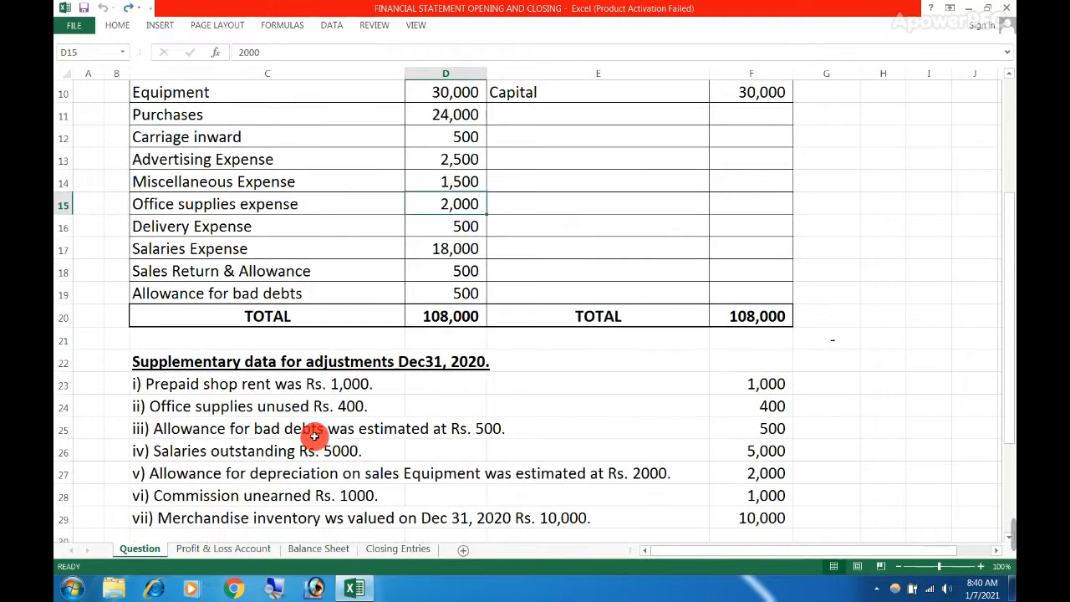
left_click(186, 408)
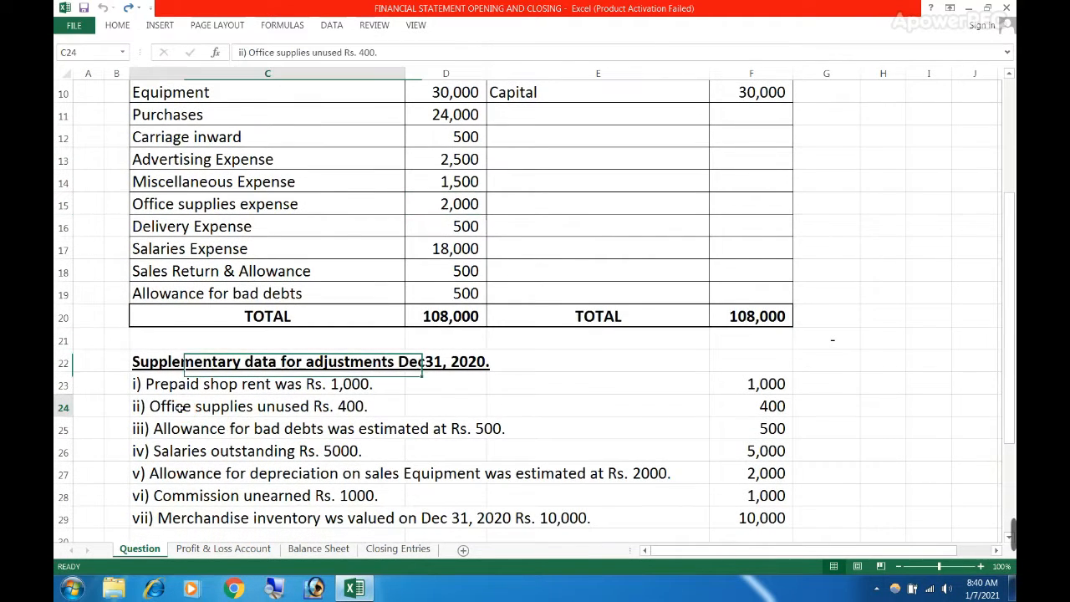
left_click(346, 412)
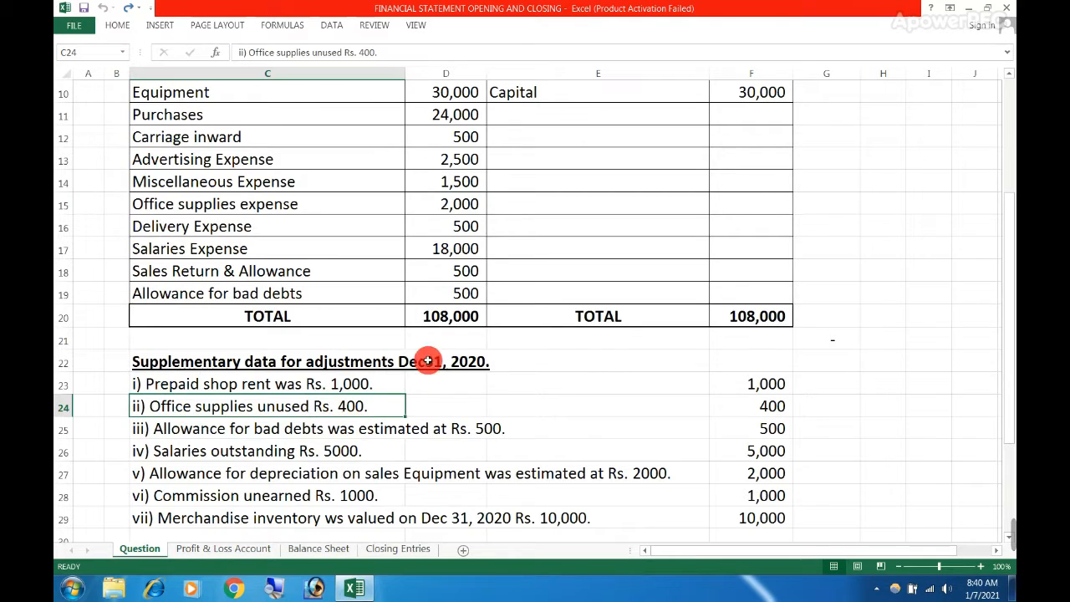
left_click(272, 204)
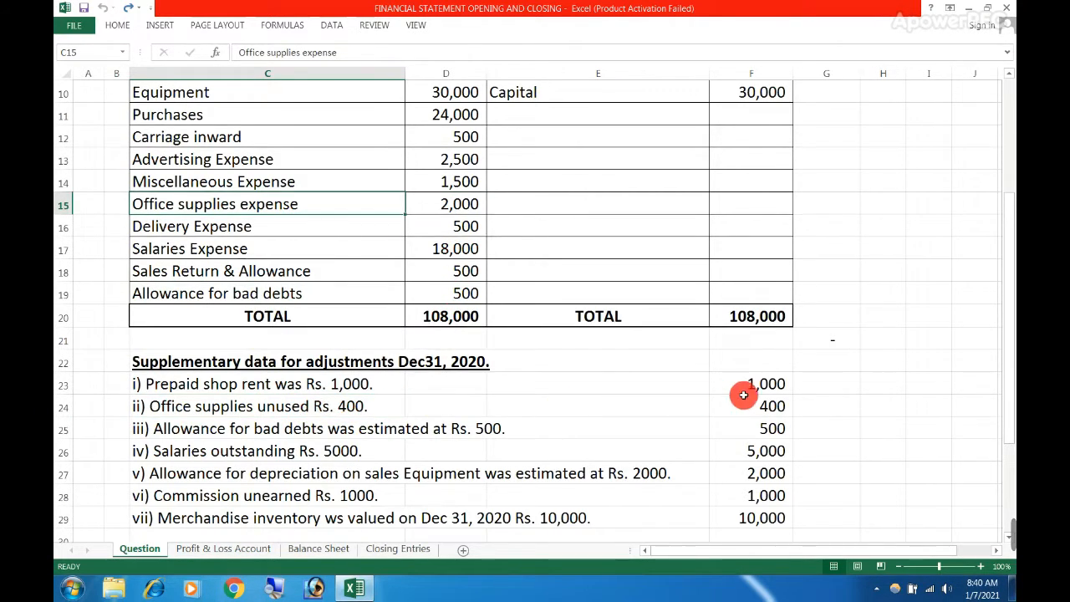
Review the adjustment amounts in F23:F29, then relate the office supplies adjustment to the expense in H23 of the Profit & Loss Account sheet
left_click_drag(744, 386, 758, 518)
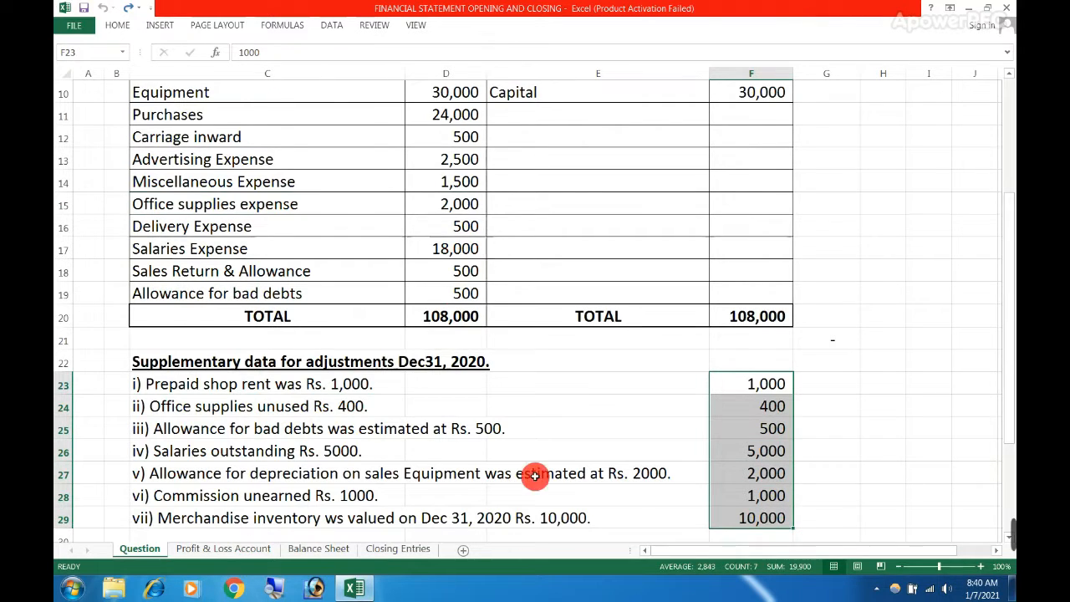
left_click(340, 414)
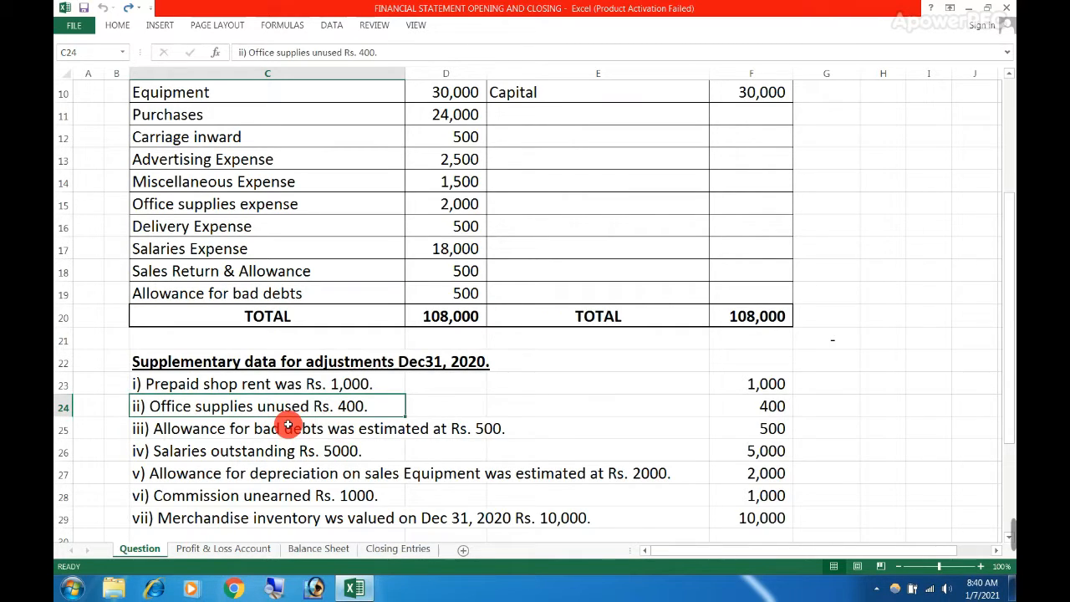
left_click(449, 205)
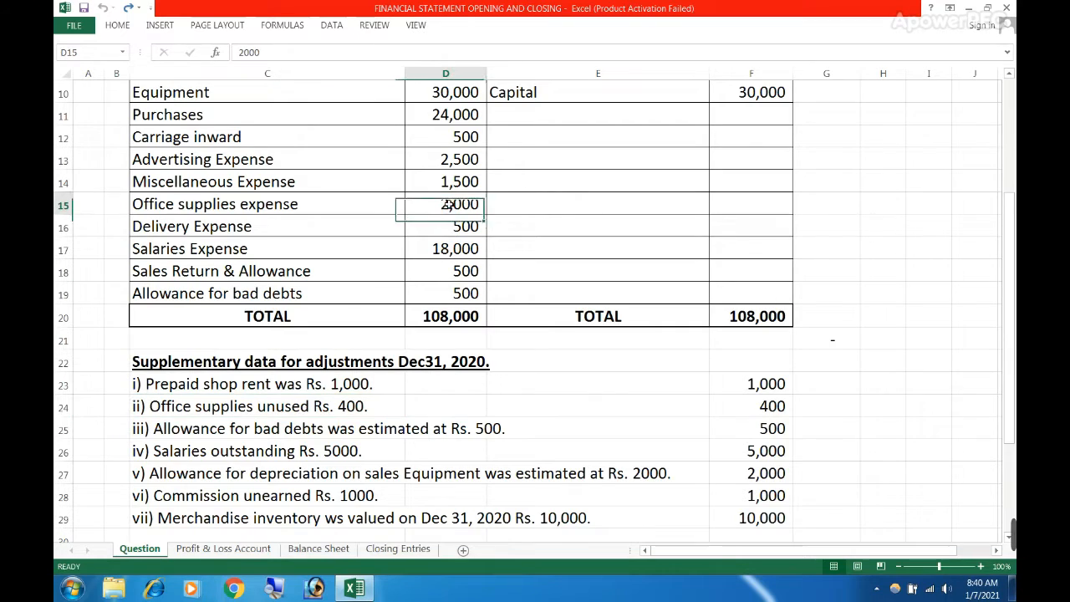
left_click(237, 549)
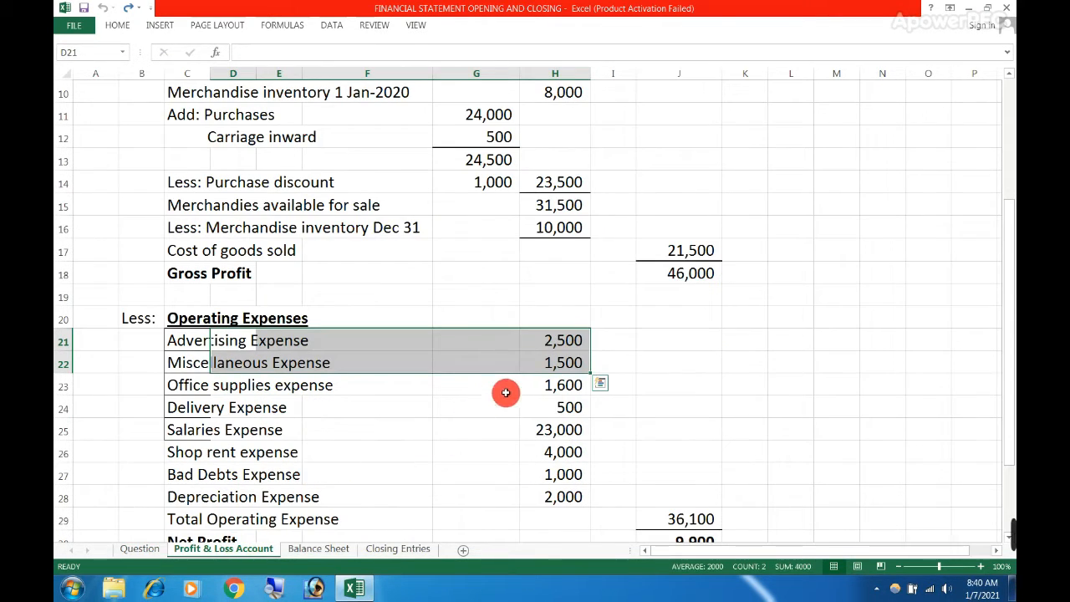
left_click(542, 383)
left_click(625, 383)
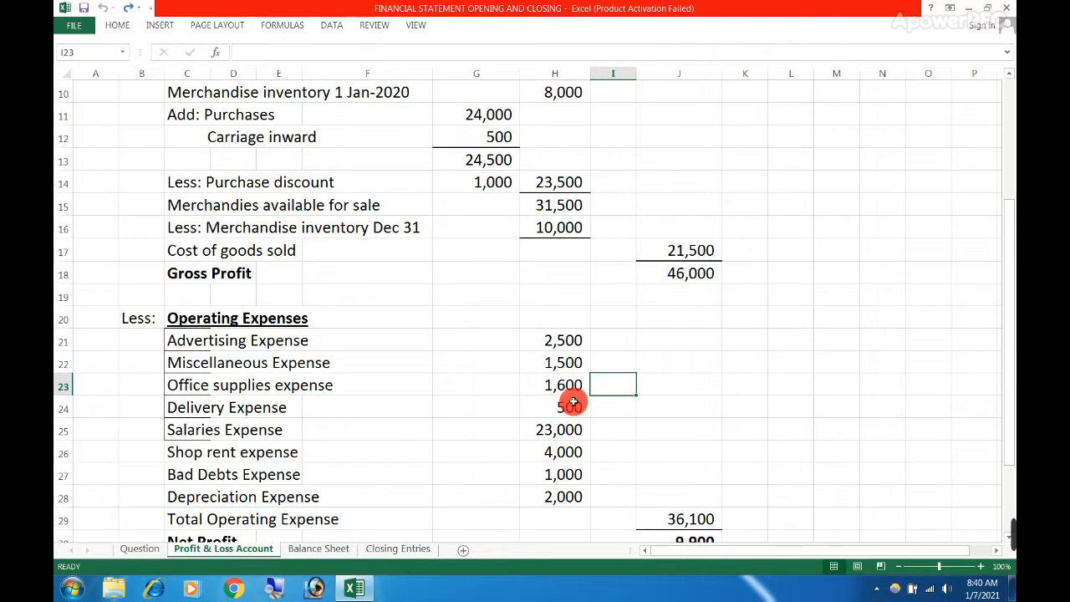
Trace Delivery Expense from the Profit & Loss Account to the Question sheet and check the supplementary data for a related adjustment
left_click_drag(210, 407, 535, 407)
left_click(139, 548)
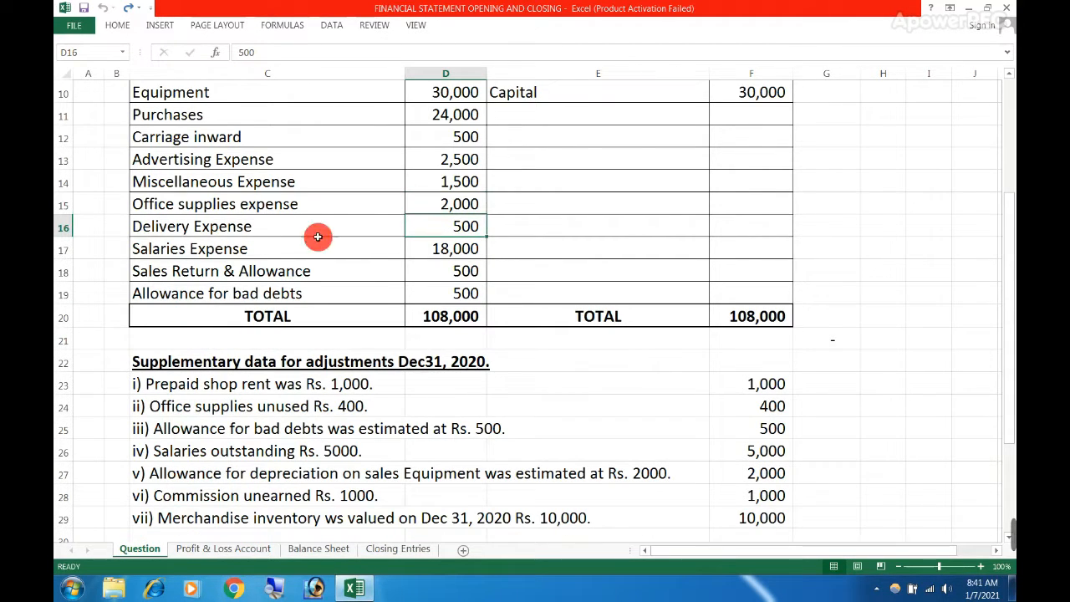
left_click_drag(212, 224, 458, 226)
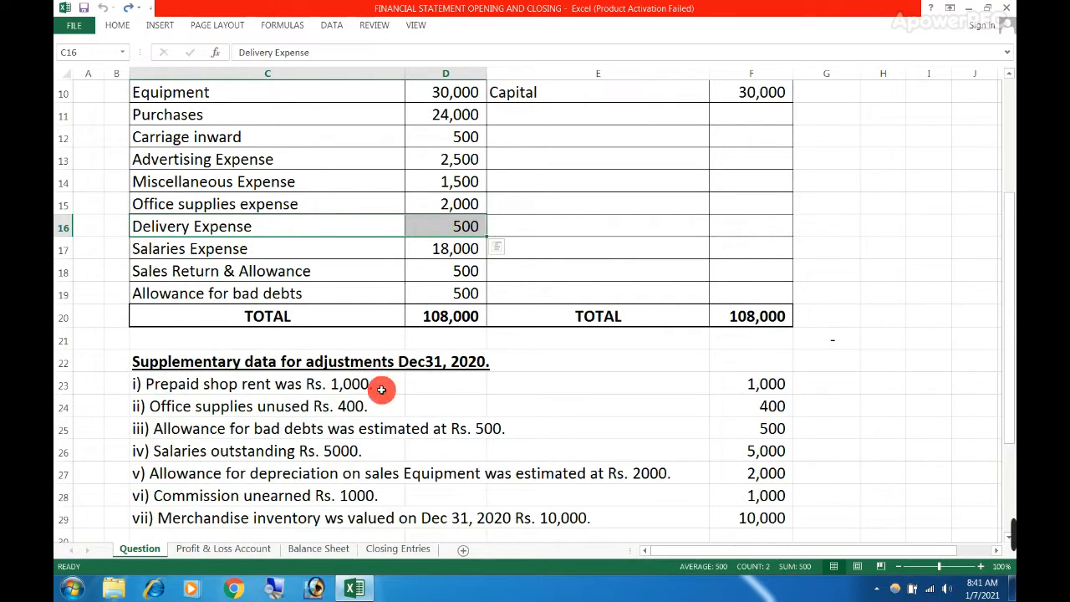
left_click_drag(138, 368, 352, 509)
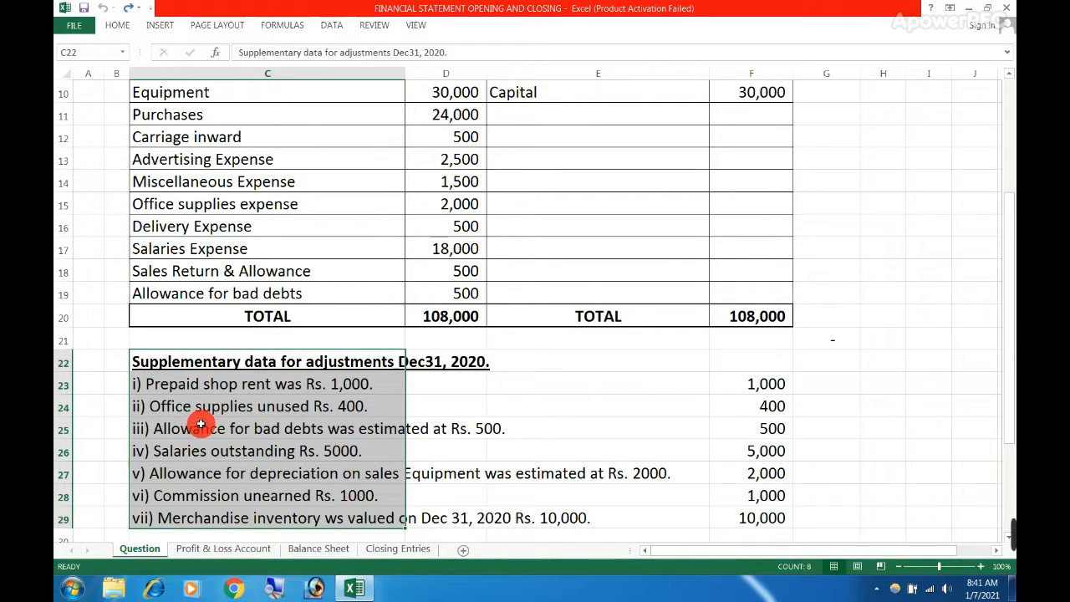
left_click(168, 235)
left_click_drag(201, 226, 422, 229)
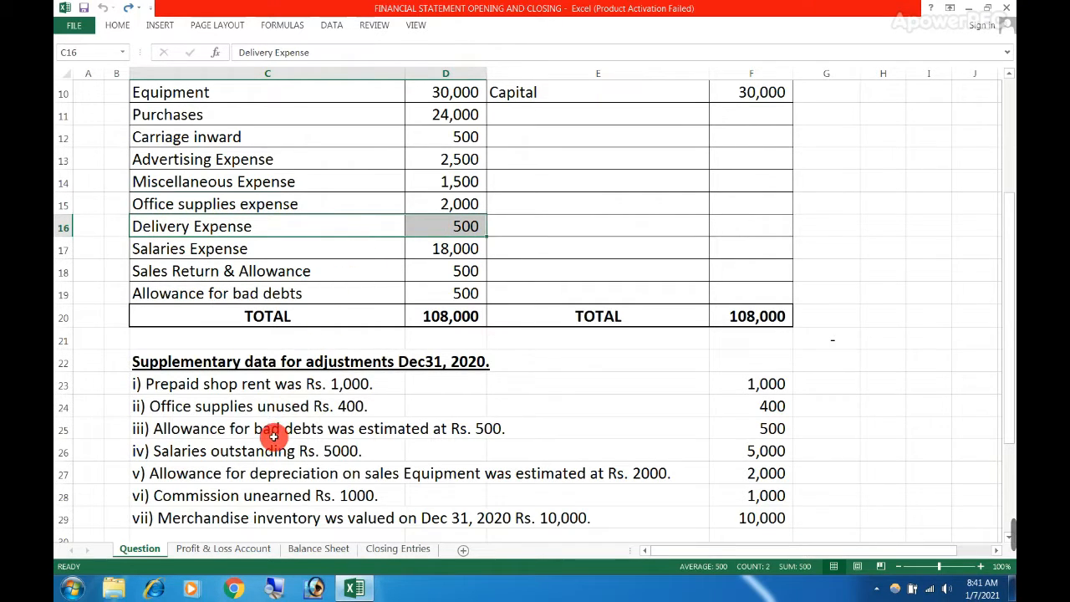
Locate Salaries Expense in the trial balance and inspect its formula in H25 of the Profit & Loss Account sheet
left_click(201, 248)
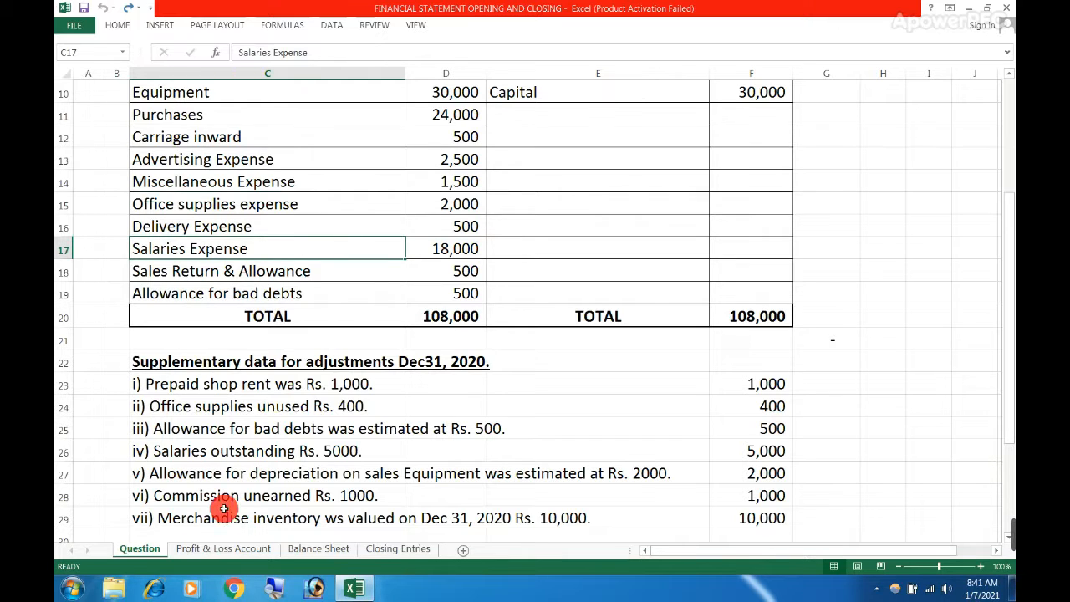
left_click(212, 549)
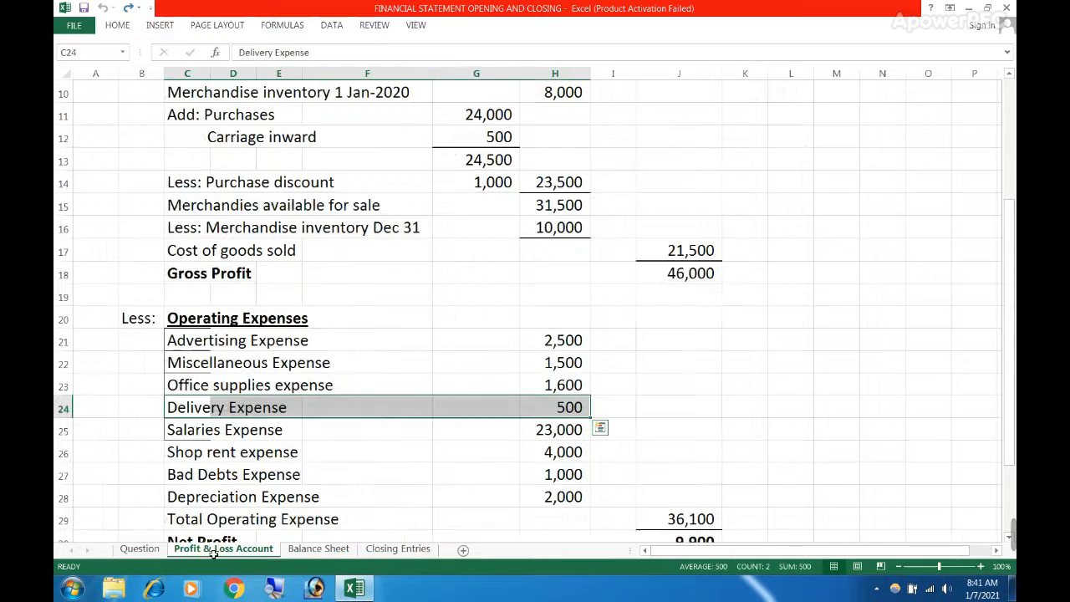
left_click(540, 429)
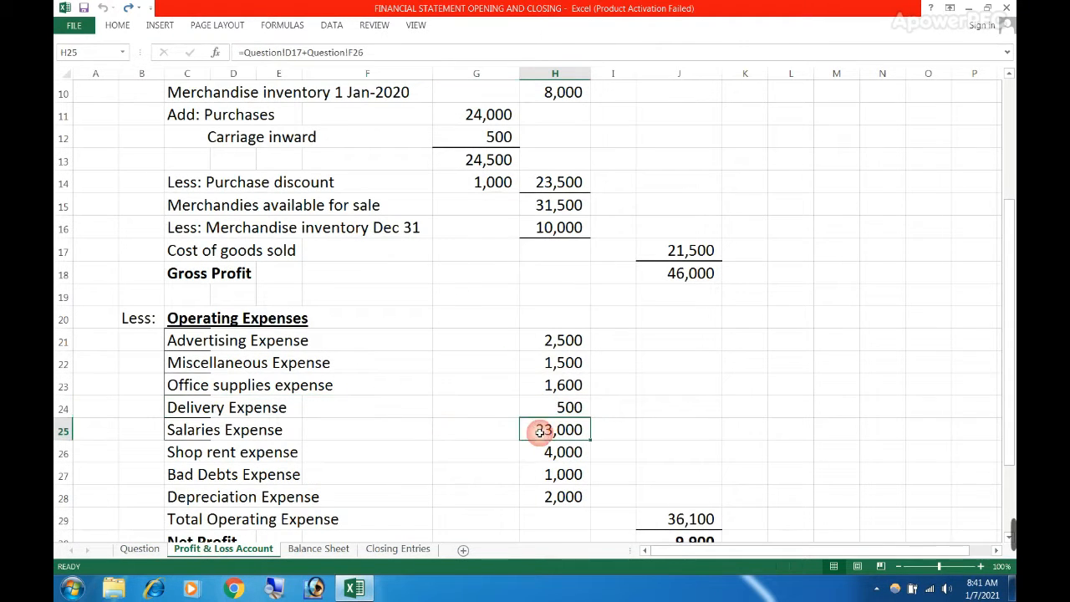
Trace the Salaries Expense figure to its trial balance amount in D17 and the outstanding salaries adjustment in C26, then recheck row 25
left_click(141, 548)
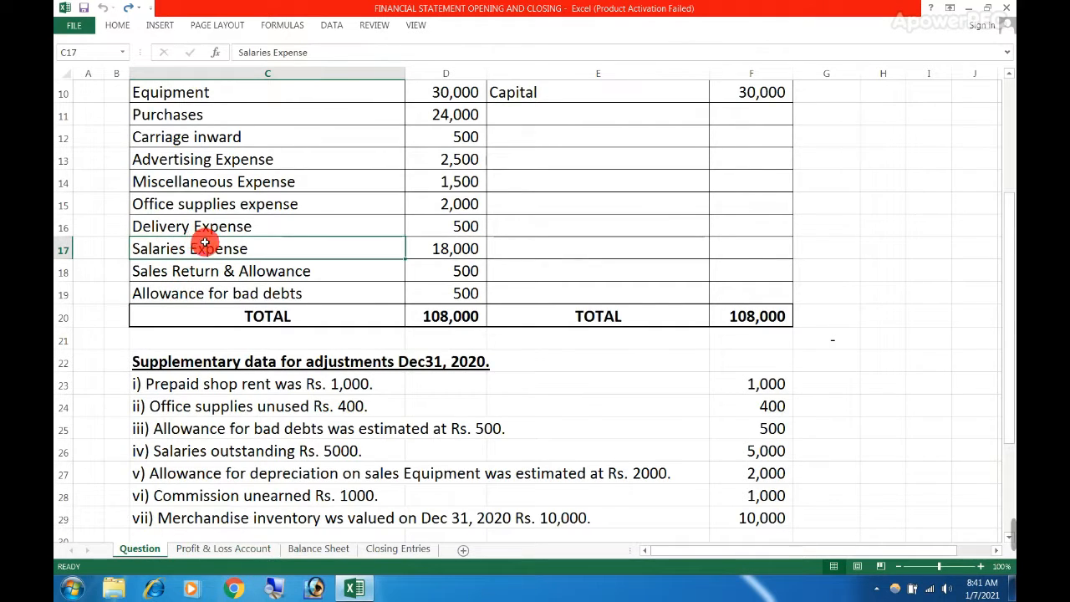
left_click_drag(204, 242, 433, 248)
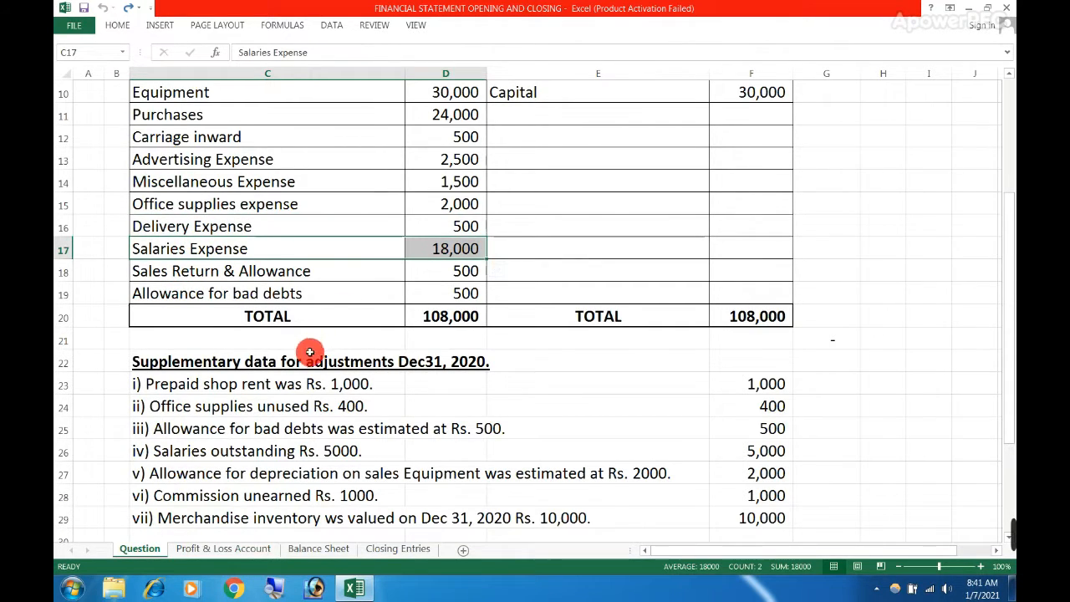
left_click(168, 447)
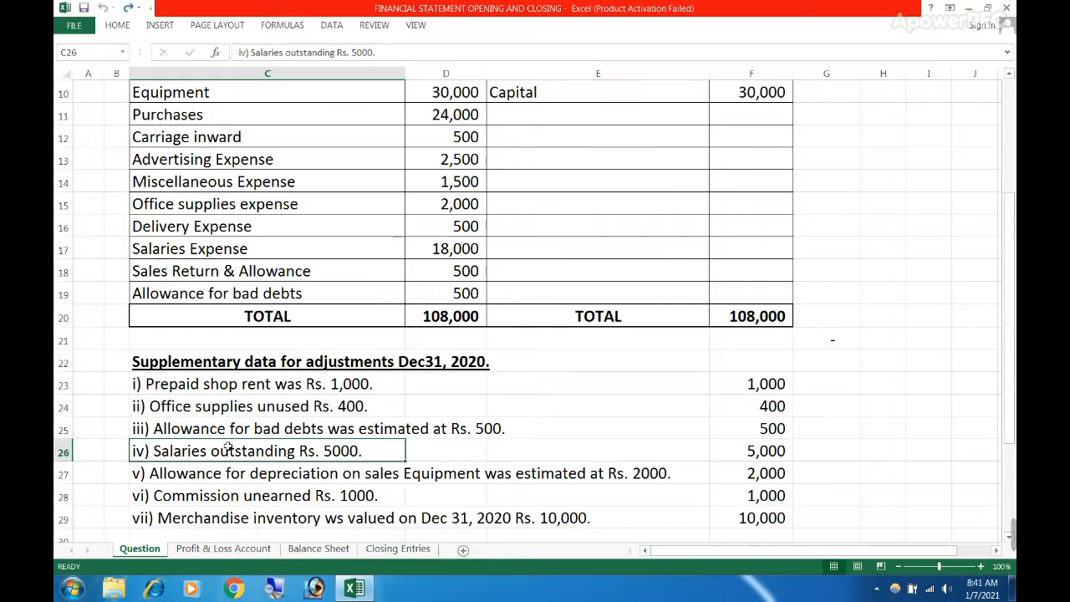
left_click(334, 450)
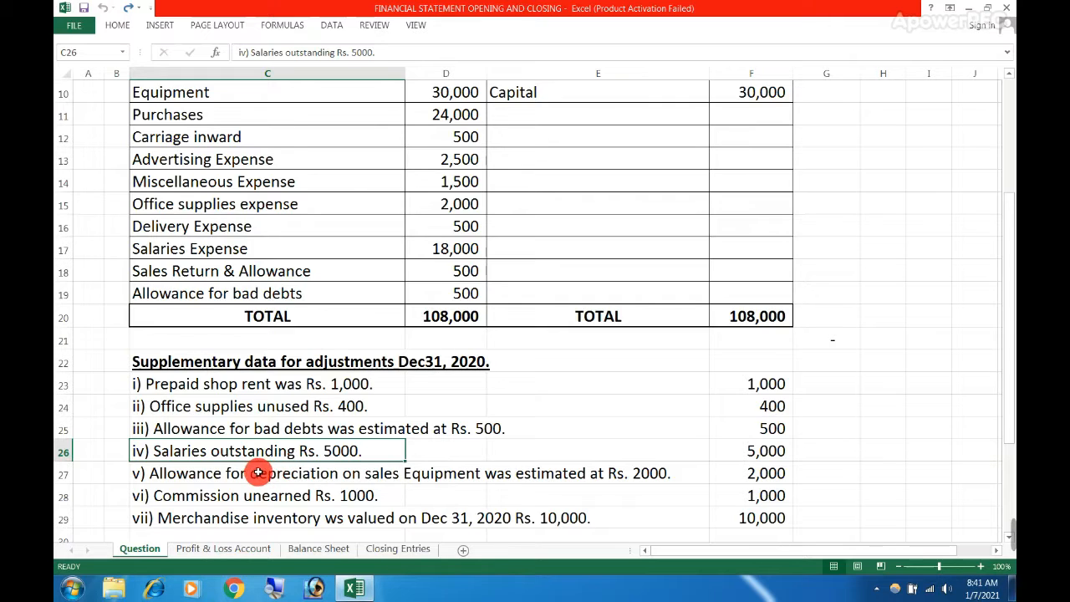
left_click(455, 252)
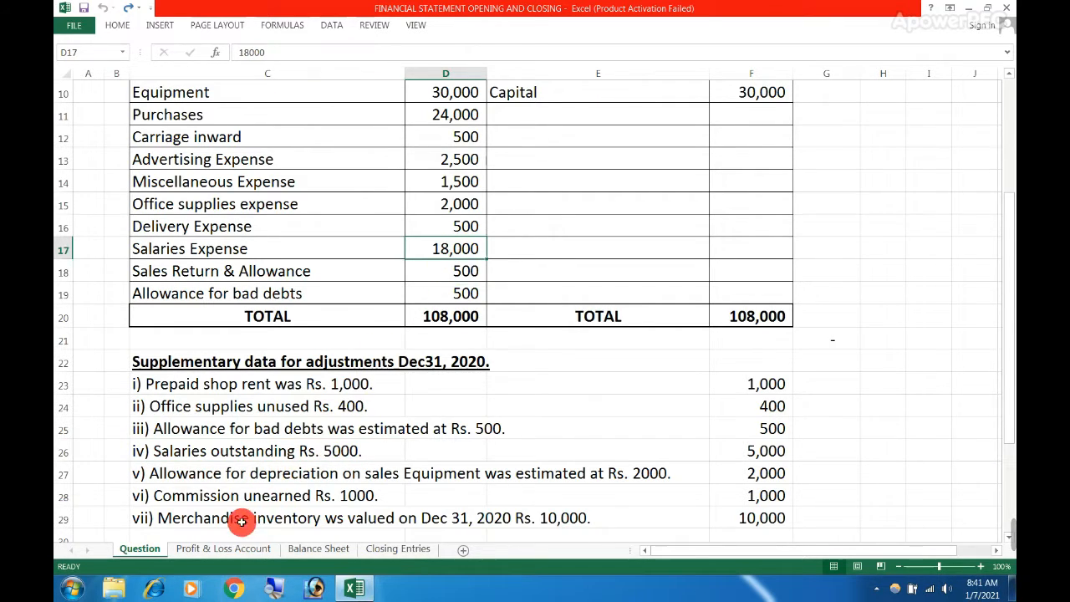
left_click(225, 548)
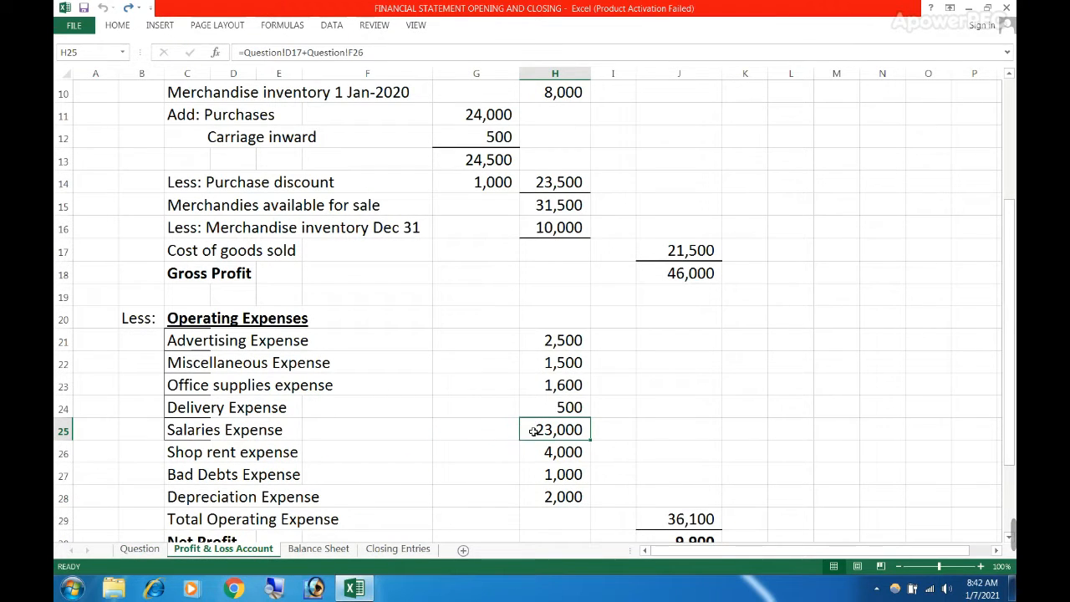
left_click_drag(236, 432, 550, 429)
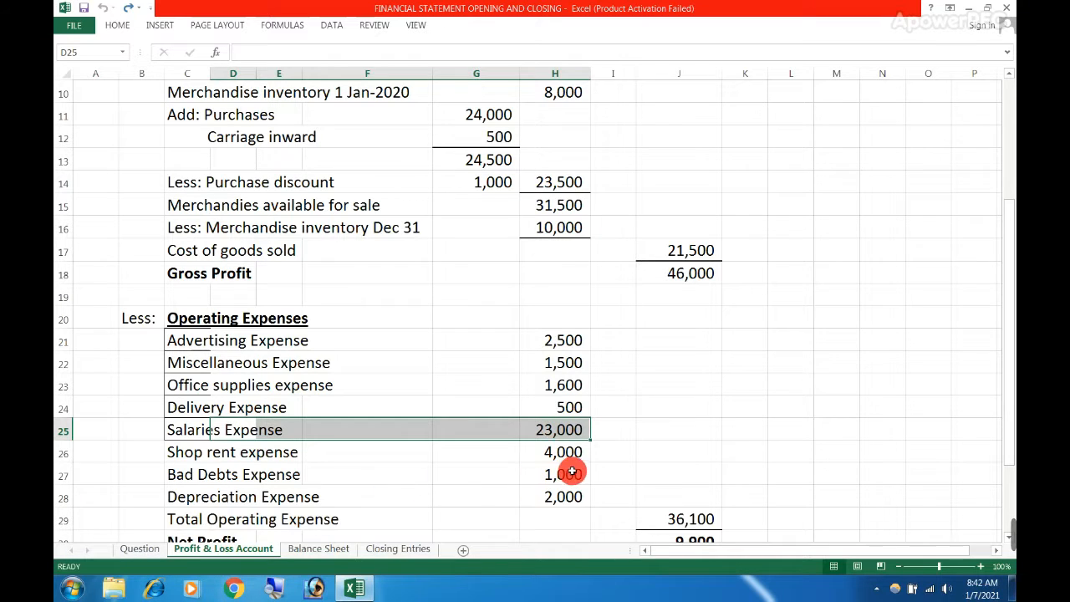
Trace Shop rent expense from the Profit & Loss Account to the Prepaid shop Rent balance and the prepaid rent adjustment in C23
left_click(560, 450)
left_click_drag(201, 457, 499, 449)
left_click(140, 549)
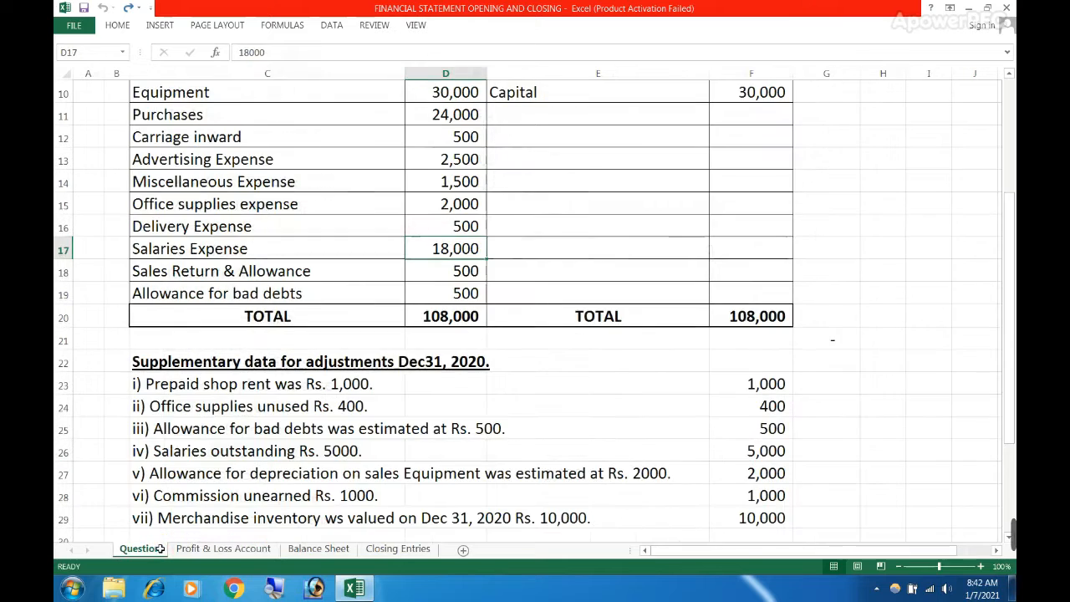
scroll(262, 362, "up", 3)
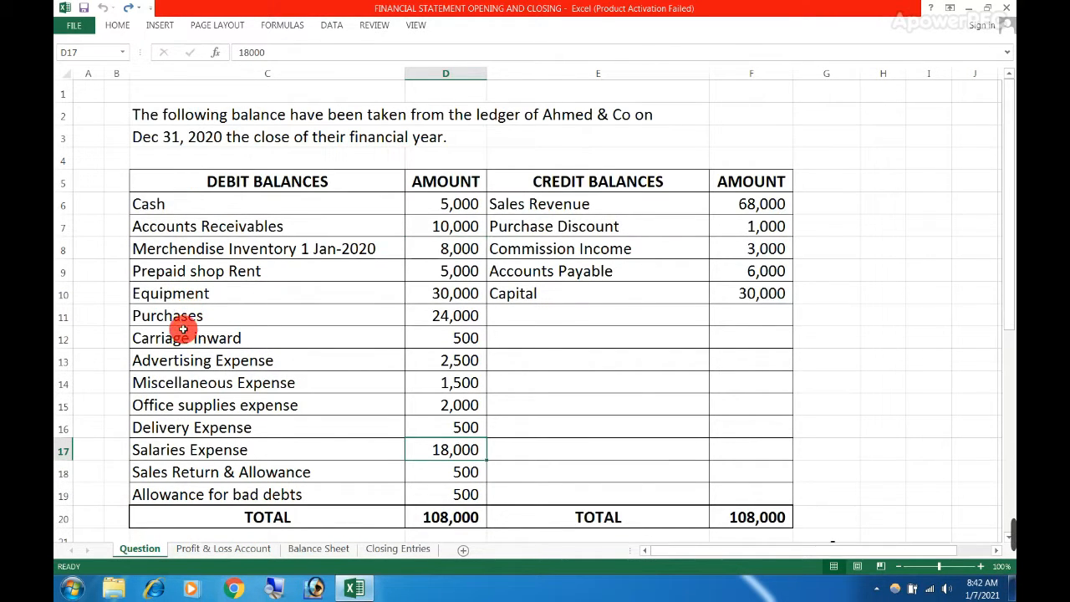
left_click(358, 269)
left_click_drag(402, 269, 428, 268)
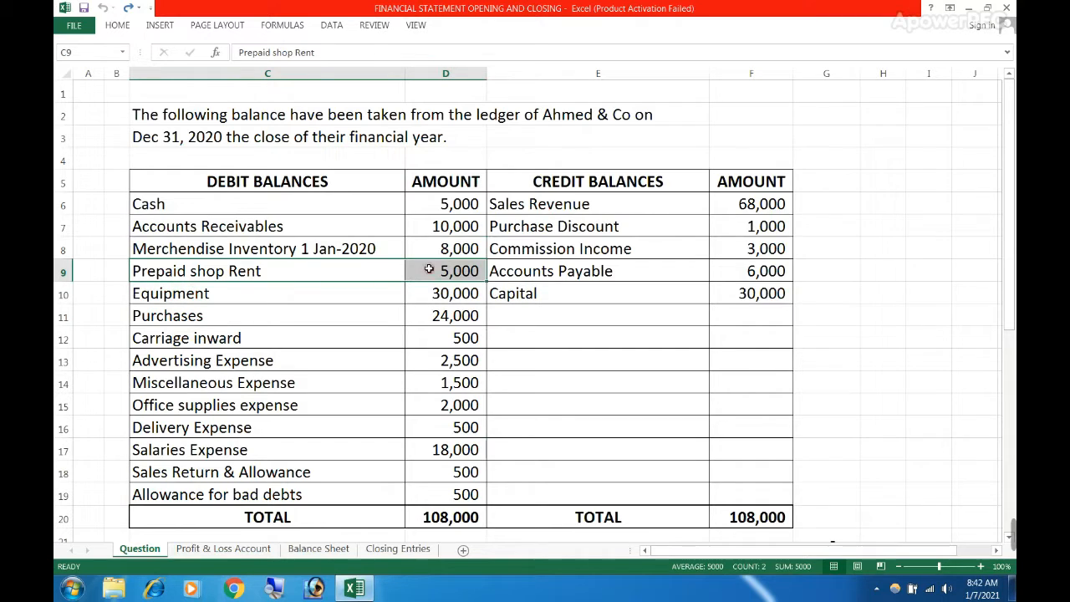
scroll(377, 313, "down", 2)
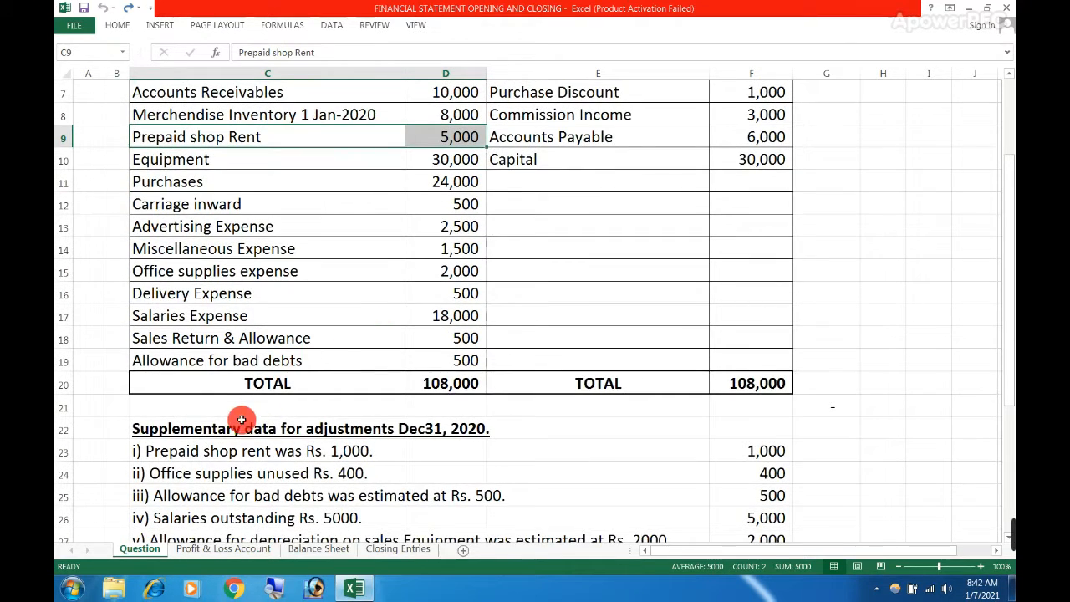
left_click(189, 451)
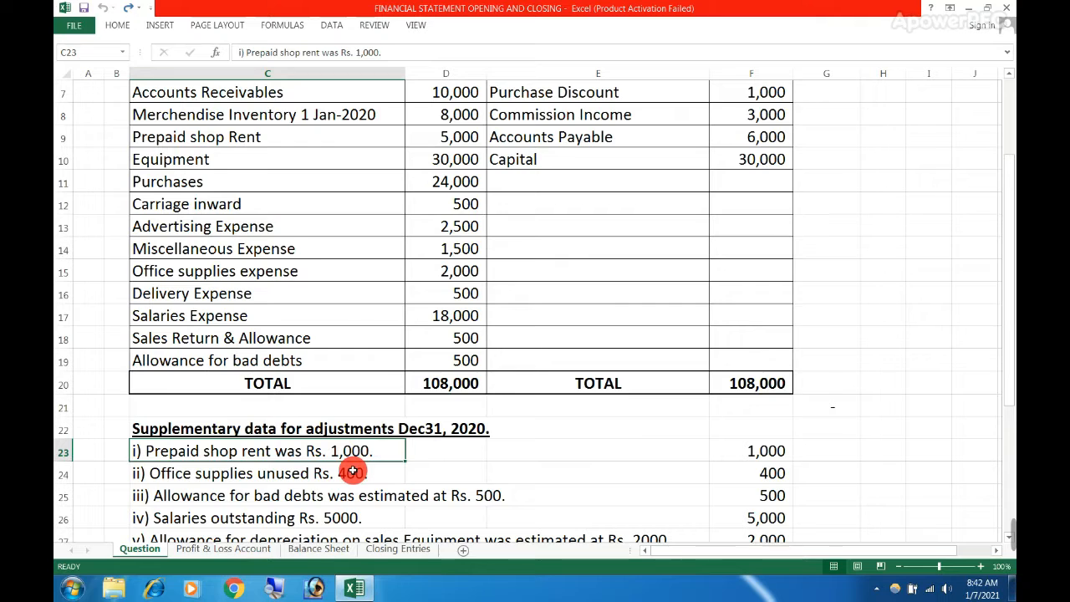
Return to the Profit & Loss Account sheet and inspect the Shop rent expense formula in H26
left_click(224, 549)
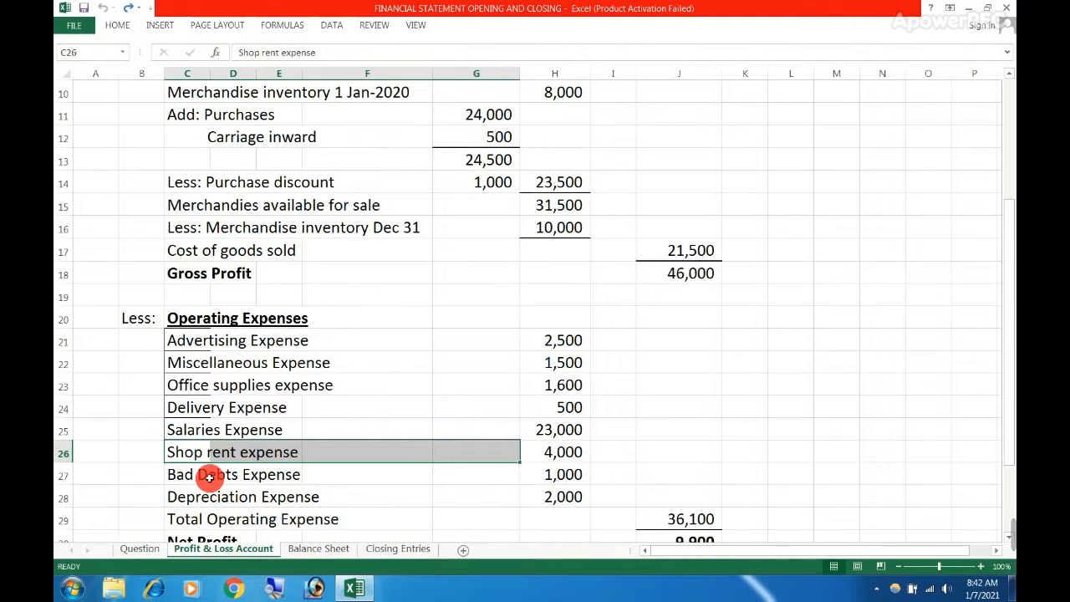
left_click(603, 452)
key("Left")
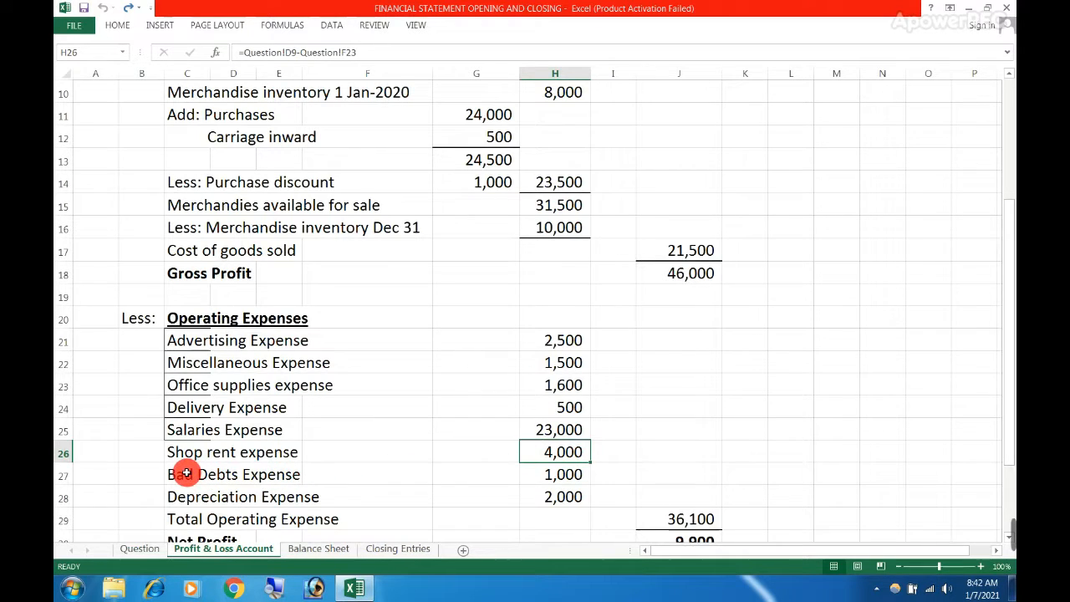
Trace Bad Debts Expense to the Allowance for bad debts balance in D19 and the adjustment in C25, and inspect its formula in H27
left_click_drag(182, 473, 348, 473)
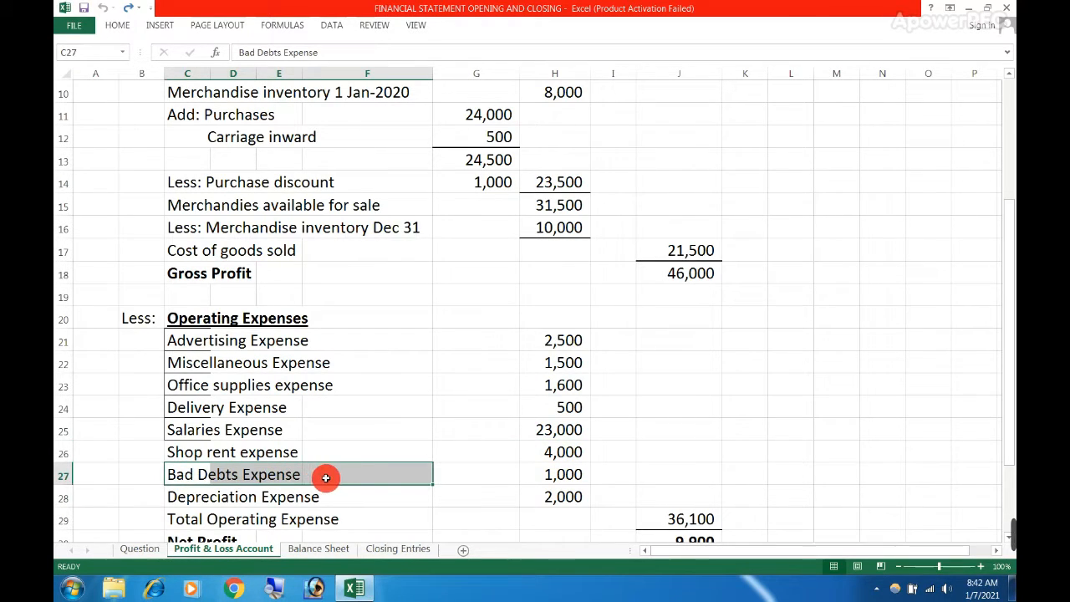
left_click(127, 549)
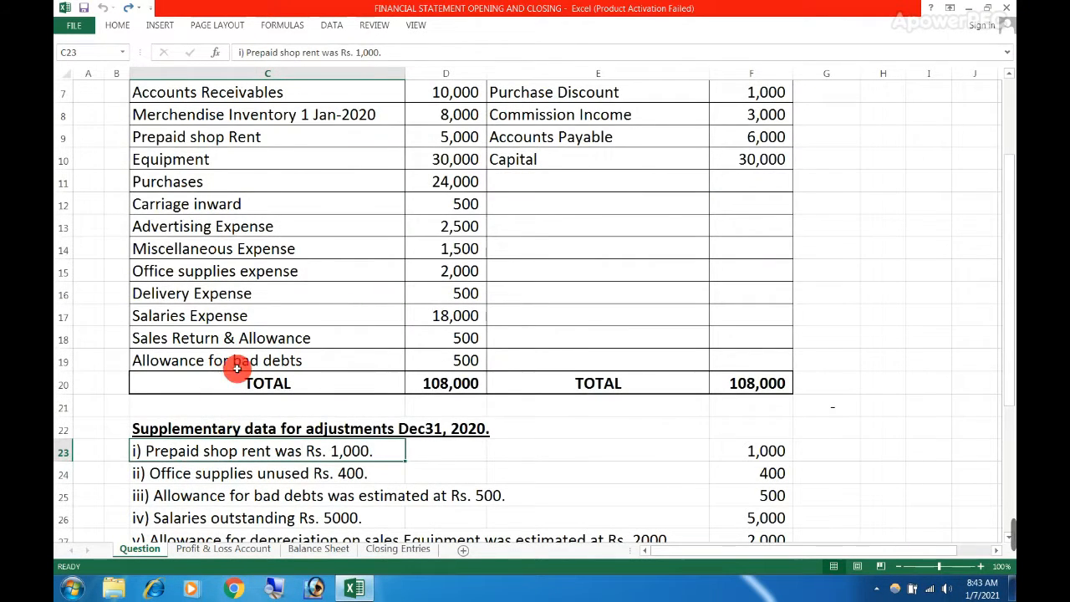
left_click_drag(237, 368, 465, 355)
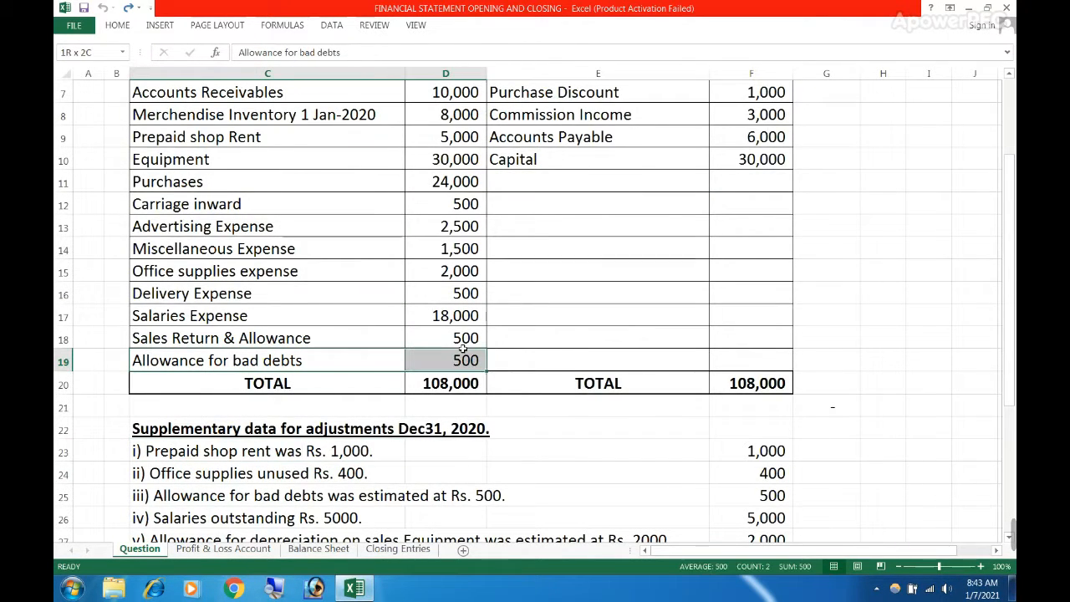
scroll(296, 438, "down", 1)
left_click(209, 428)
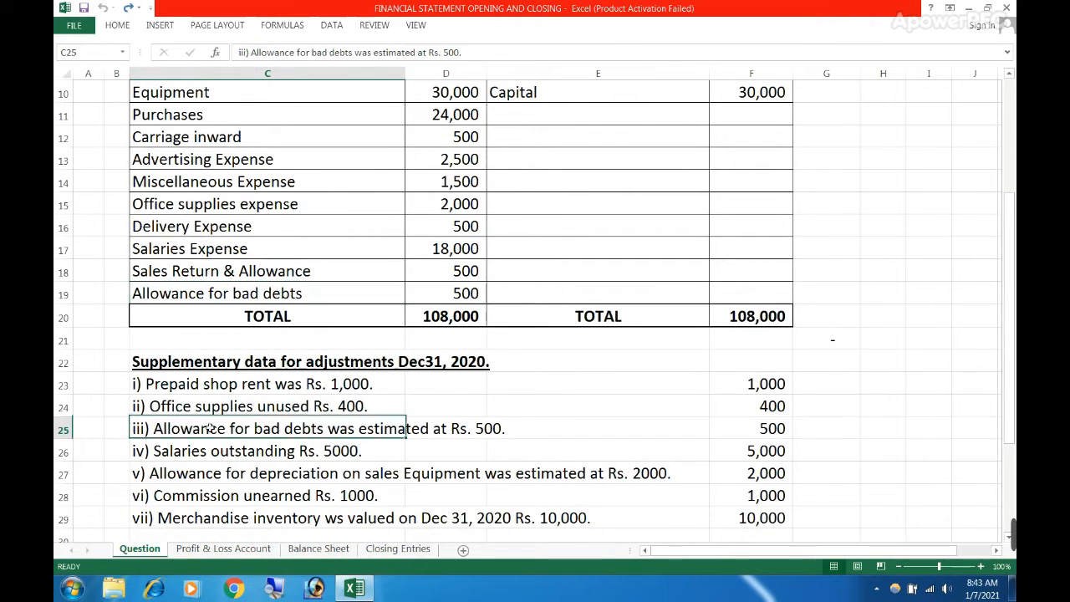
left_click_drag(209, 428, 454, 424)
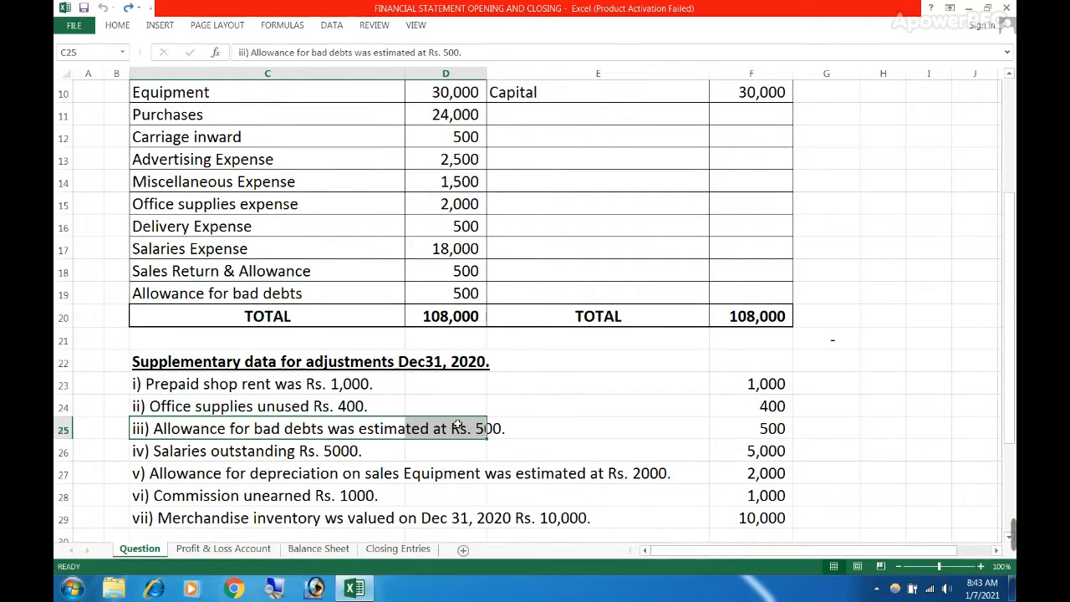
left_click(466, 445)
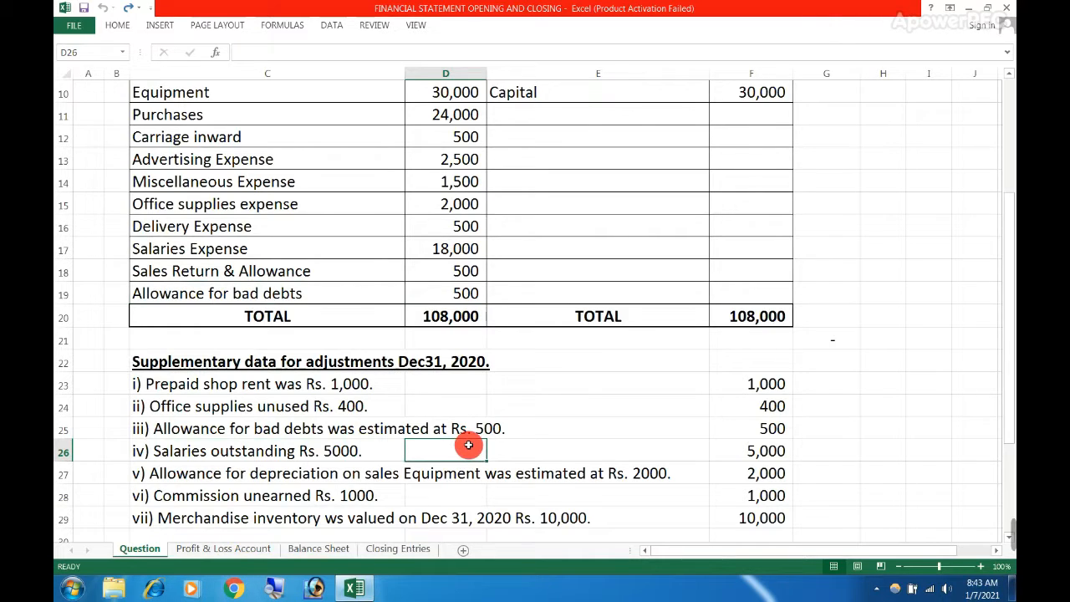
left_click(460, 291)
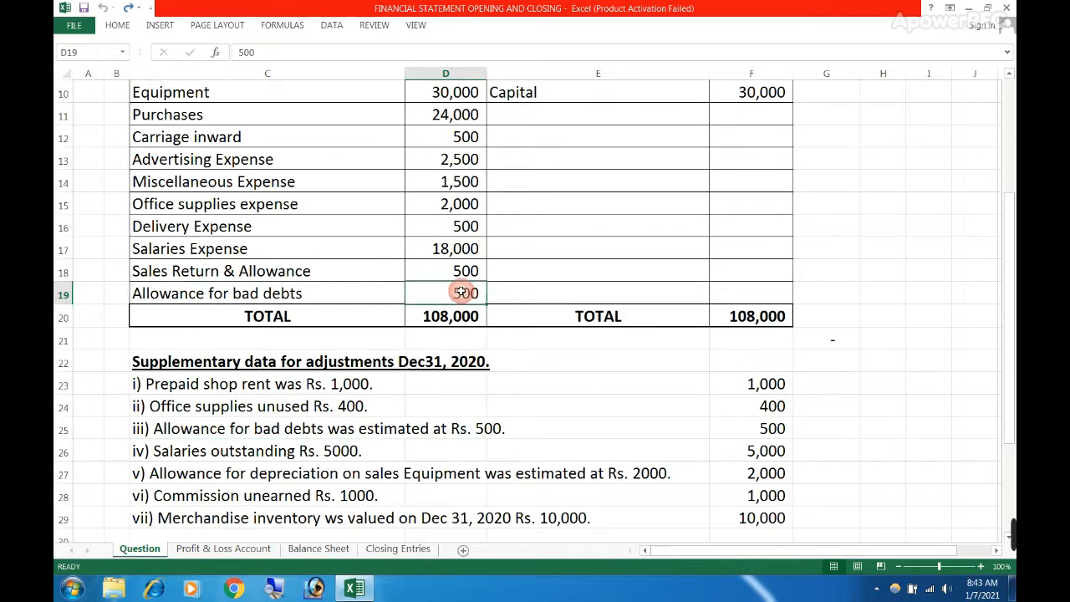
left_click(222, 549)
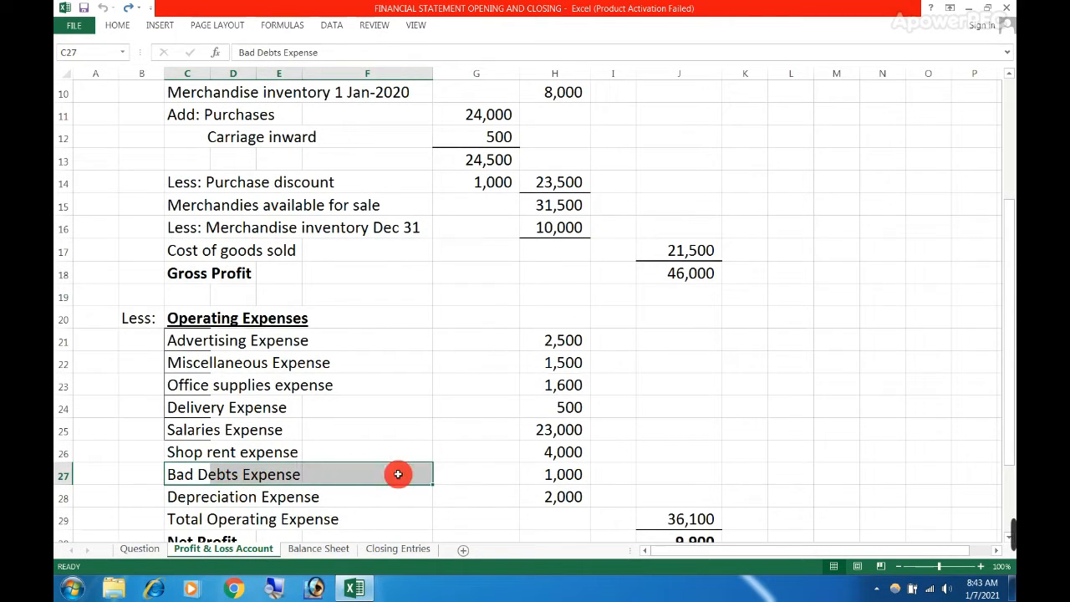
left_click(559, 474)
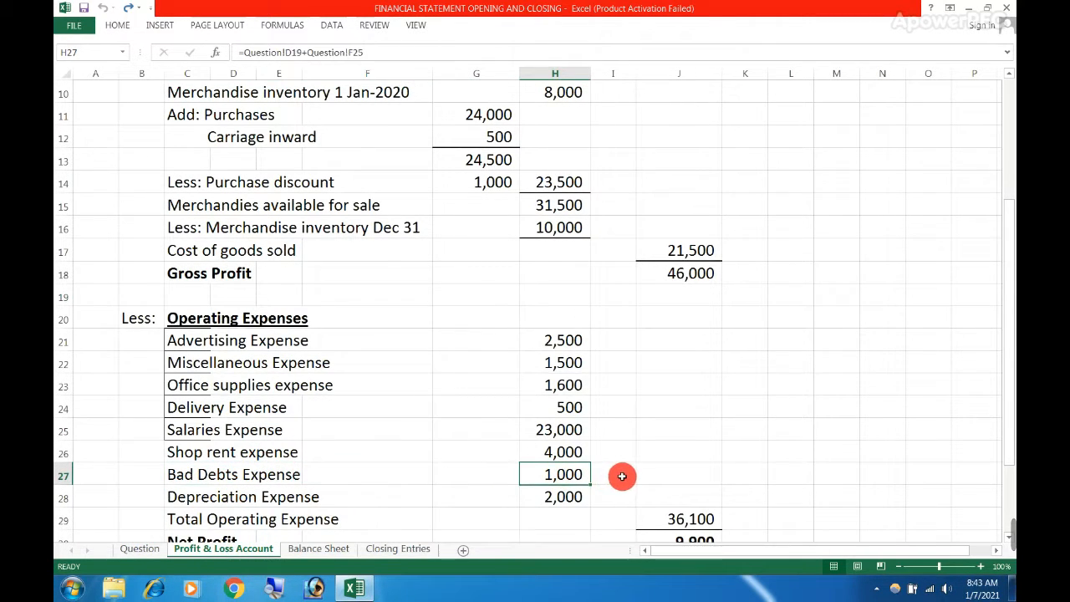
Trace Depreciation Expense to the equipment depreciation adjustment in C27 of the Question sheet and inspect its formula in H28
scroll(623, 476, "down", 3)
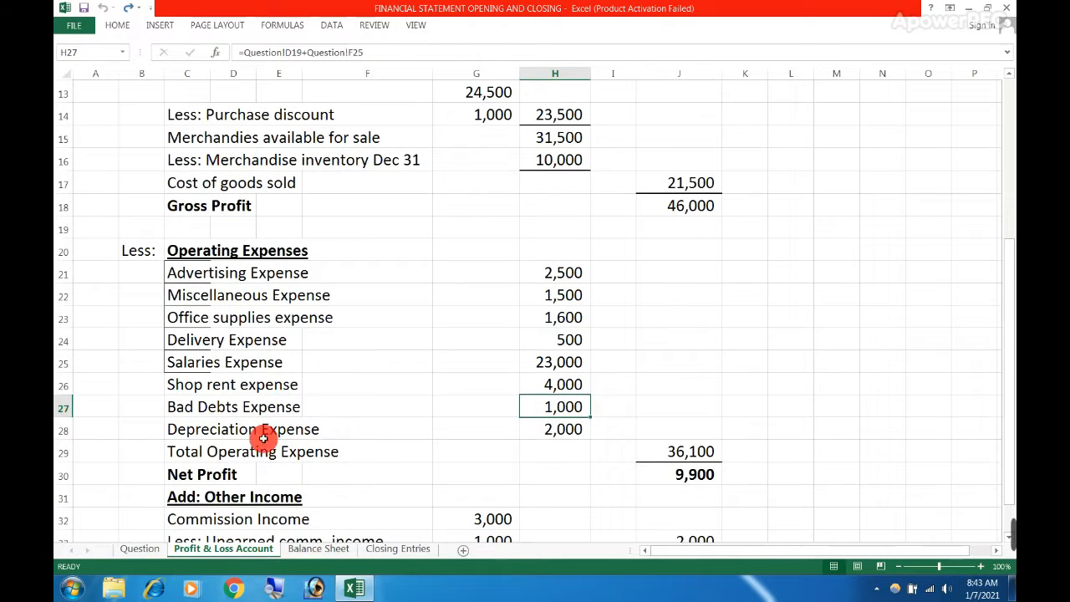
left_click_drag(209, 430, 531, 429)
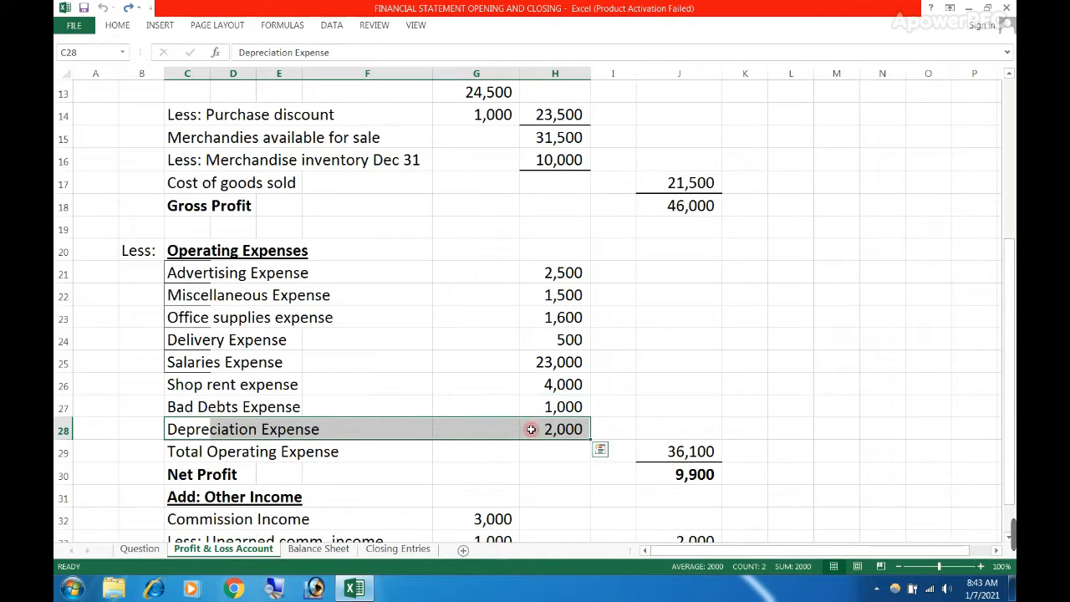
left_click(141, 549)
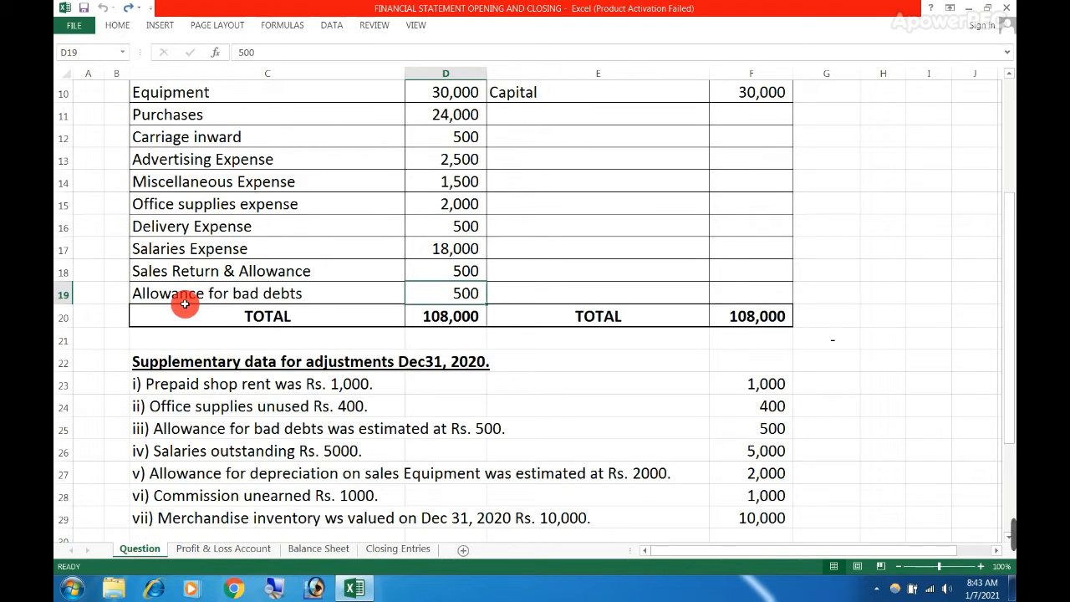
left_click(173, 475)
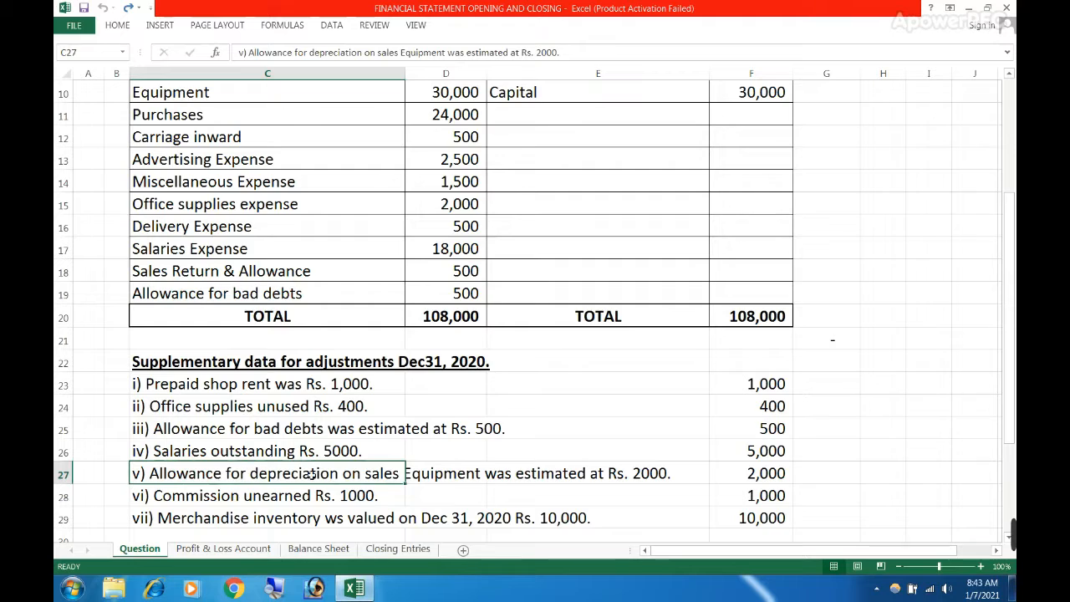
left_click_drag(311, 474, 528, 475)
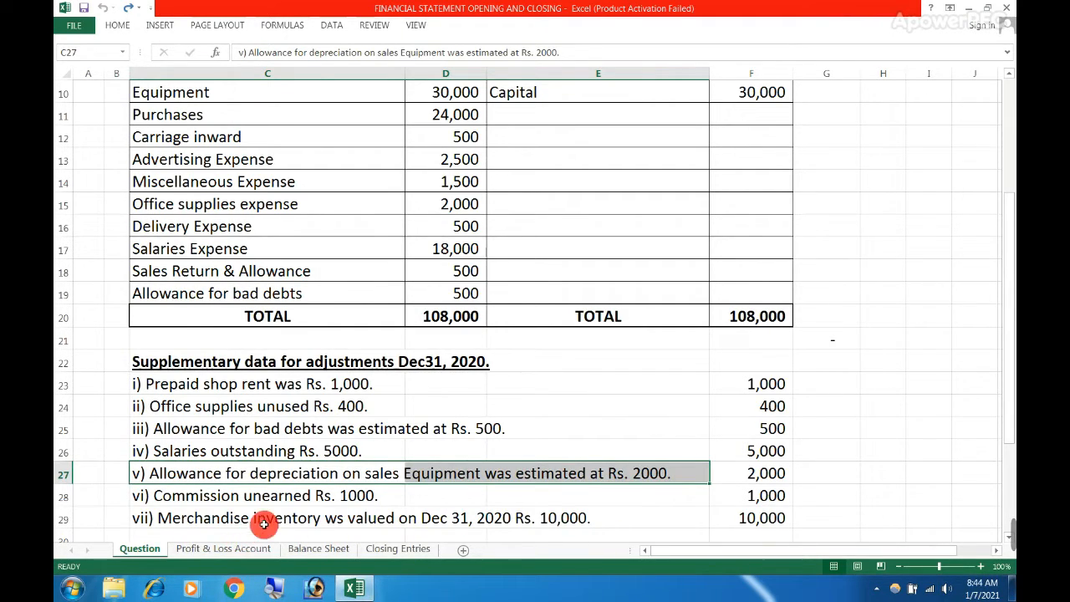
left_click(240, 552)
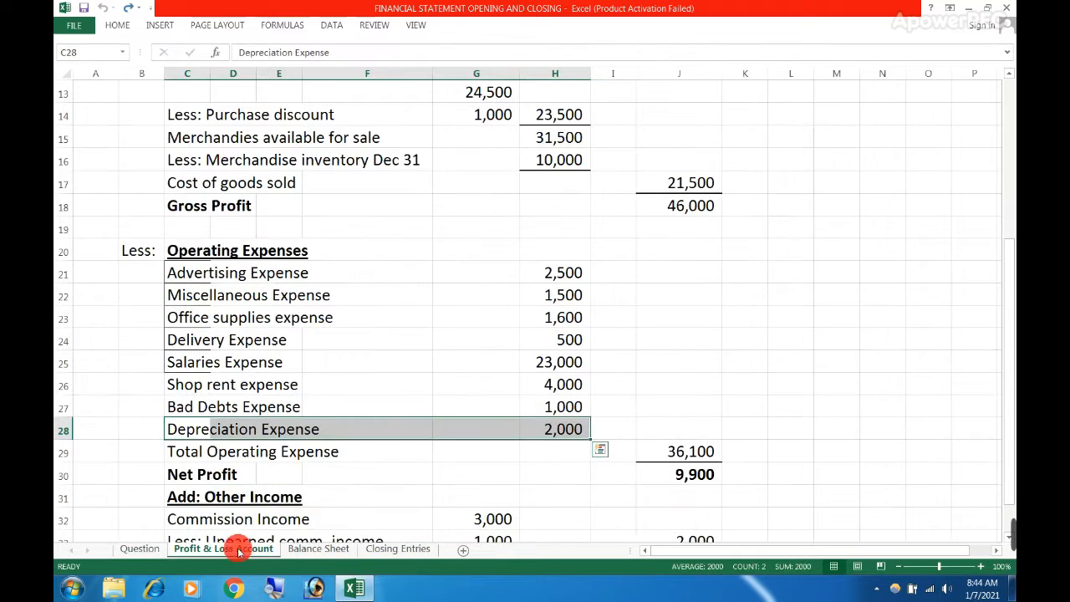
left_click(521, 429)
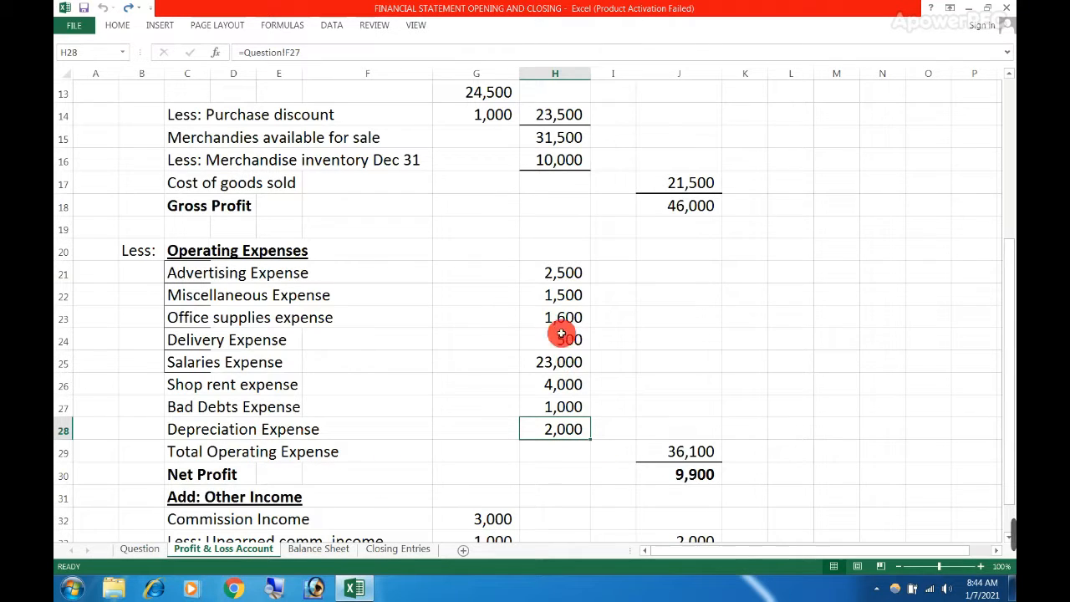
Highlight the operating expense amounts in H21:H28 and check the Total Operating Expense formula in J29
left_click_drag(556, 270, 552, 429)
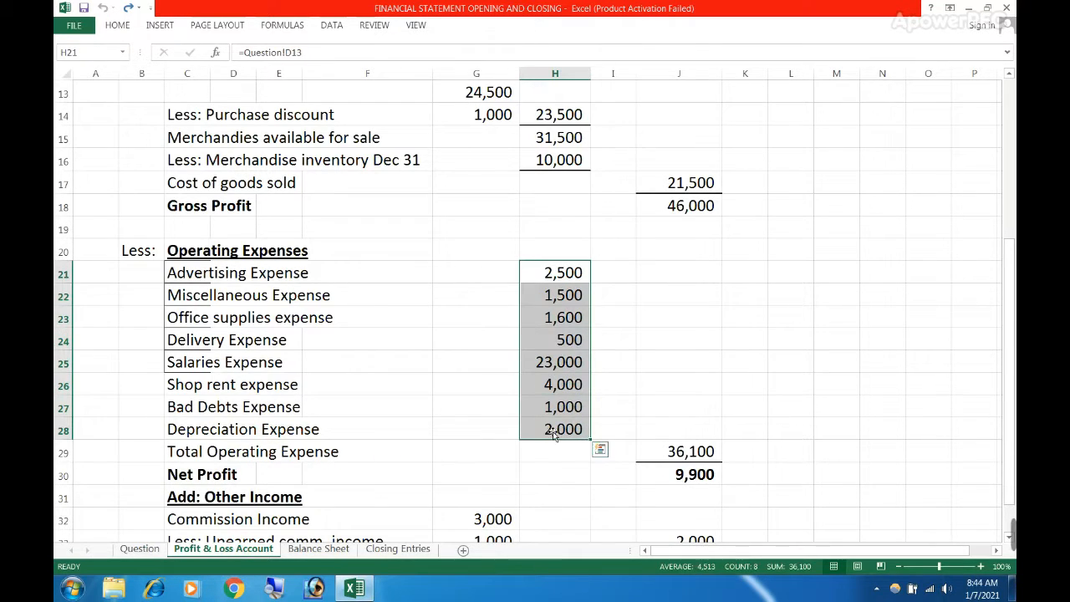
double_click(686, 453)
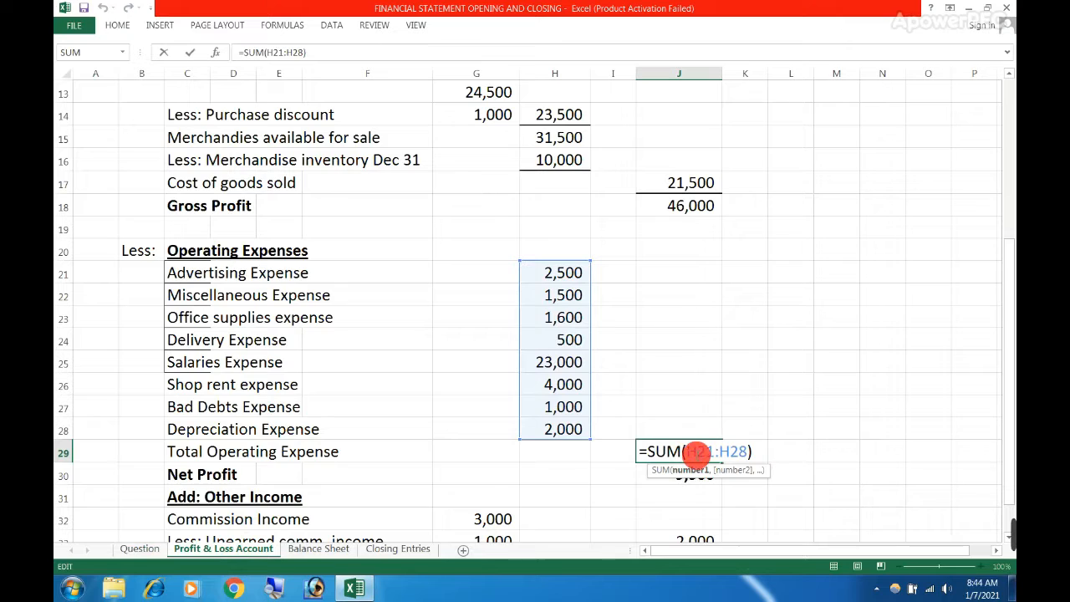
key("Return")
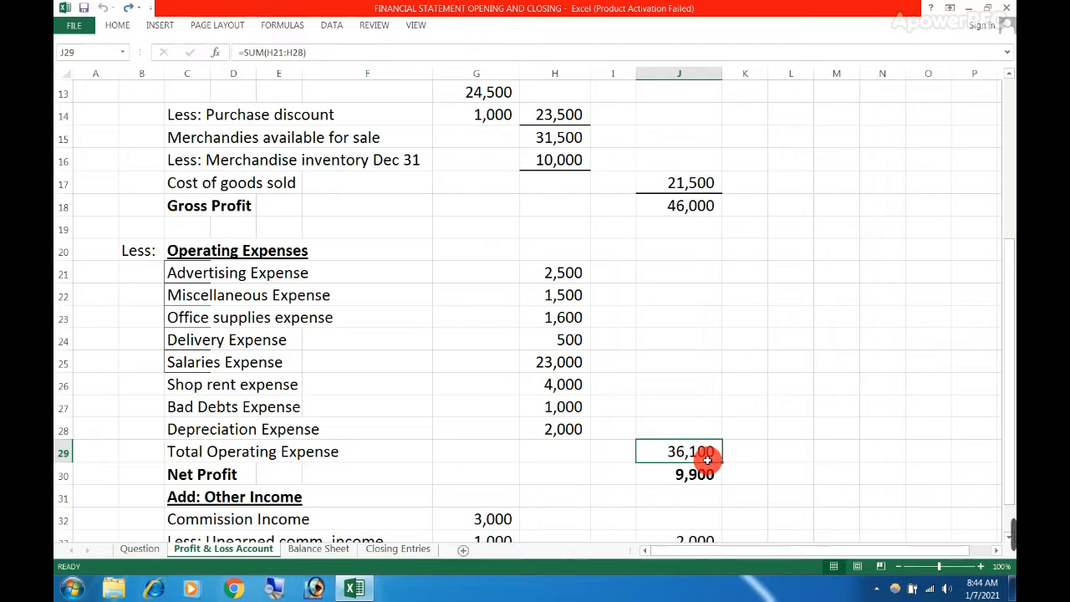
Check how Net Profit in J30 derives from Gross Profit in J18 and Total Operating Expense in J29
left_click(680, 206)
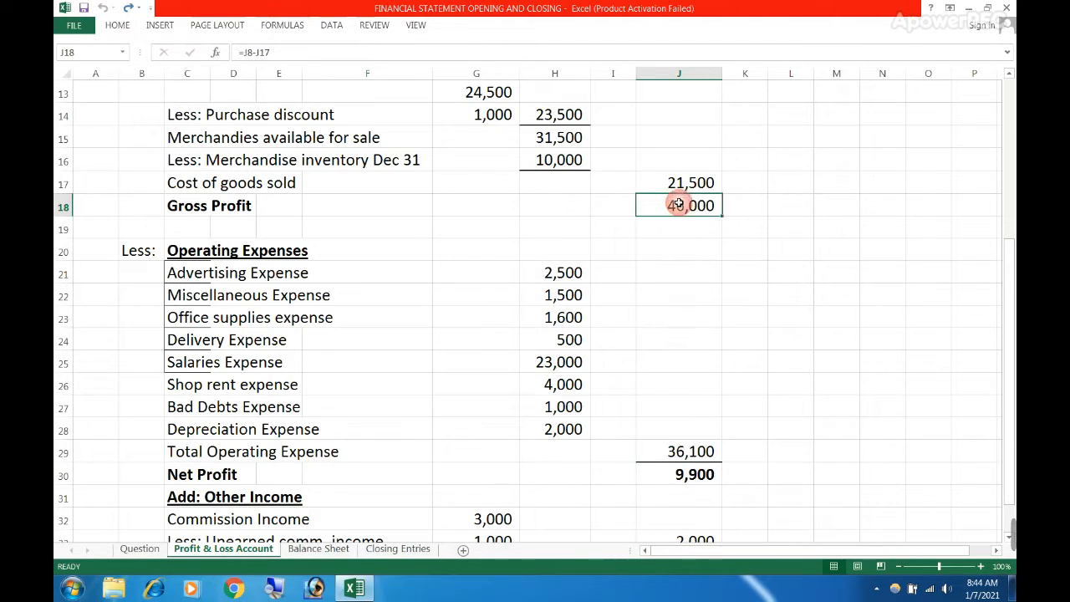
left_click(678, 473)
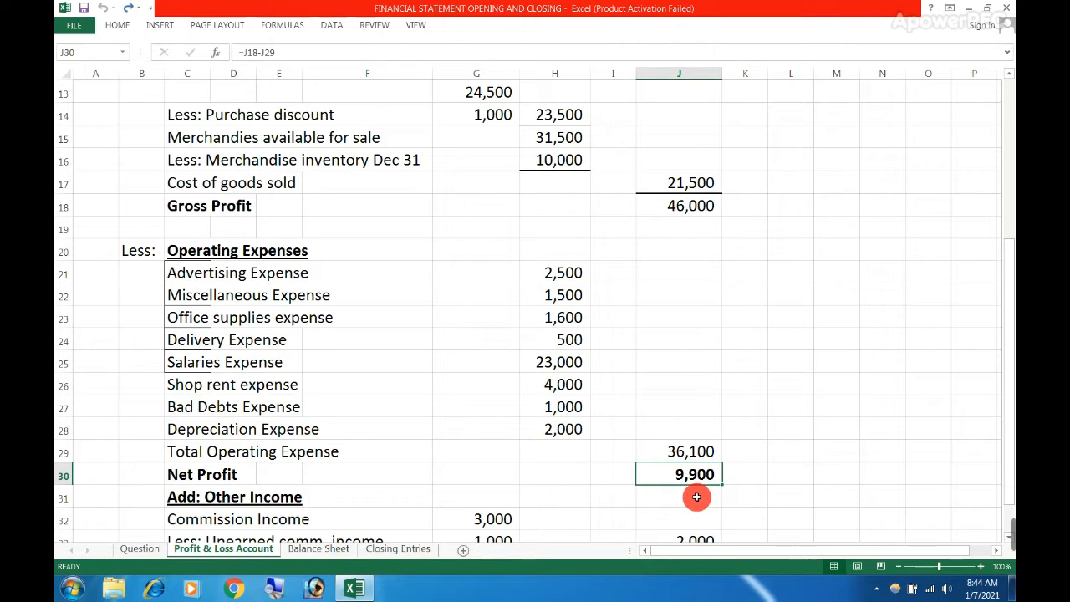
left_click(684, 451)
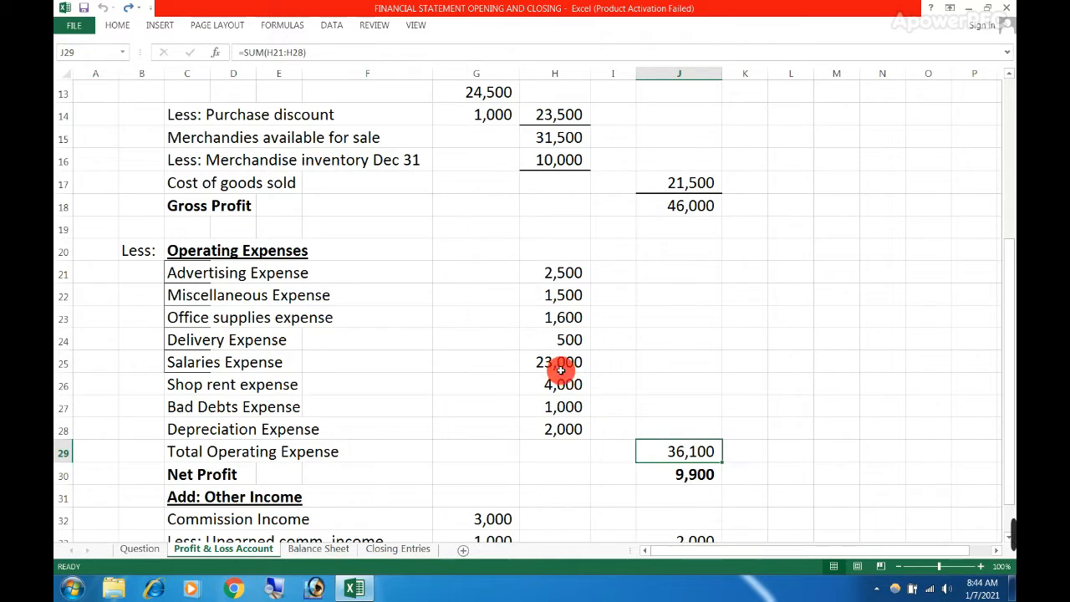
left_click(689, 210)
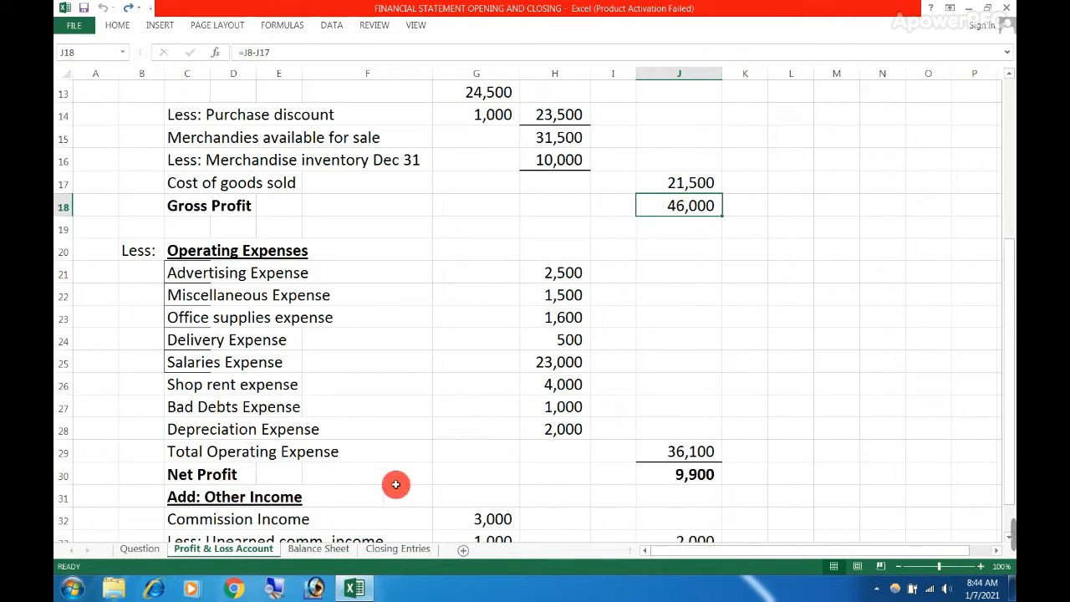
left_click_drag(645, 479, 509, 483)
left_click(458, 473)
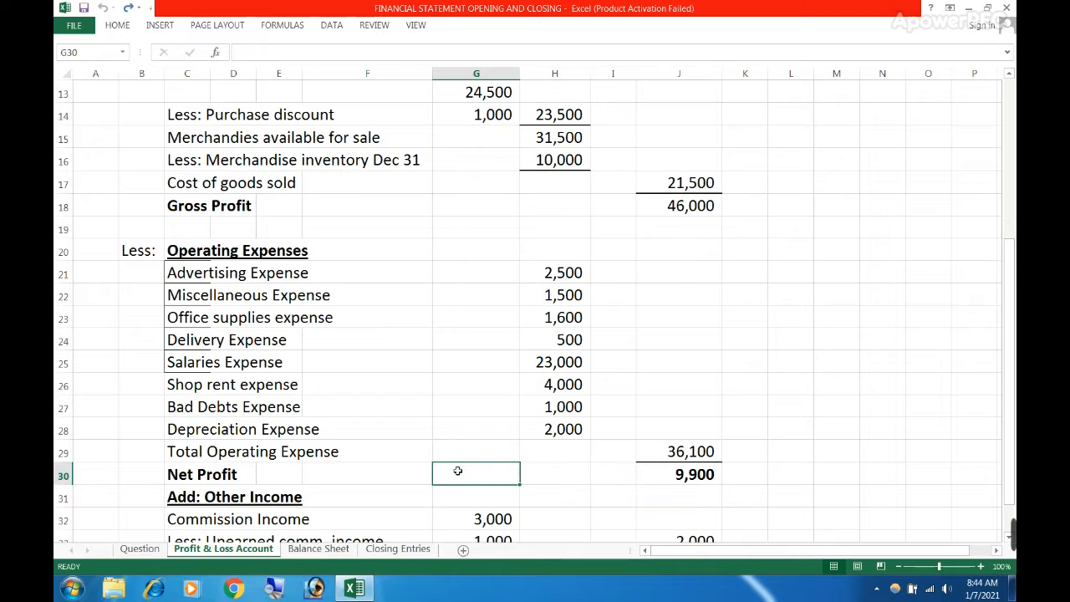
Set Salaries Expense in D17 of the Question sheet's trial balance to 40,000
left_click(150, 550)
scroll(199, 502, "up", 1)
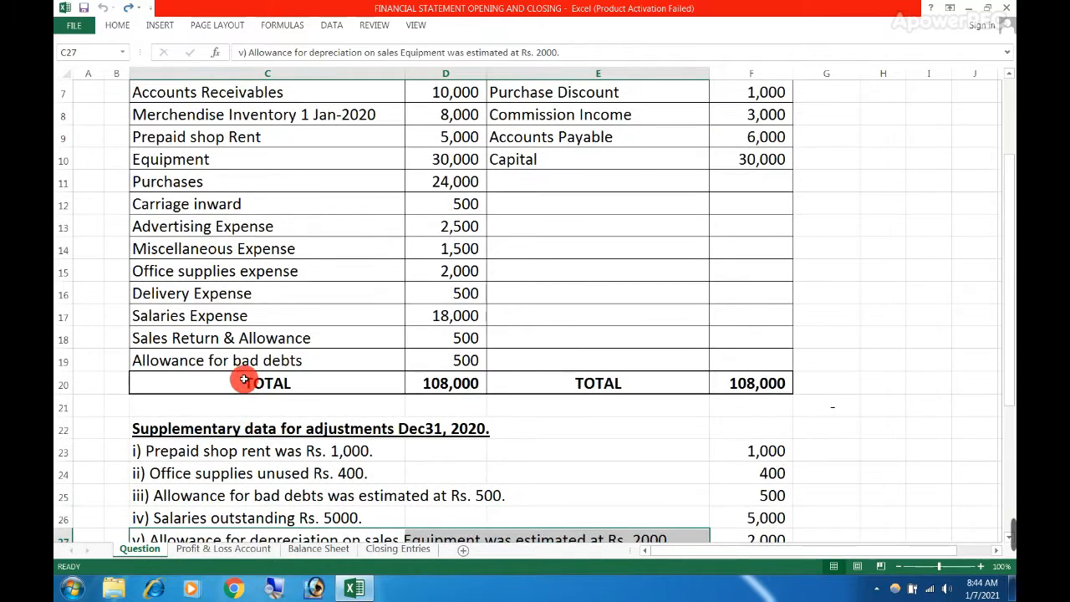
left_click(421, 315)
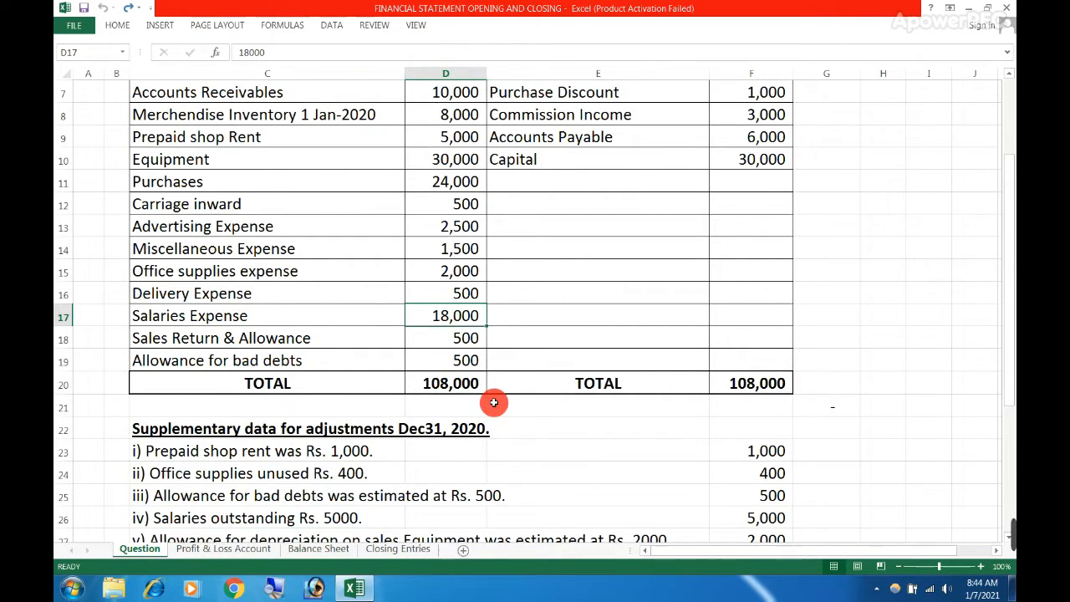
type("4")
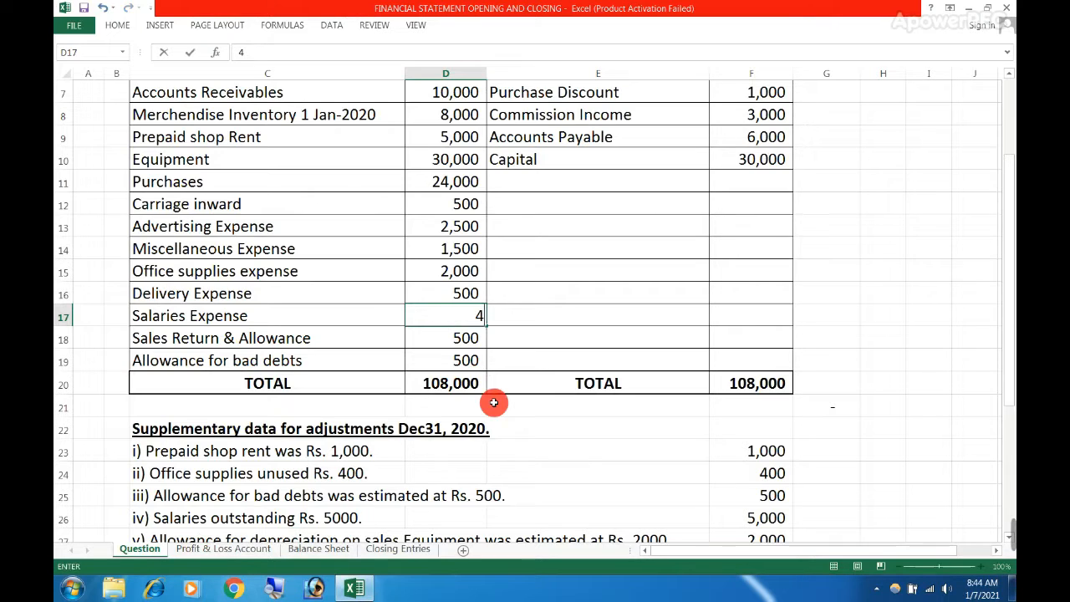
key("Return")
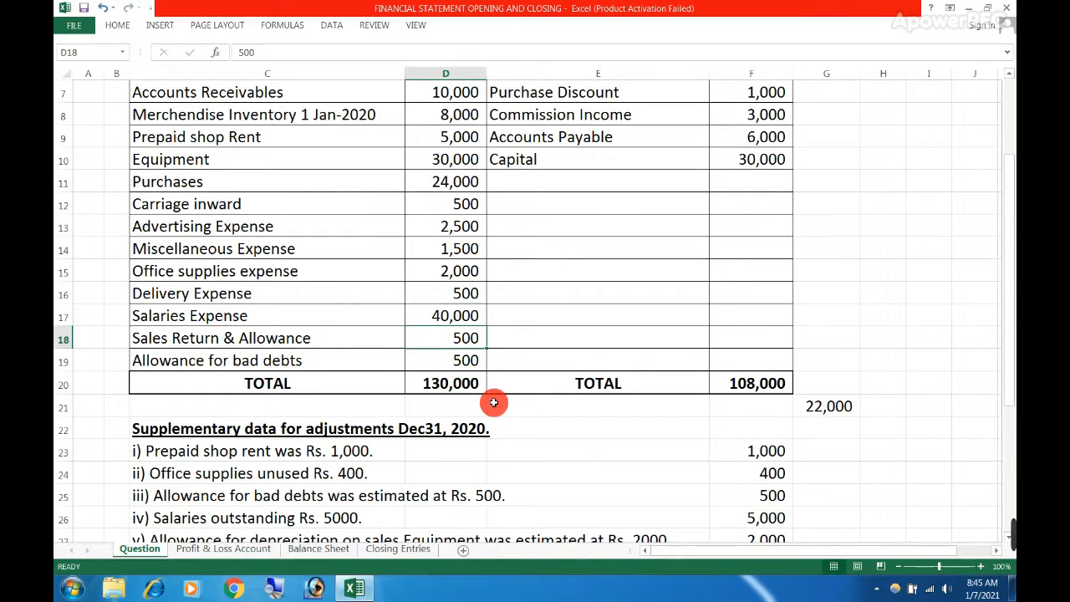
Examine the effect on Total Operating Expense and the net result row 30, and undo the Salaries Expense change in the trial balance
left_click(226, 549)
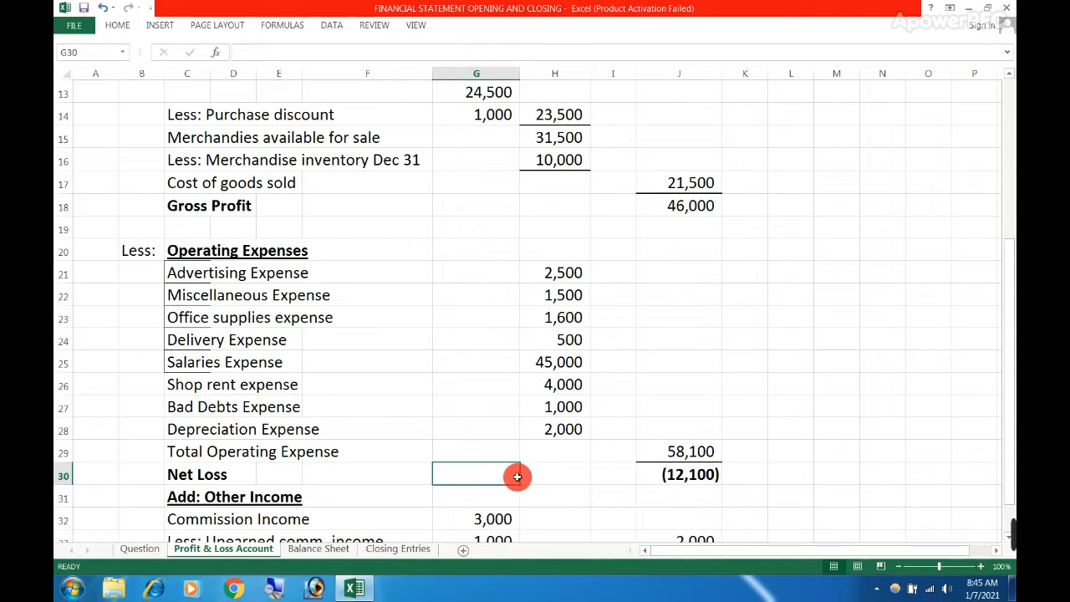
left_click(654, 454)
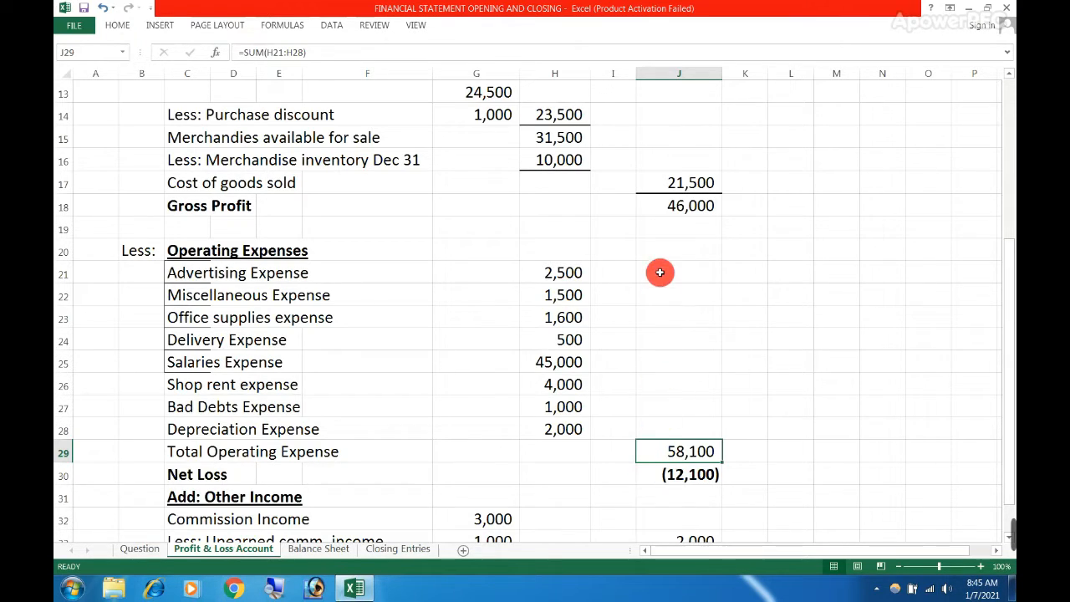
left_click(667, 211)
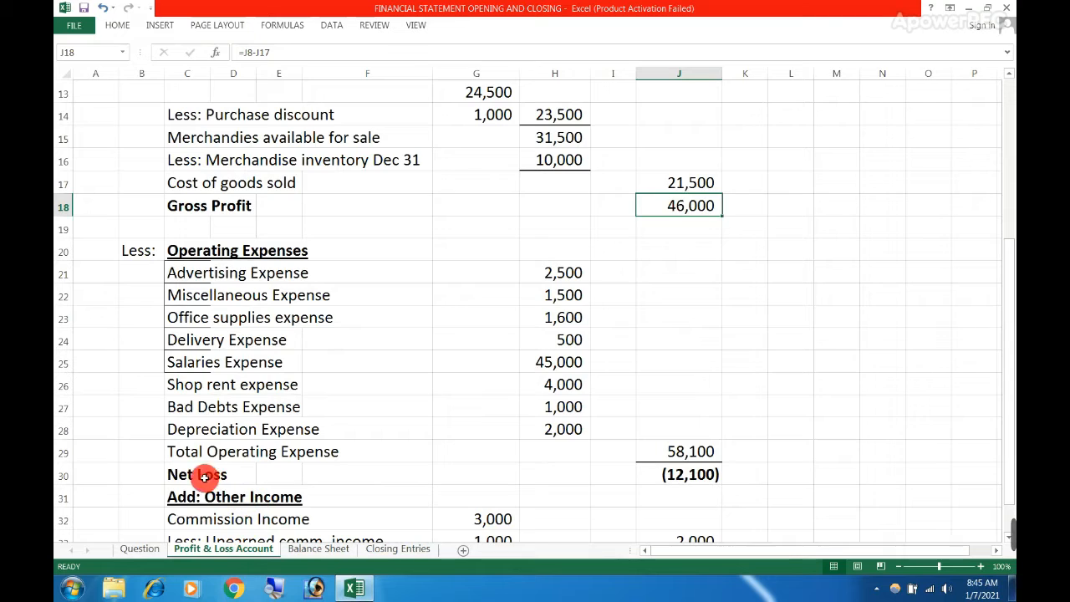
left_click_drag(226, 474, 762, 476)
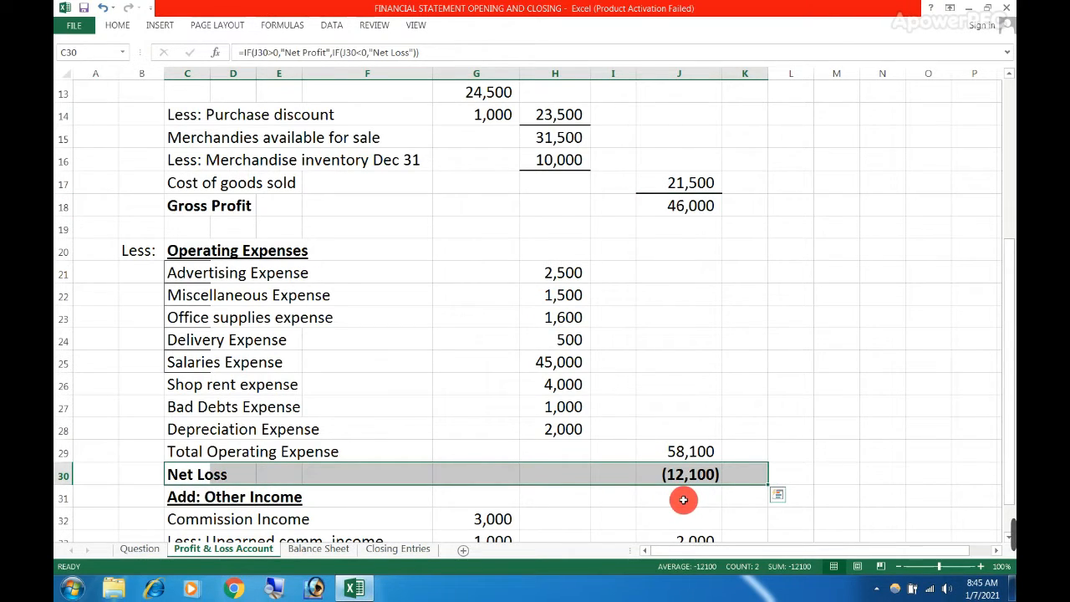
key("ctrl+Page_Up")
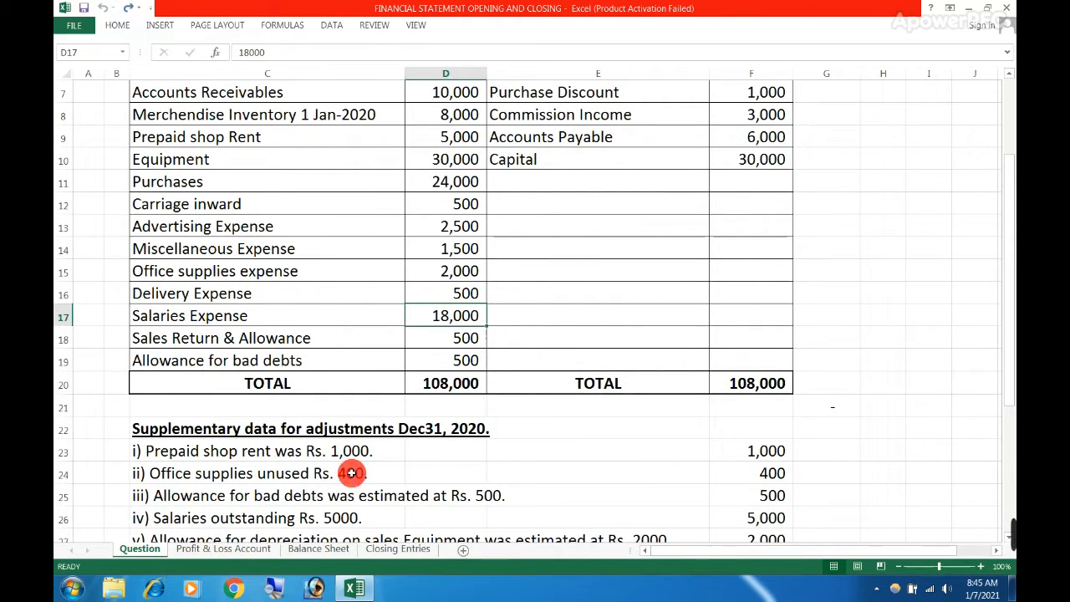
Highlight the Other Income amounts in G32:G33 and the Commission Income label on the Profit & Loss Account sheet
left_click(226, 550)
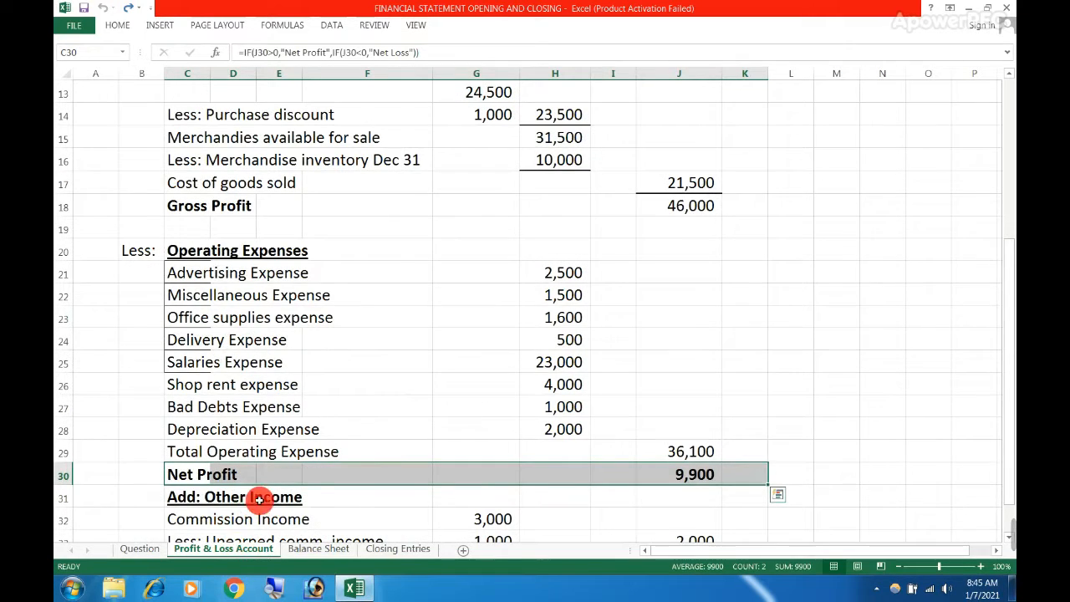
scroll(309, 502, "down", 1)
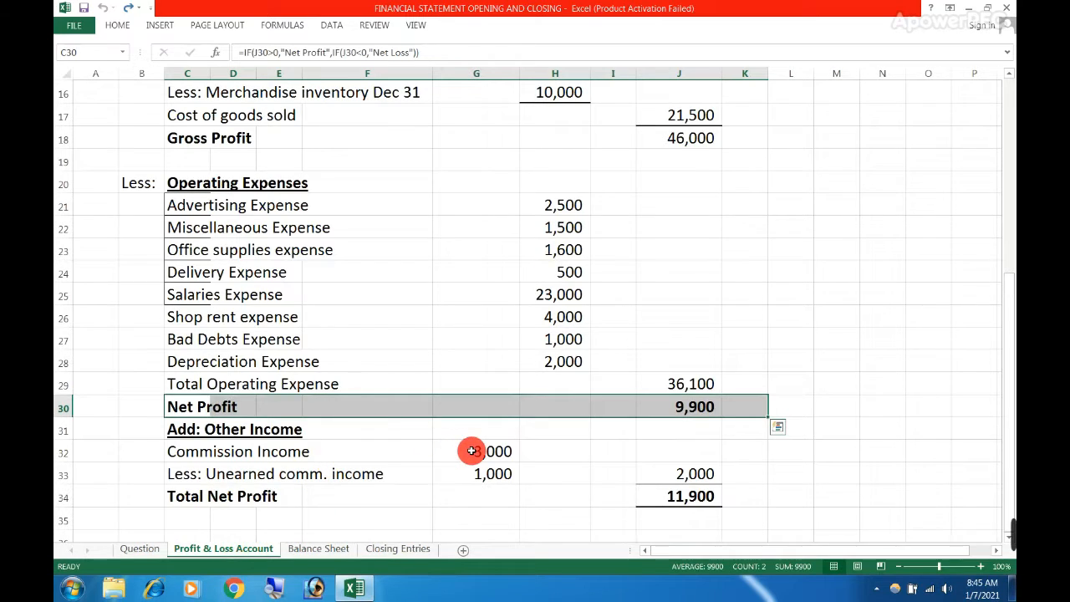
left_click_drag(470, 451, 477, 474)
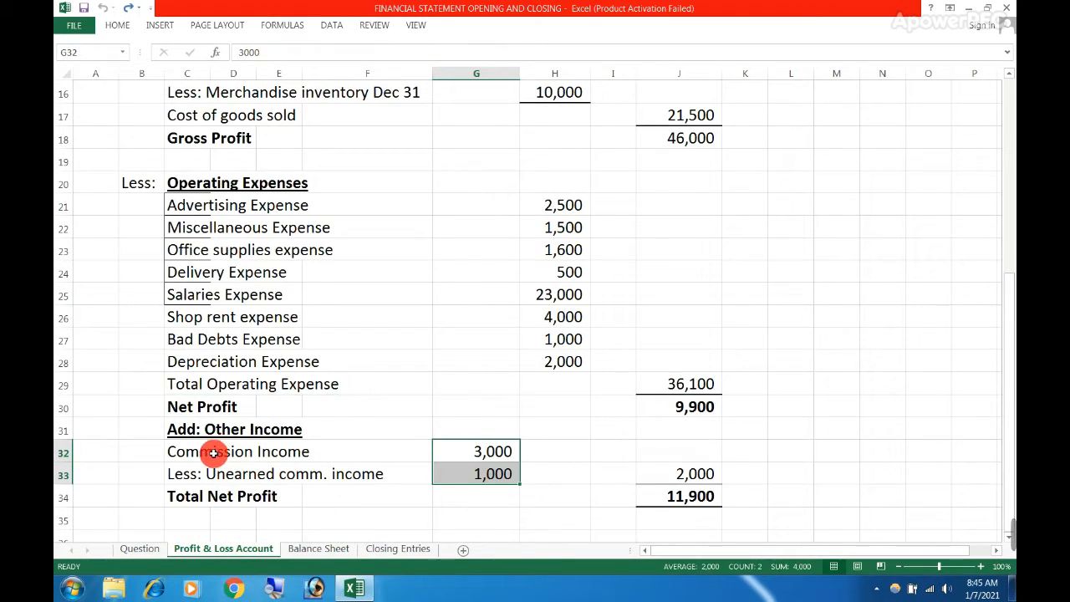
left_click_drag(213, 452, 311, 452)
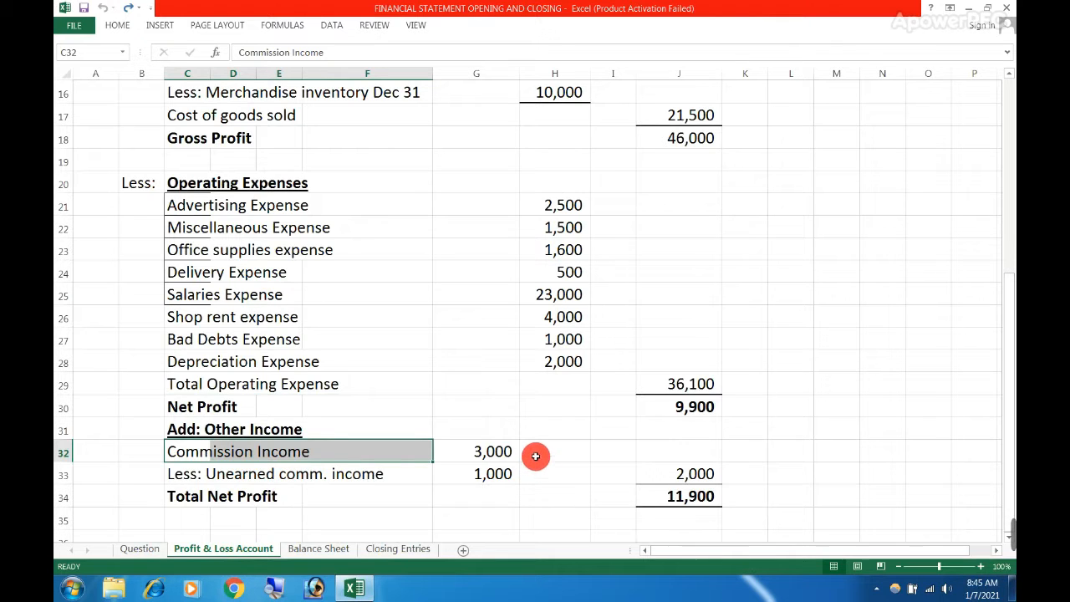
Trace Commission Income to its credit balance in E8:F8 of the Question sheet's trial balance
left_click(144, 549)
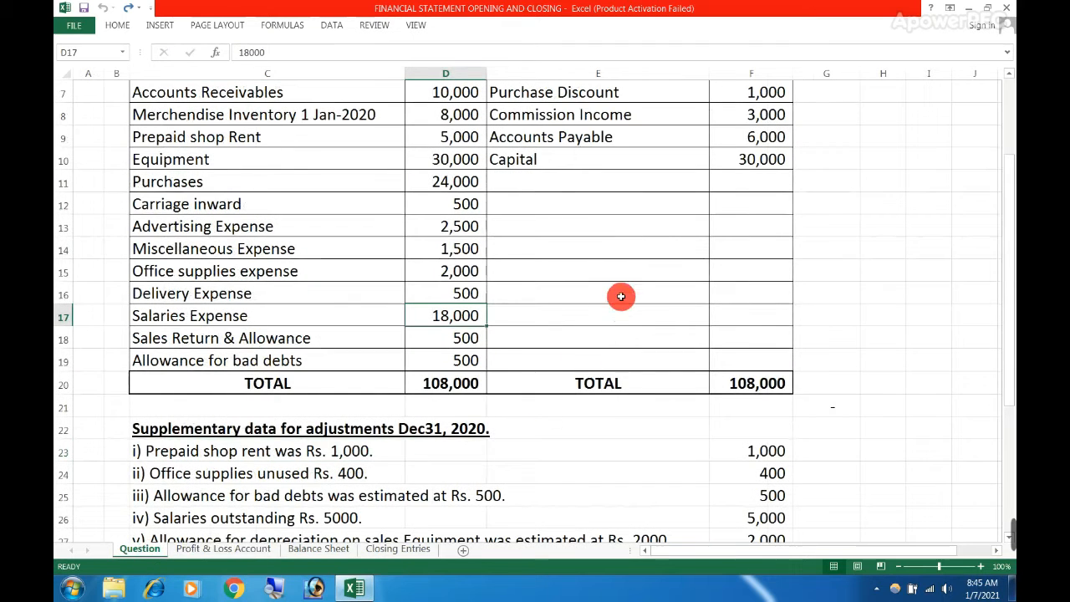
scroll(621, 296, "up", 1)
left_click(643, 181)
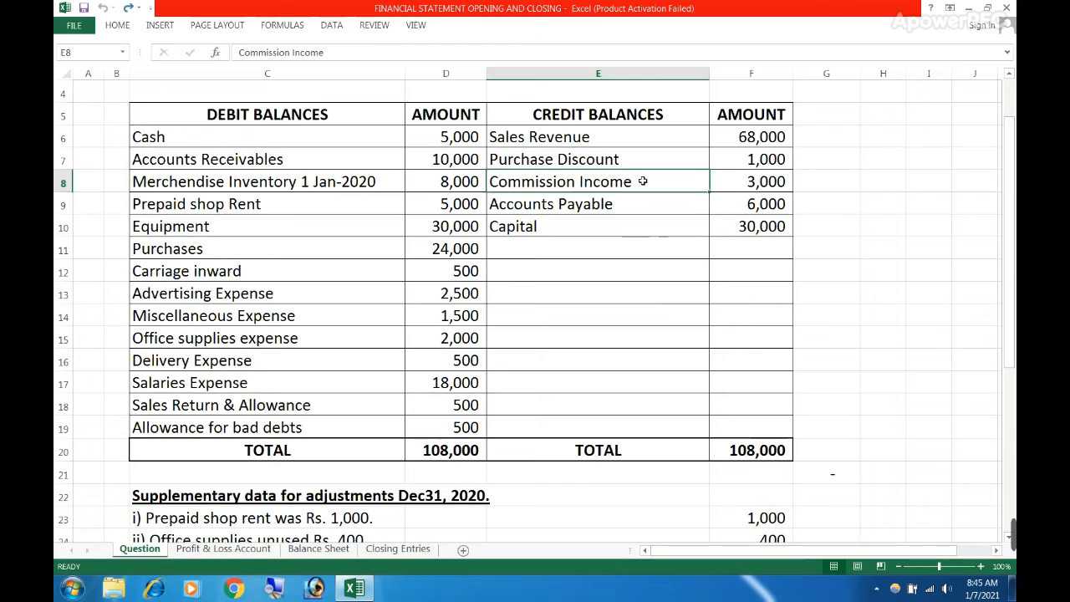
left_click_drag(642, 181, 728, 184)
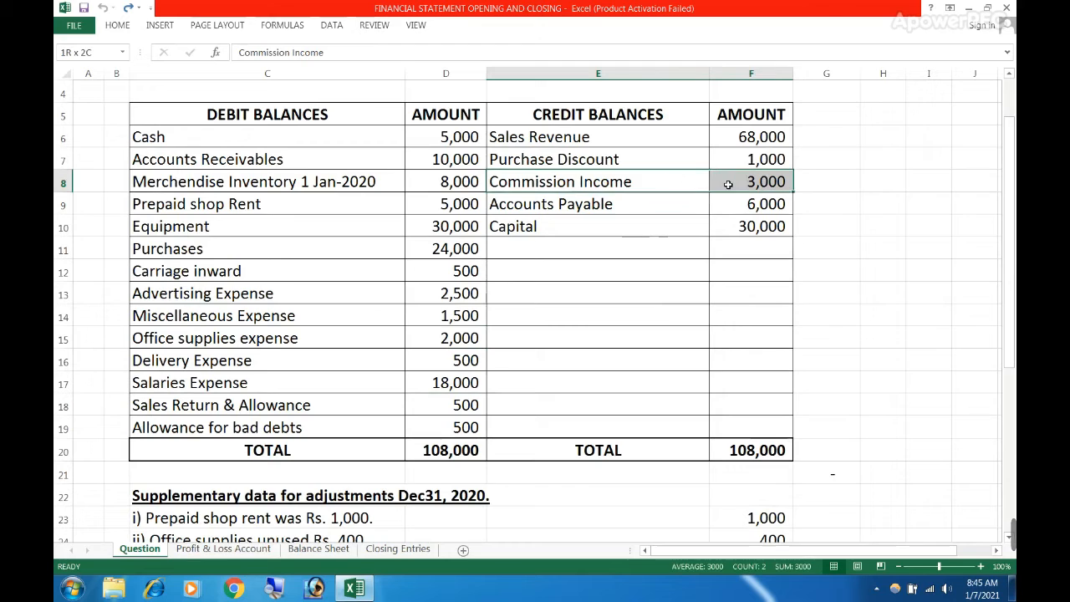
left_click(829, 184)
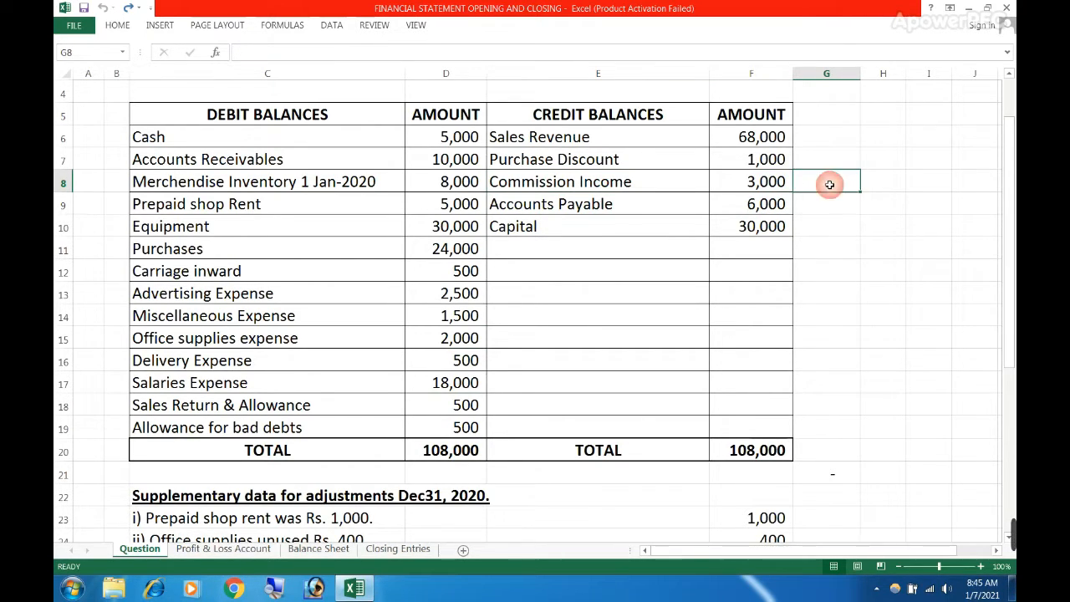
Locate the unearned commission adjustment in C28 of the supplementary data
scroll(456, 330, "down", 2)
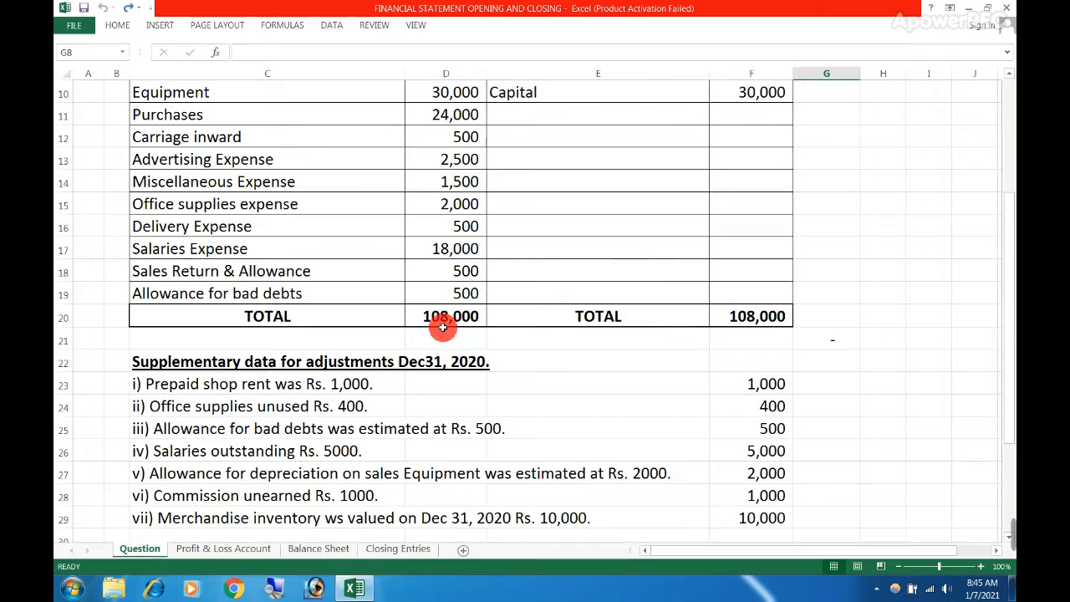
left_click(159, 497)
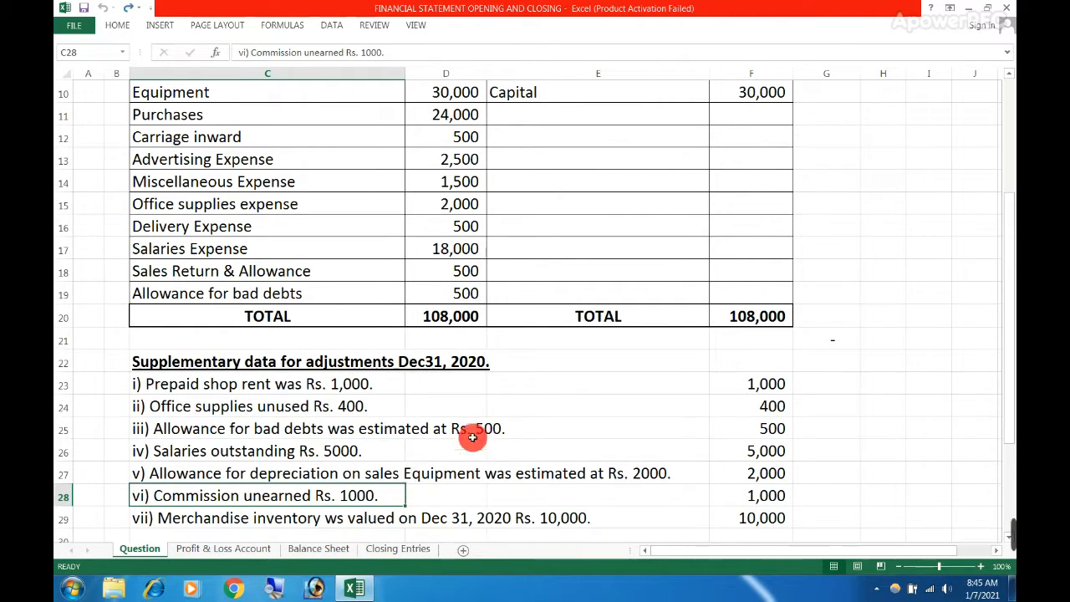
scroll(466, 430, "up", 1)
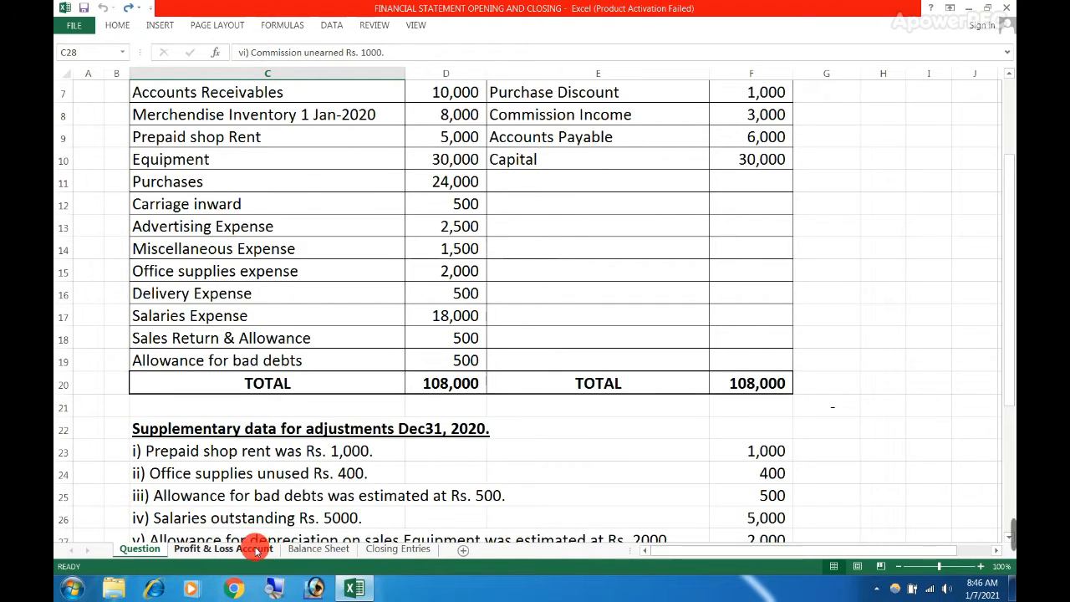
Check the net commission formula in J33, highlight the Total Net Profit row 34, and look over the whole income statement
left_click(224, 548)
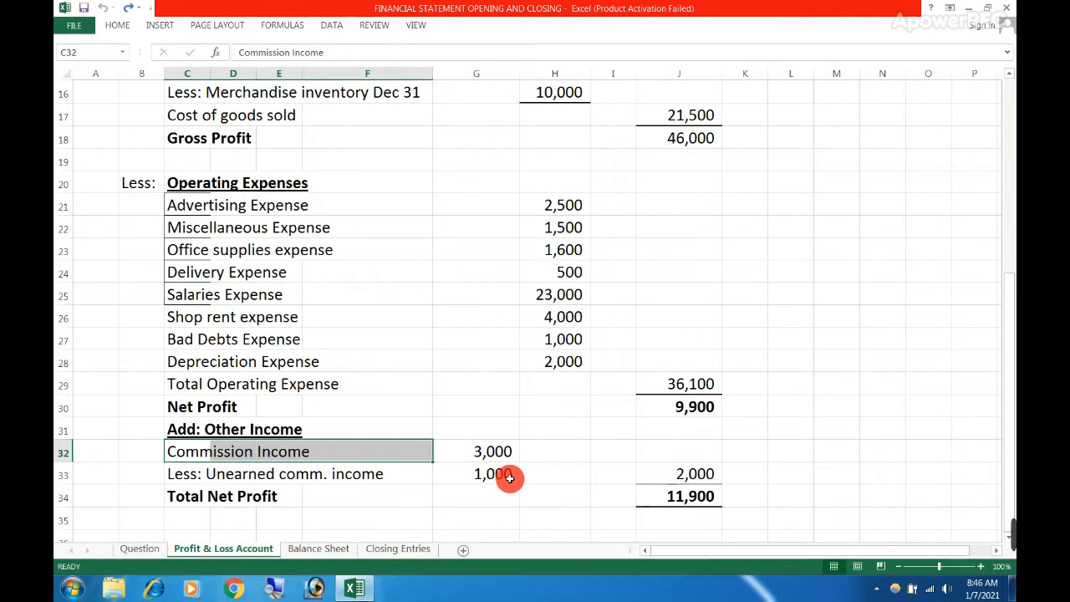
left_click(667, 474)
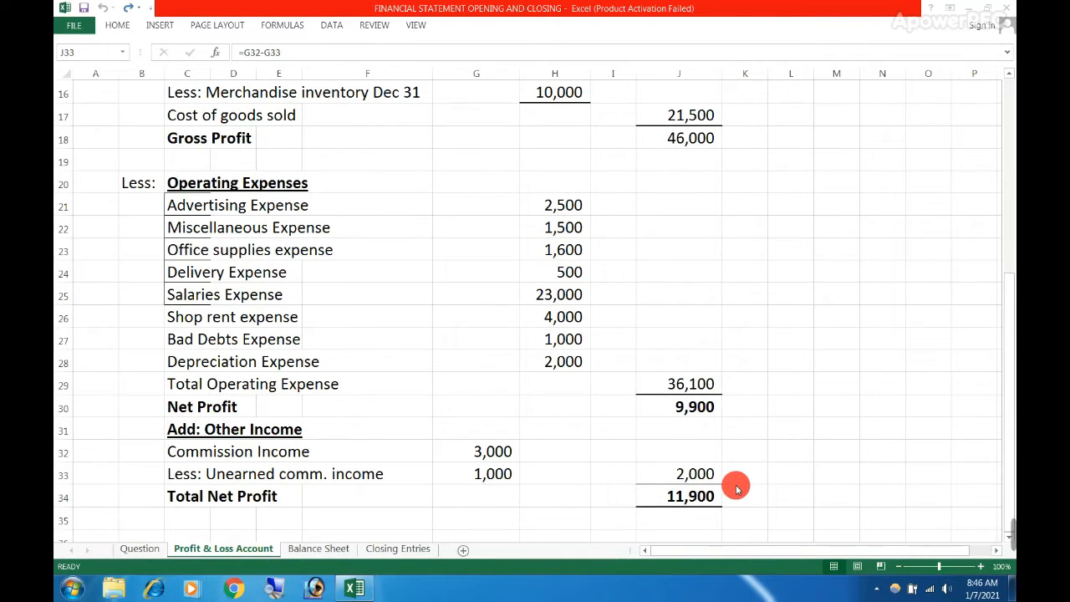
left_click(661, 496)
left_click_drag(179, 497, 645, 499)
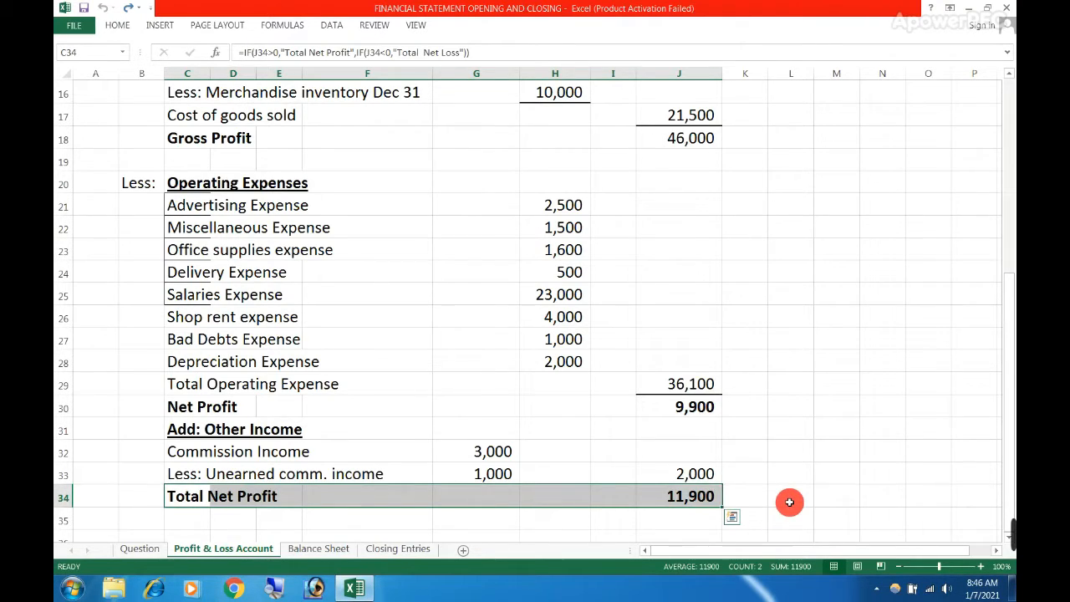
scroll(789, 501, "up", 5)
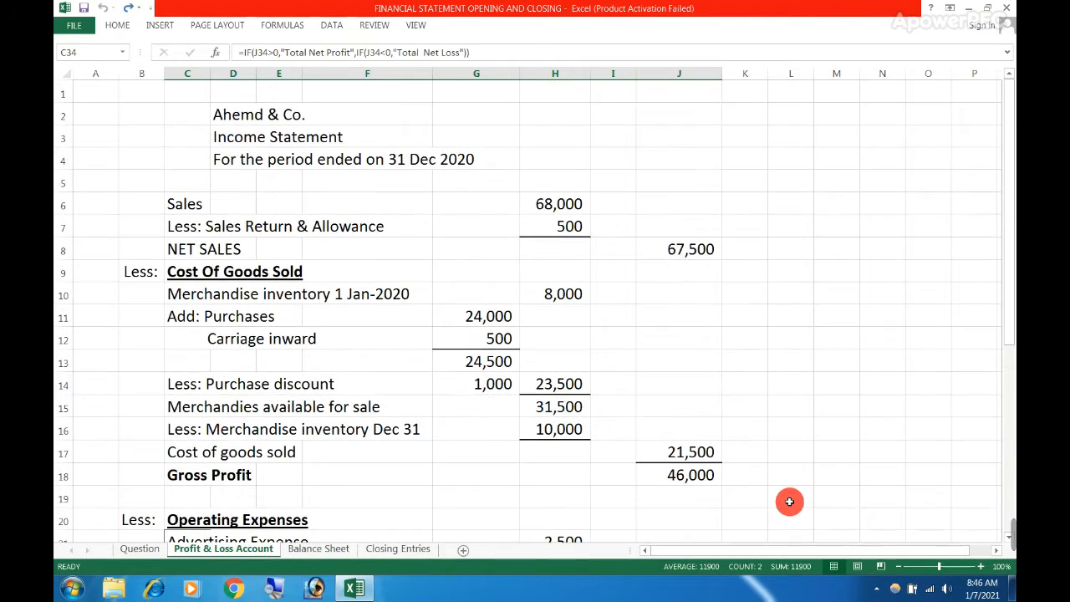
scroll(790, 502, "down", 1)
scroll(789, 502, "up", 1)
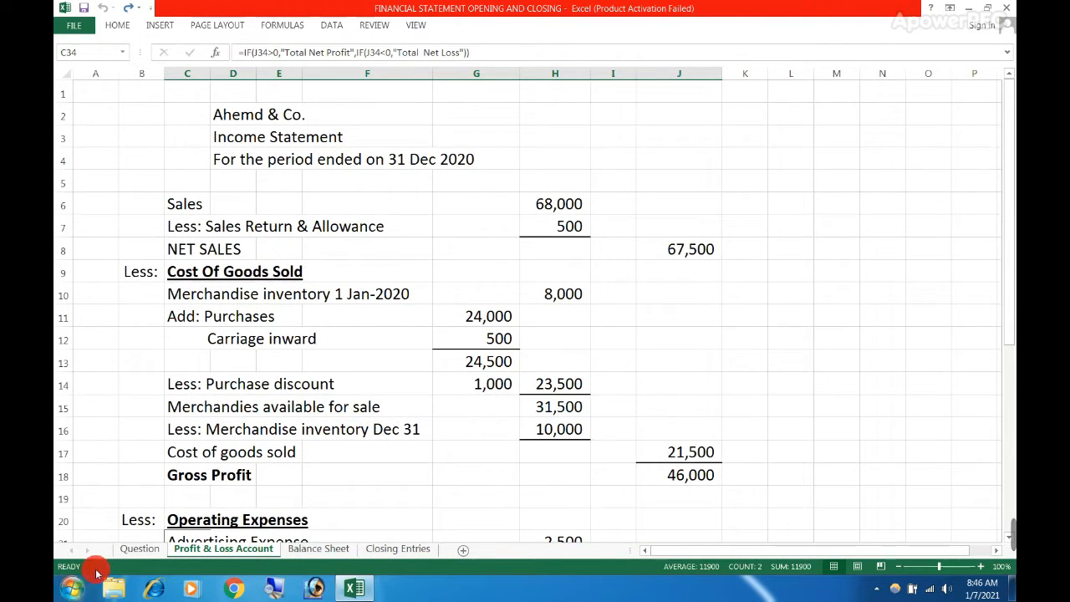
Look through the Question sheet's trial balance and adjustments, and highlight the balances in C5:E18
left_click(135, 549)
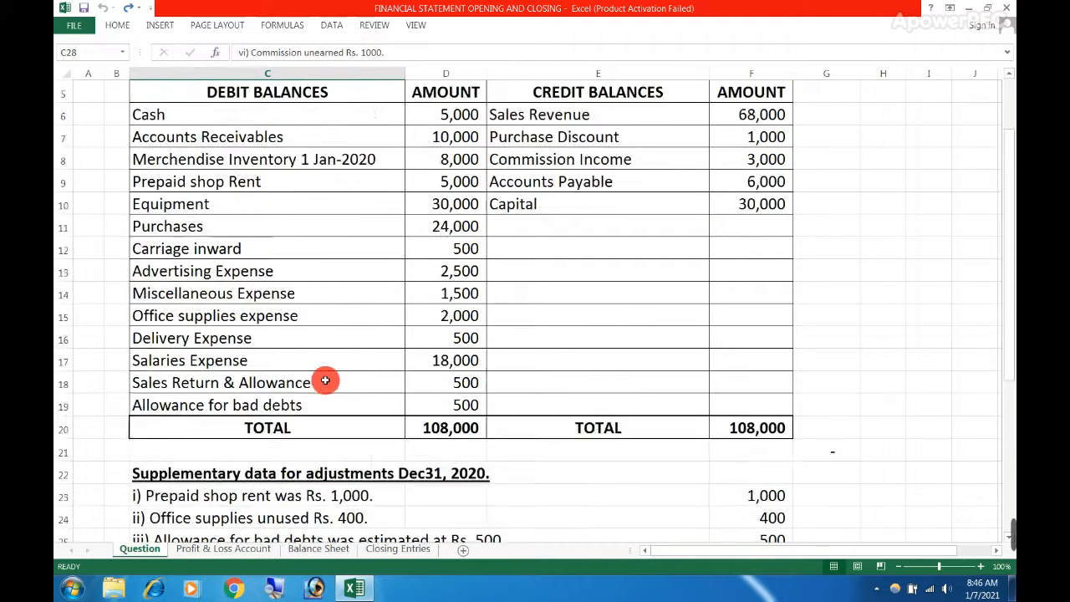
scroll(330, 359, "up", 2)
scroll(335, 305, "down", 4)
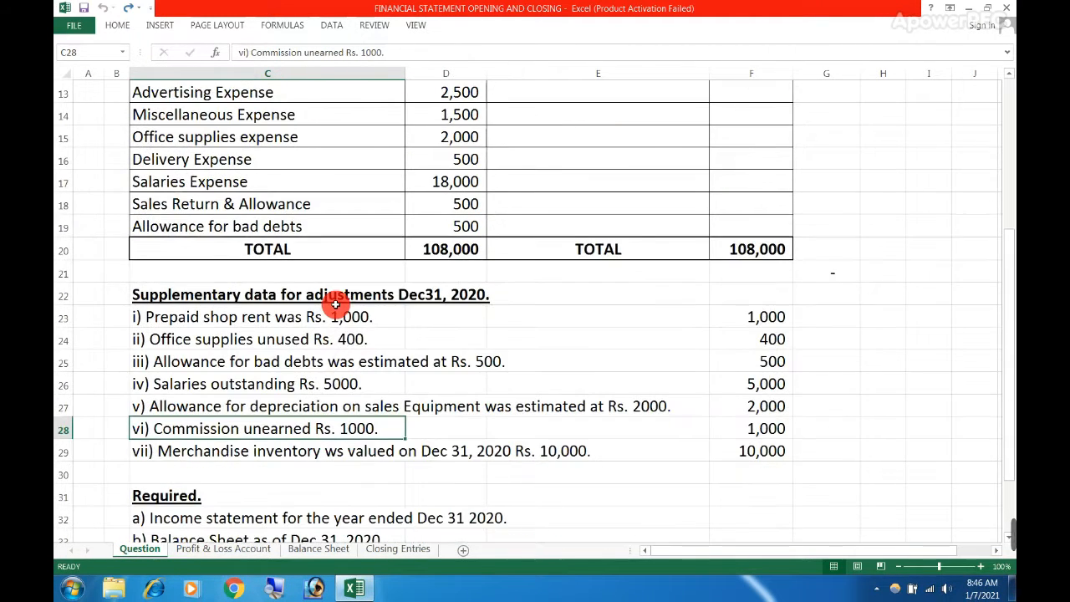
scroll(335, 305, "up", 4)
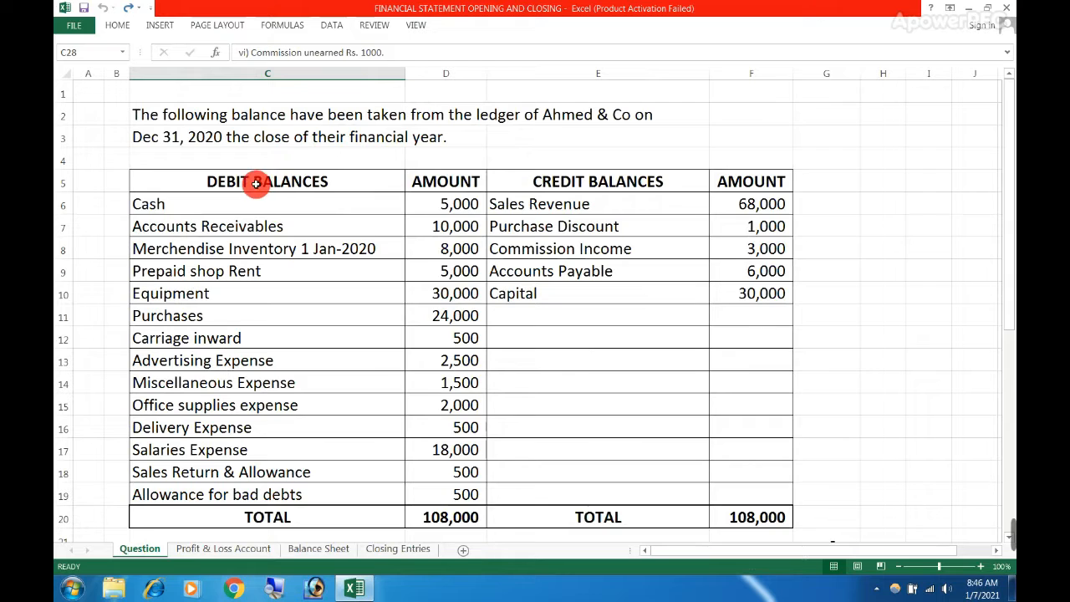
left_click_drag(256, 183, 644, 474)
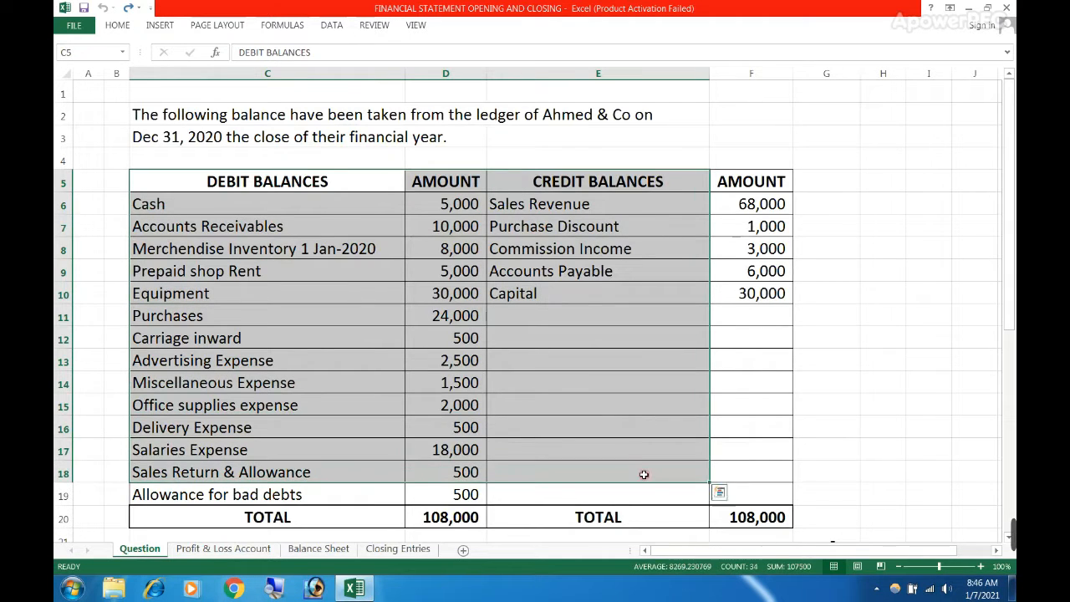
Compare Sales in row 6 of the income statement with the Sales Revenue balance in F6 of the Question sheet
left_click(268, 550)
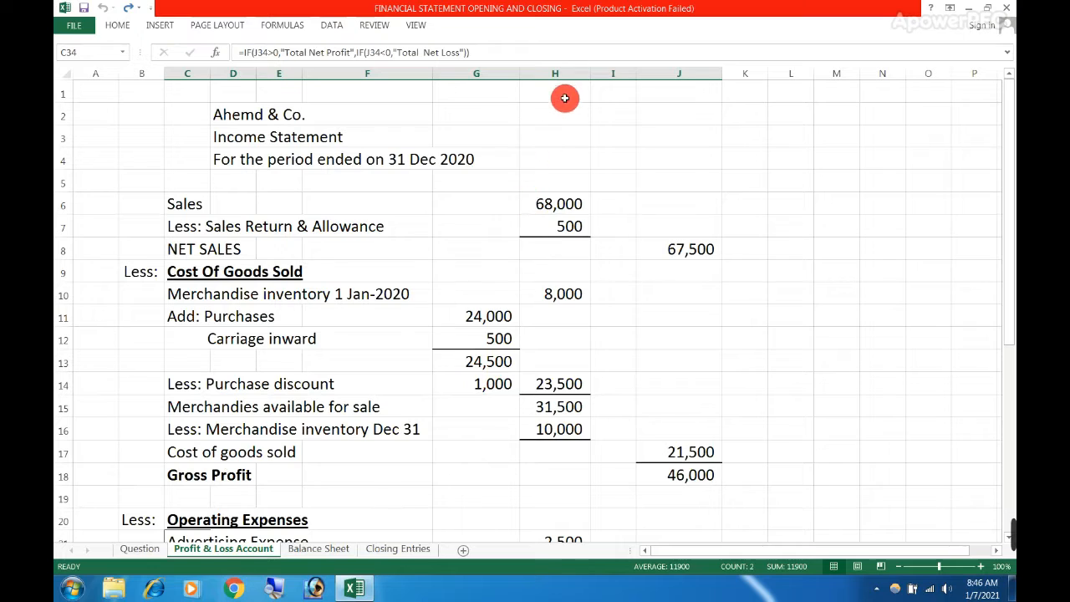
left_click(535, 211)
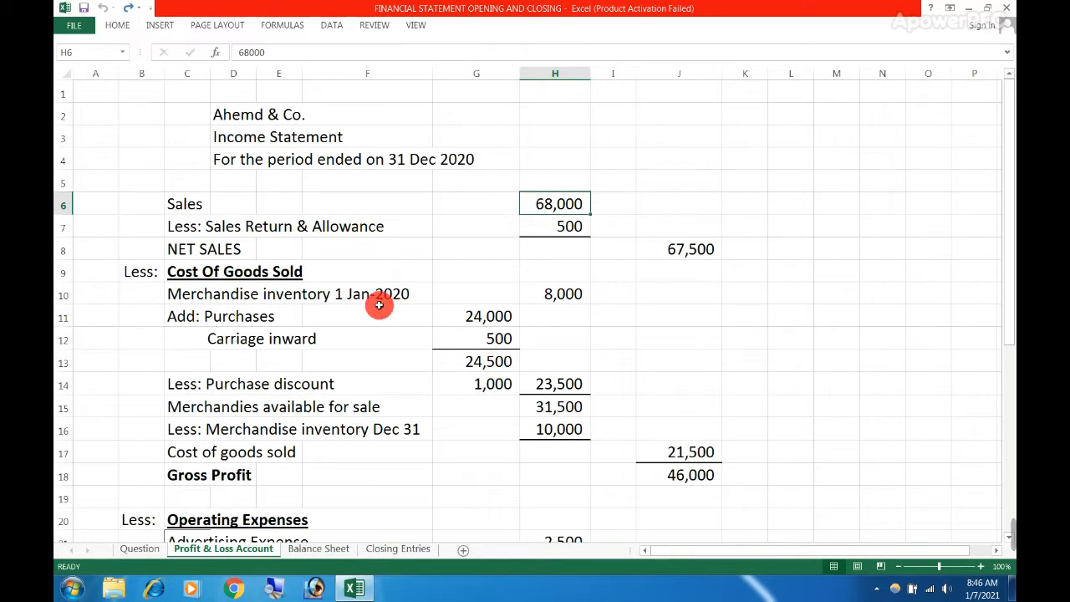
left_click_drag(188, 203, 553, 204)
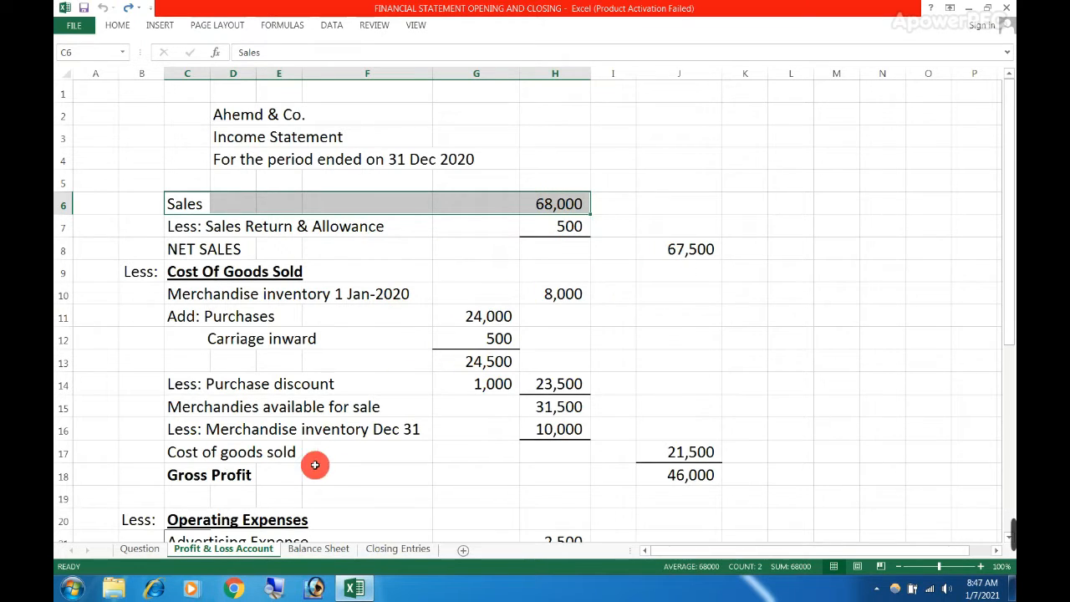
left_click(144, 547)
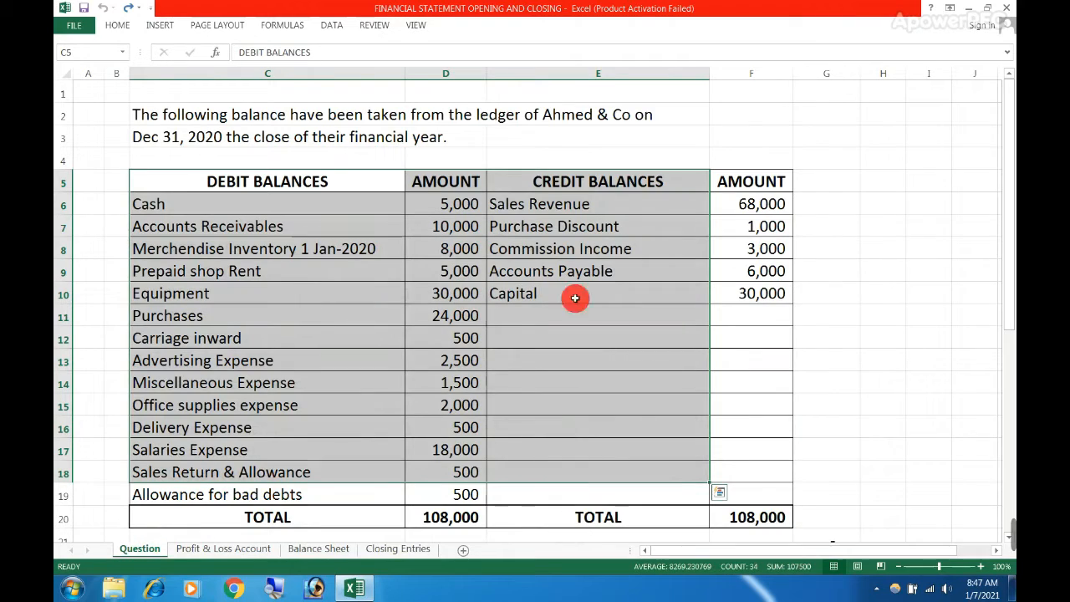
left_click(740, 204)
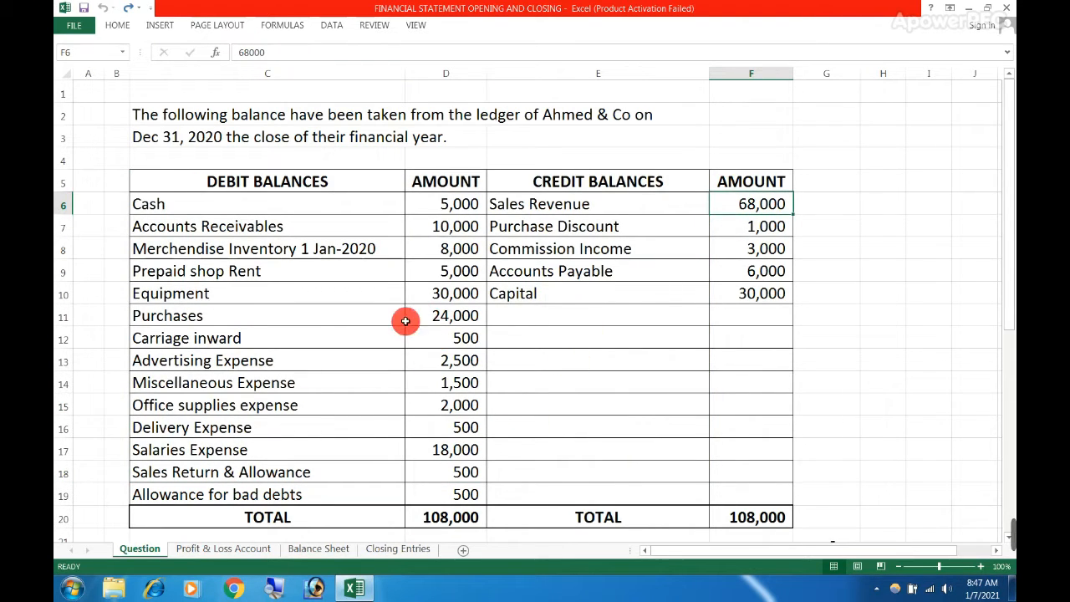
Highlight Delivery Expense and Salaries Expense in C16:C17 and check the debit total formula in D20
left_click_drag(222, 293, 233, 450)
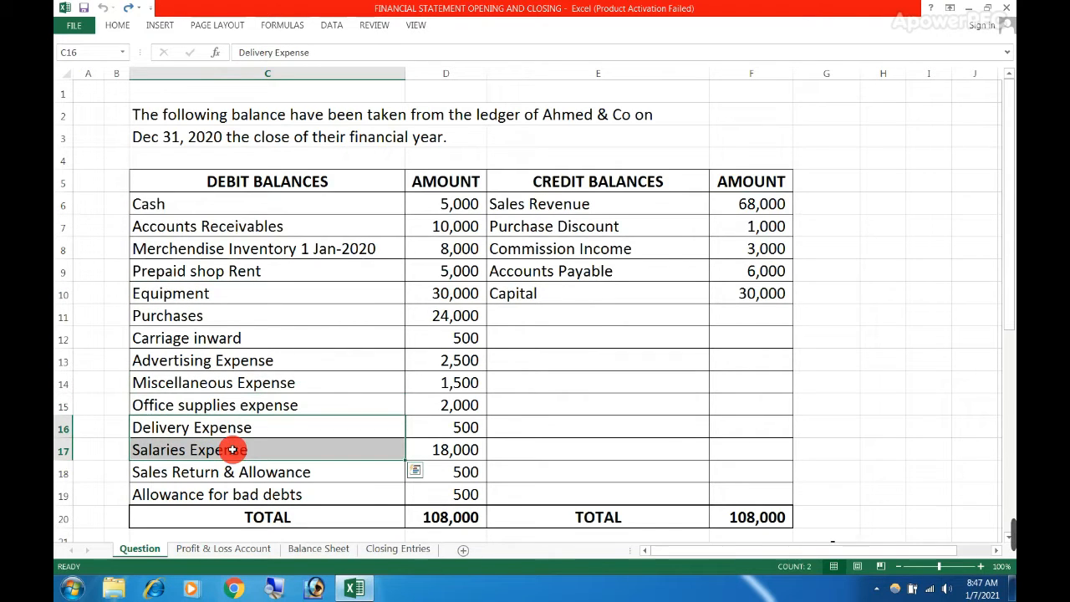
scroll(280, 443, "down", 1)
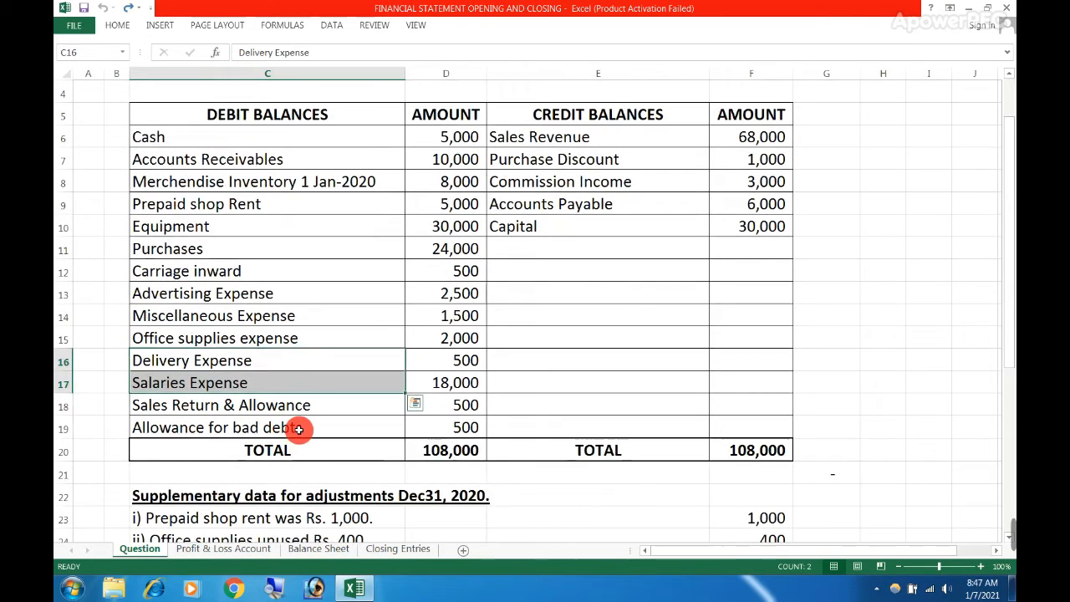
left_click(447, 451)
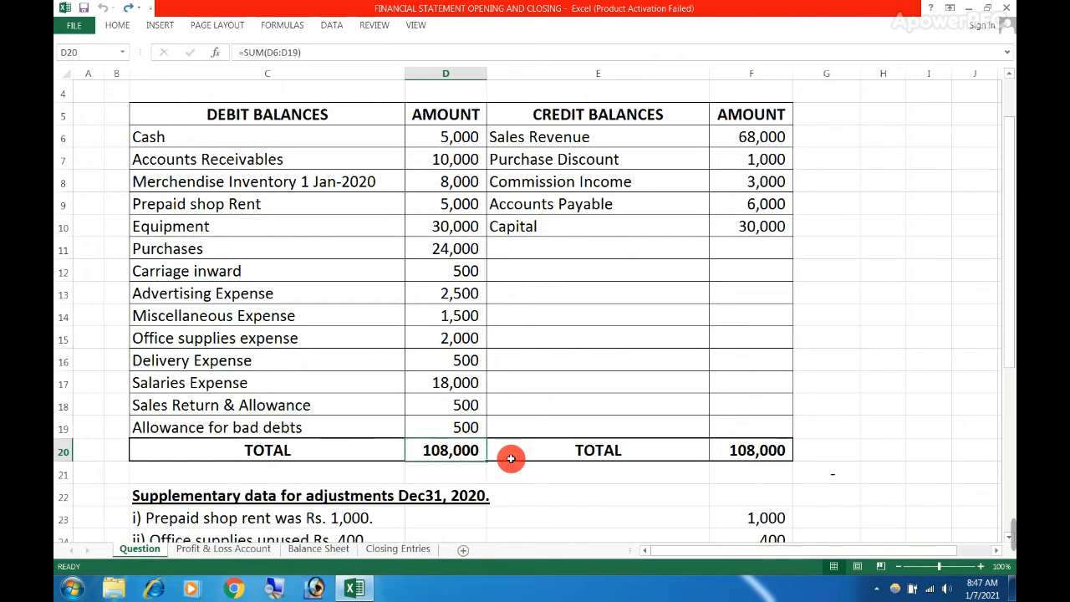
Highlight the remaining requirements b) to e) in C33:C36, starting with the balance sheet
scroll(459, 456, "down", 5)
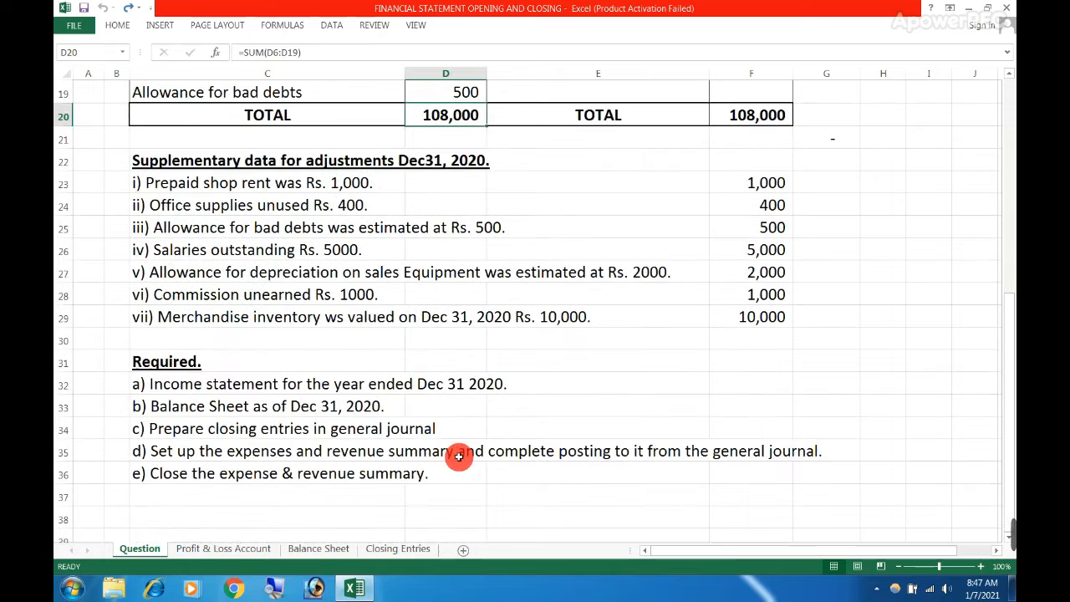
left_click(134, 406)
left_click_drag(403, 407, 430, 405)
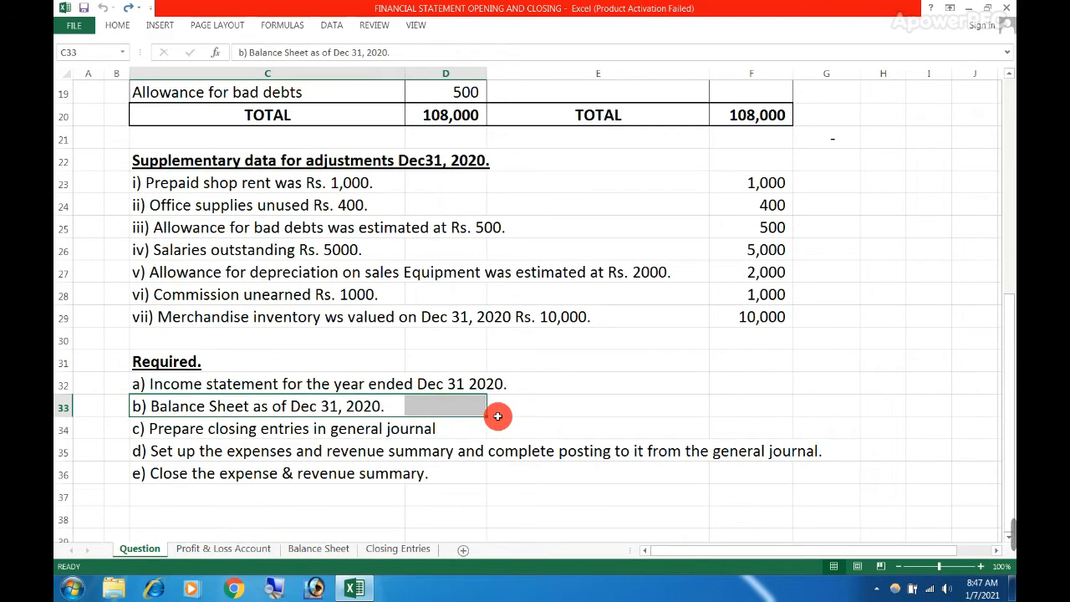
left_click_drag(146, 414, 275, 473)
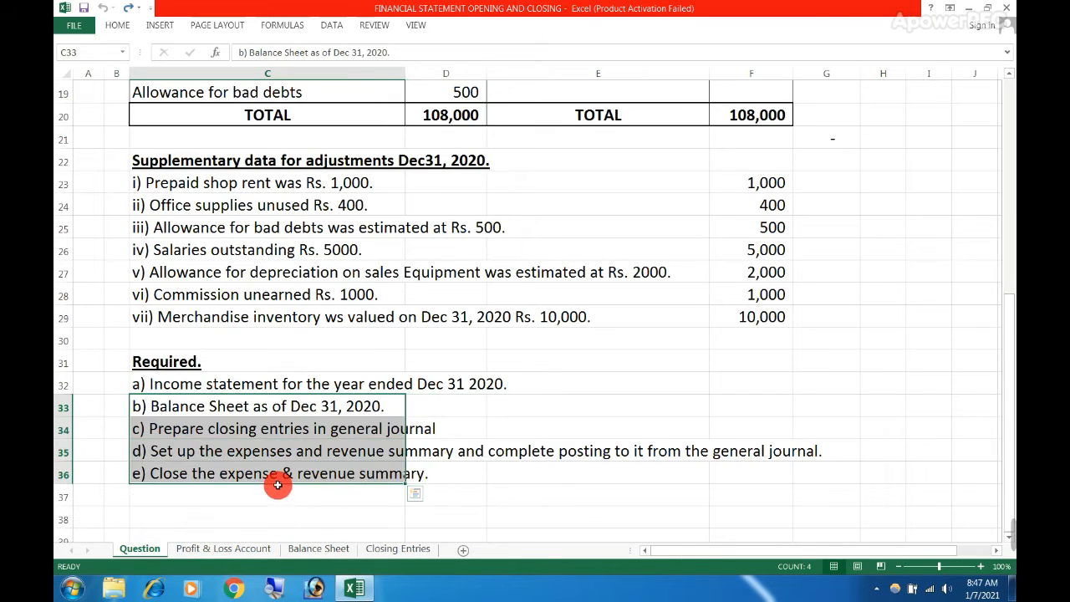
Look over the Closing Entries sheet and return to the trial balance on the Question sheet
left_click(384, 549)
scroll(368, 403, "down", 3)
scroll(335, 450, "up", 3)
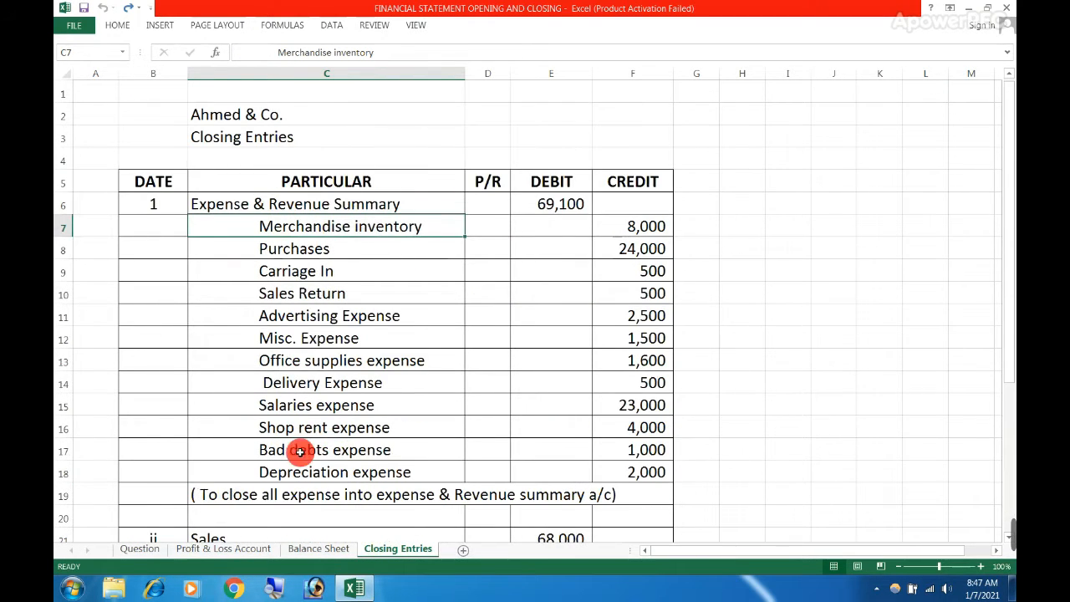
left_click(224, 549)
left_click(139, 549)
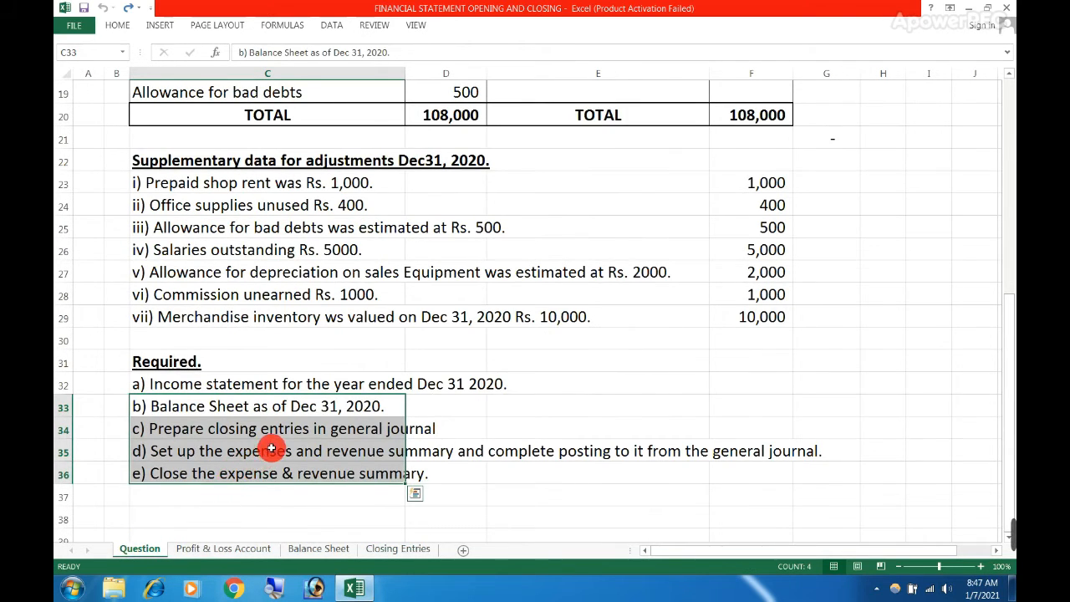
scroll(272, 449, "up", 6)
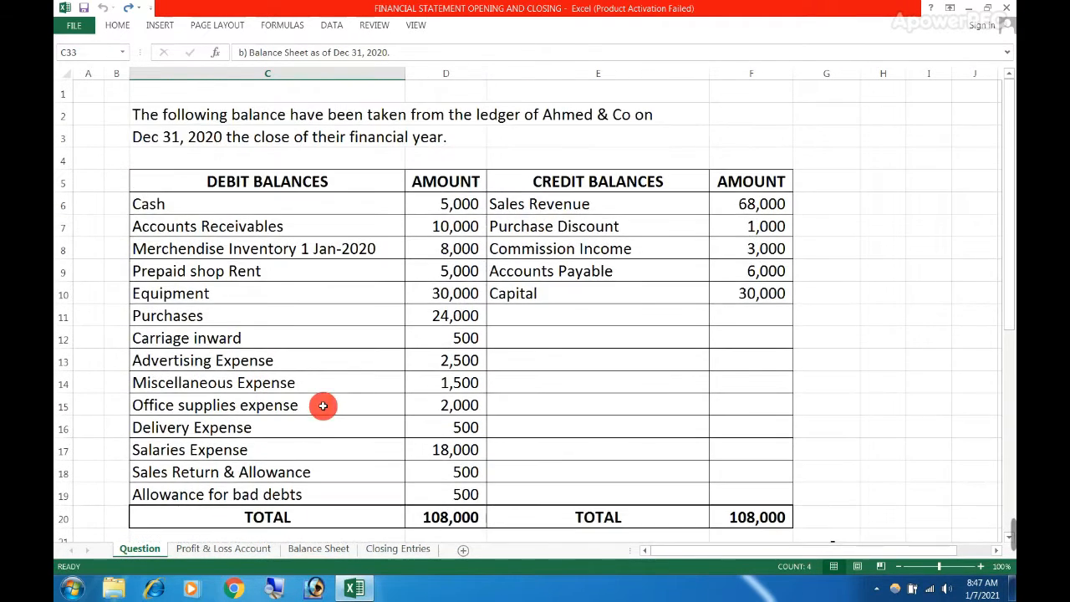